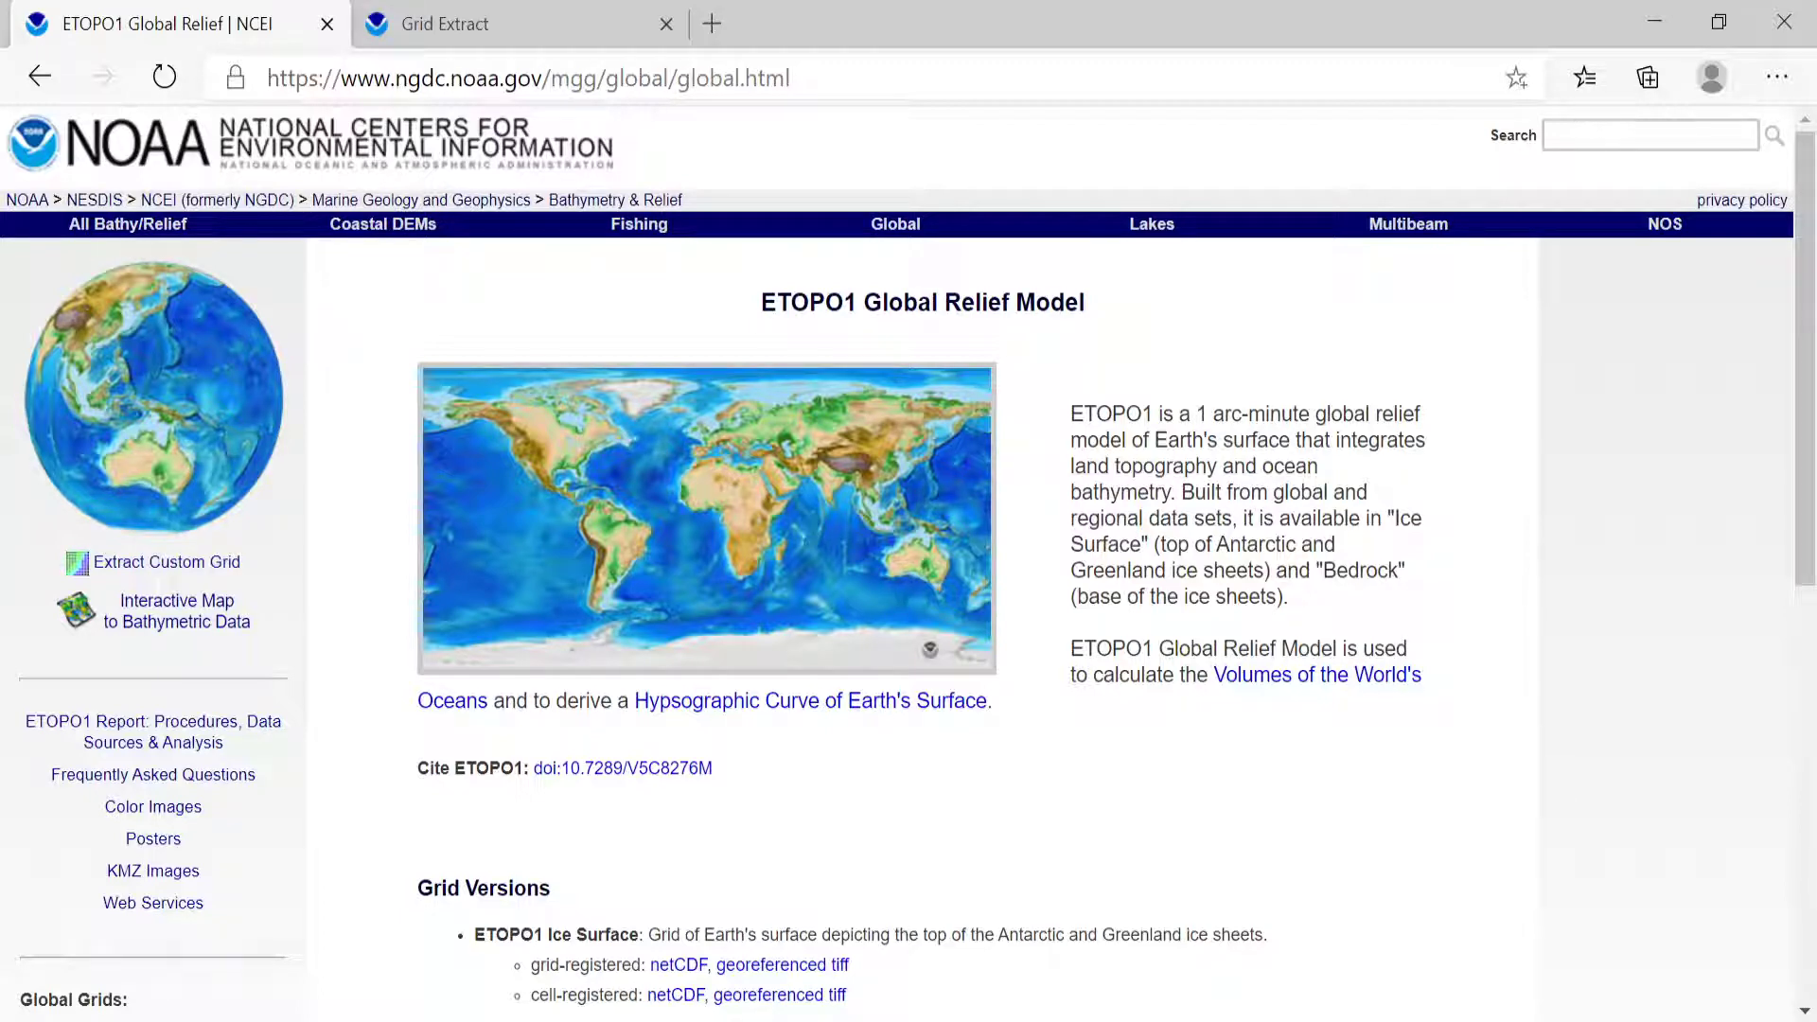
# Examine the ETOPO1 grid versions on the NOAA page, comparing the Ice Surface and Bedrock grid-registered netCDF and georeferenced tiff downloads.
pyautogui.scroll(-3, 1367, 690)
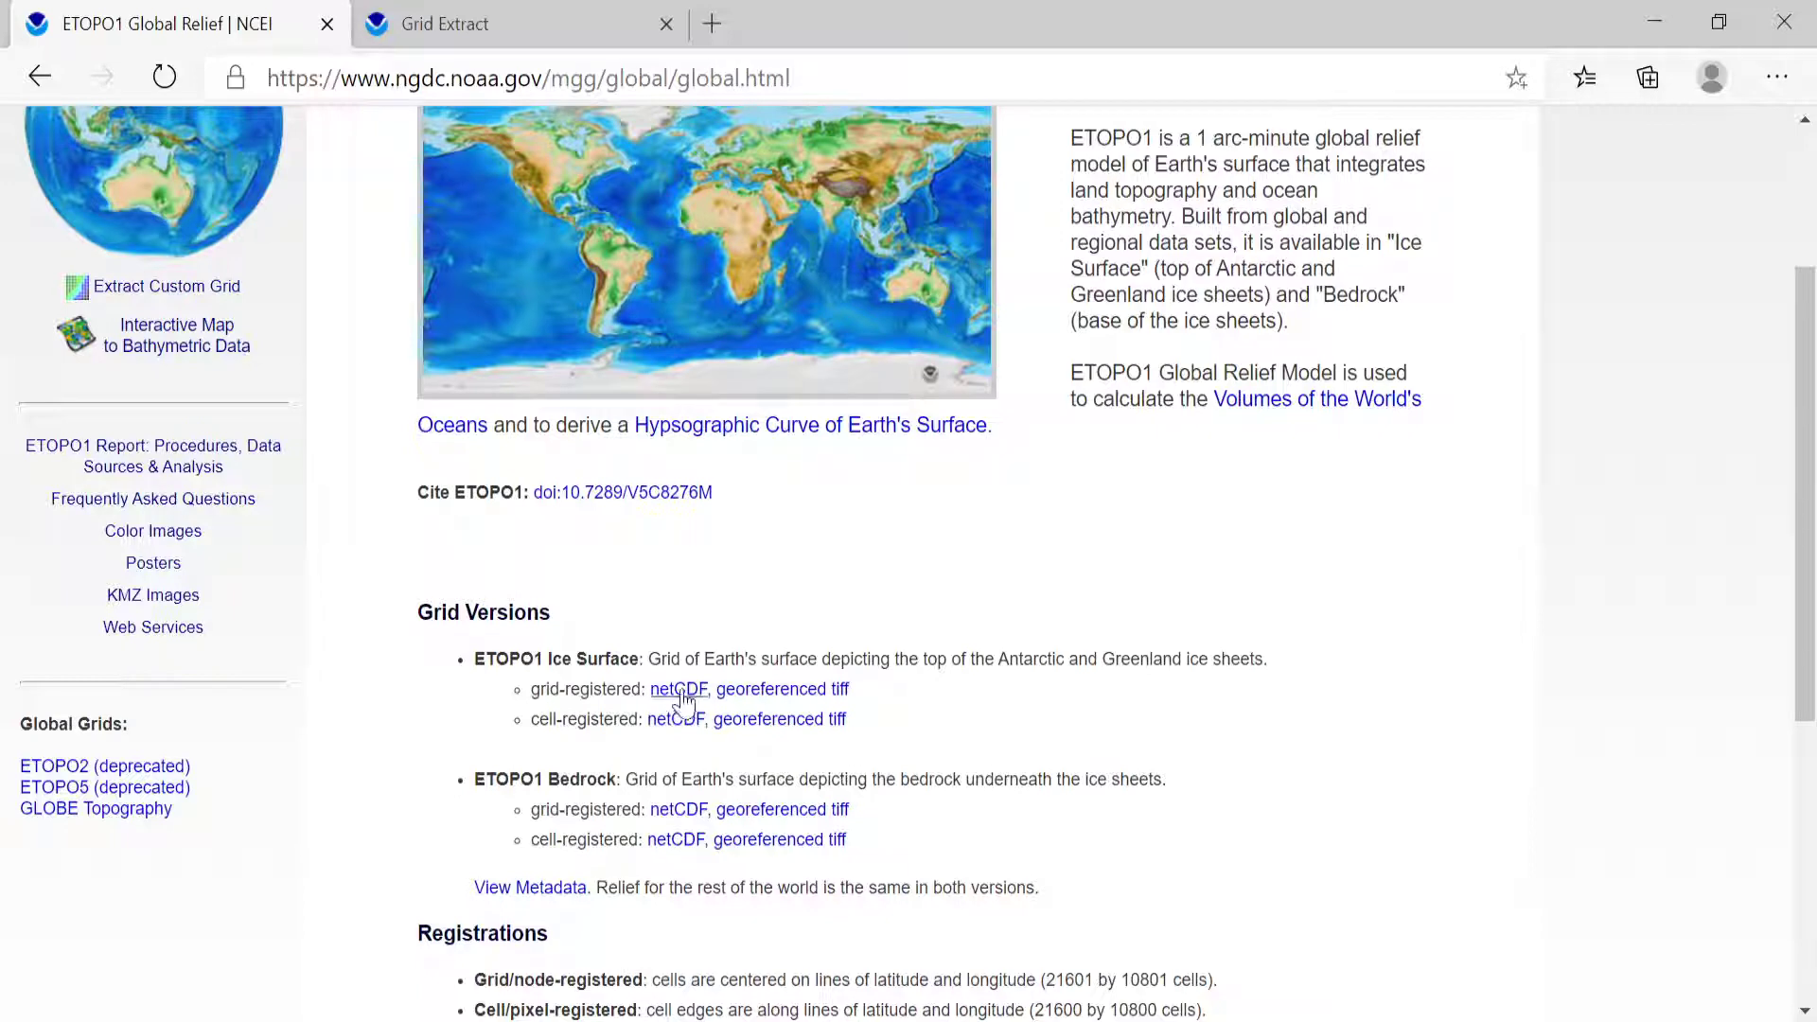
pyautogui.moveTo(645, 689); pyautogui.dragTo(710, 689)
pyautogui.moveTo(852, 689); pyautogui.dragTo(717, 689)
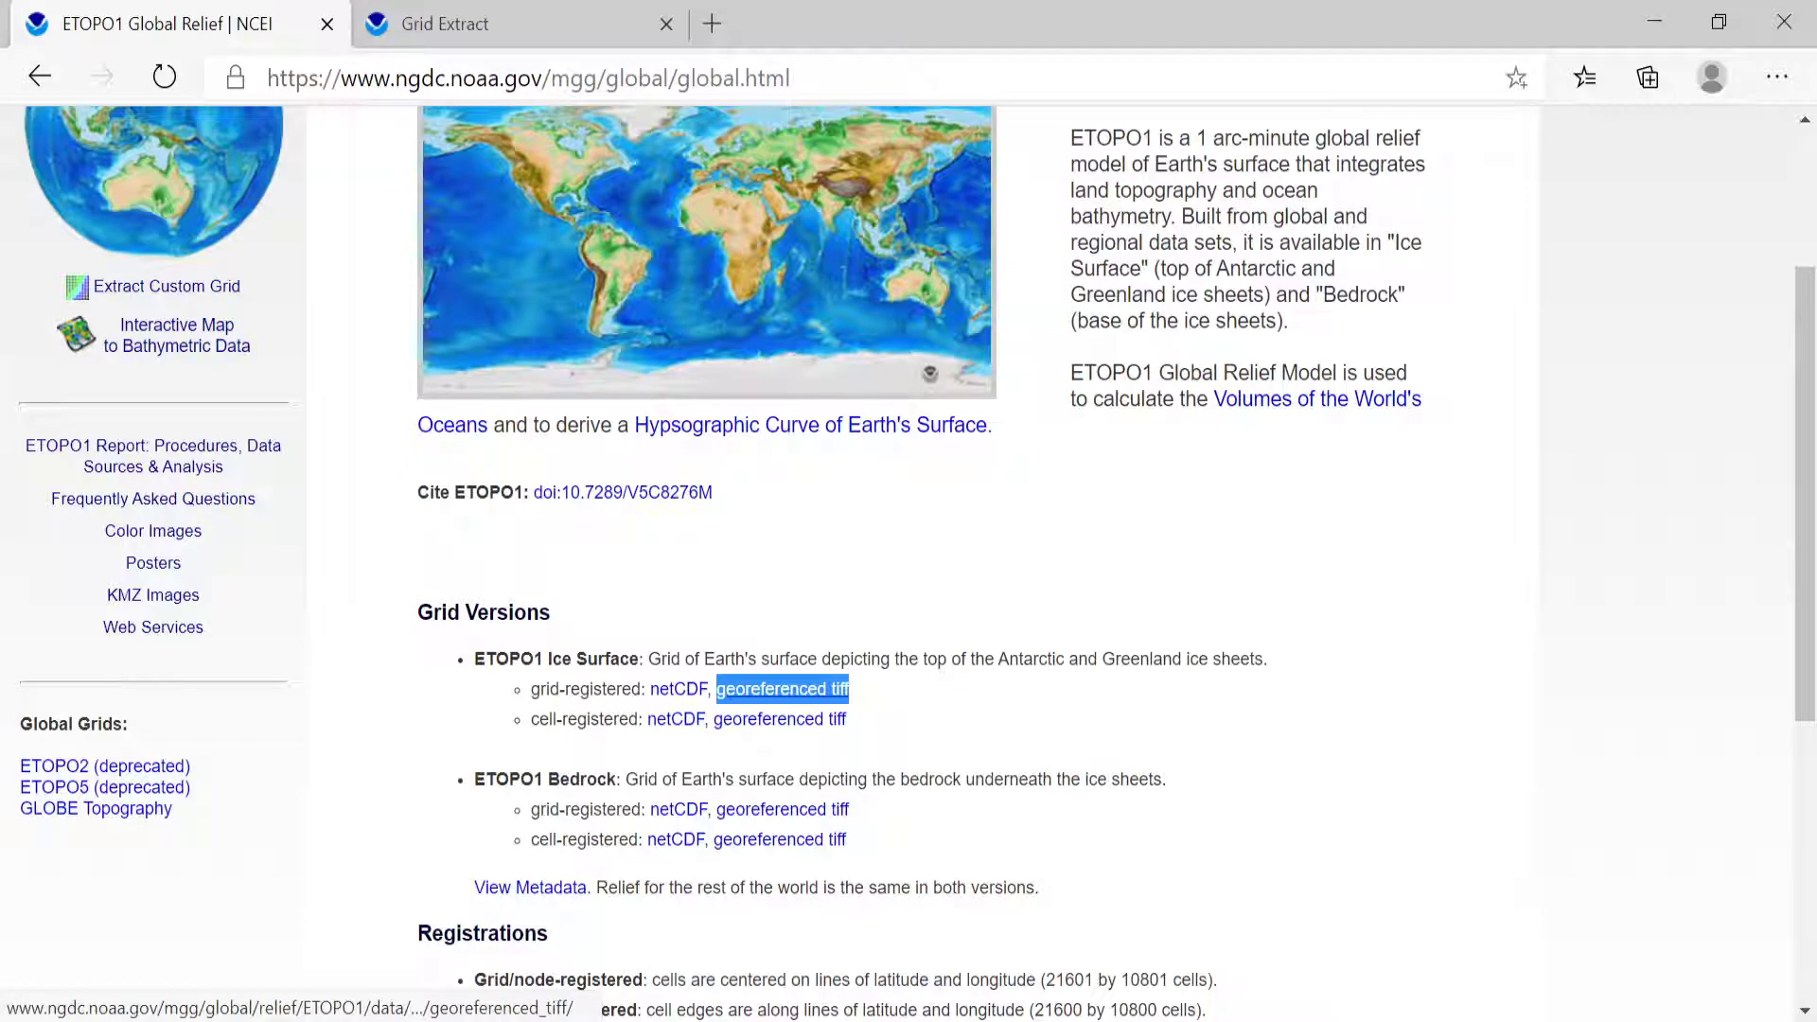
pyautogui.click(947, 702)
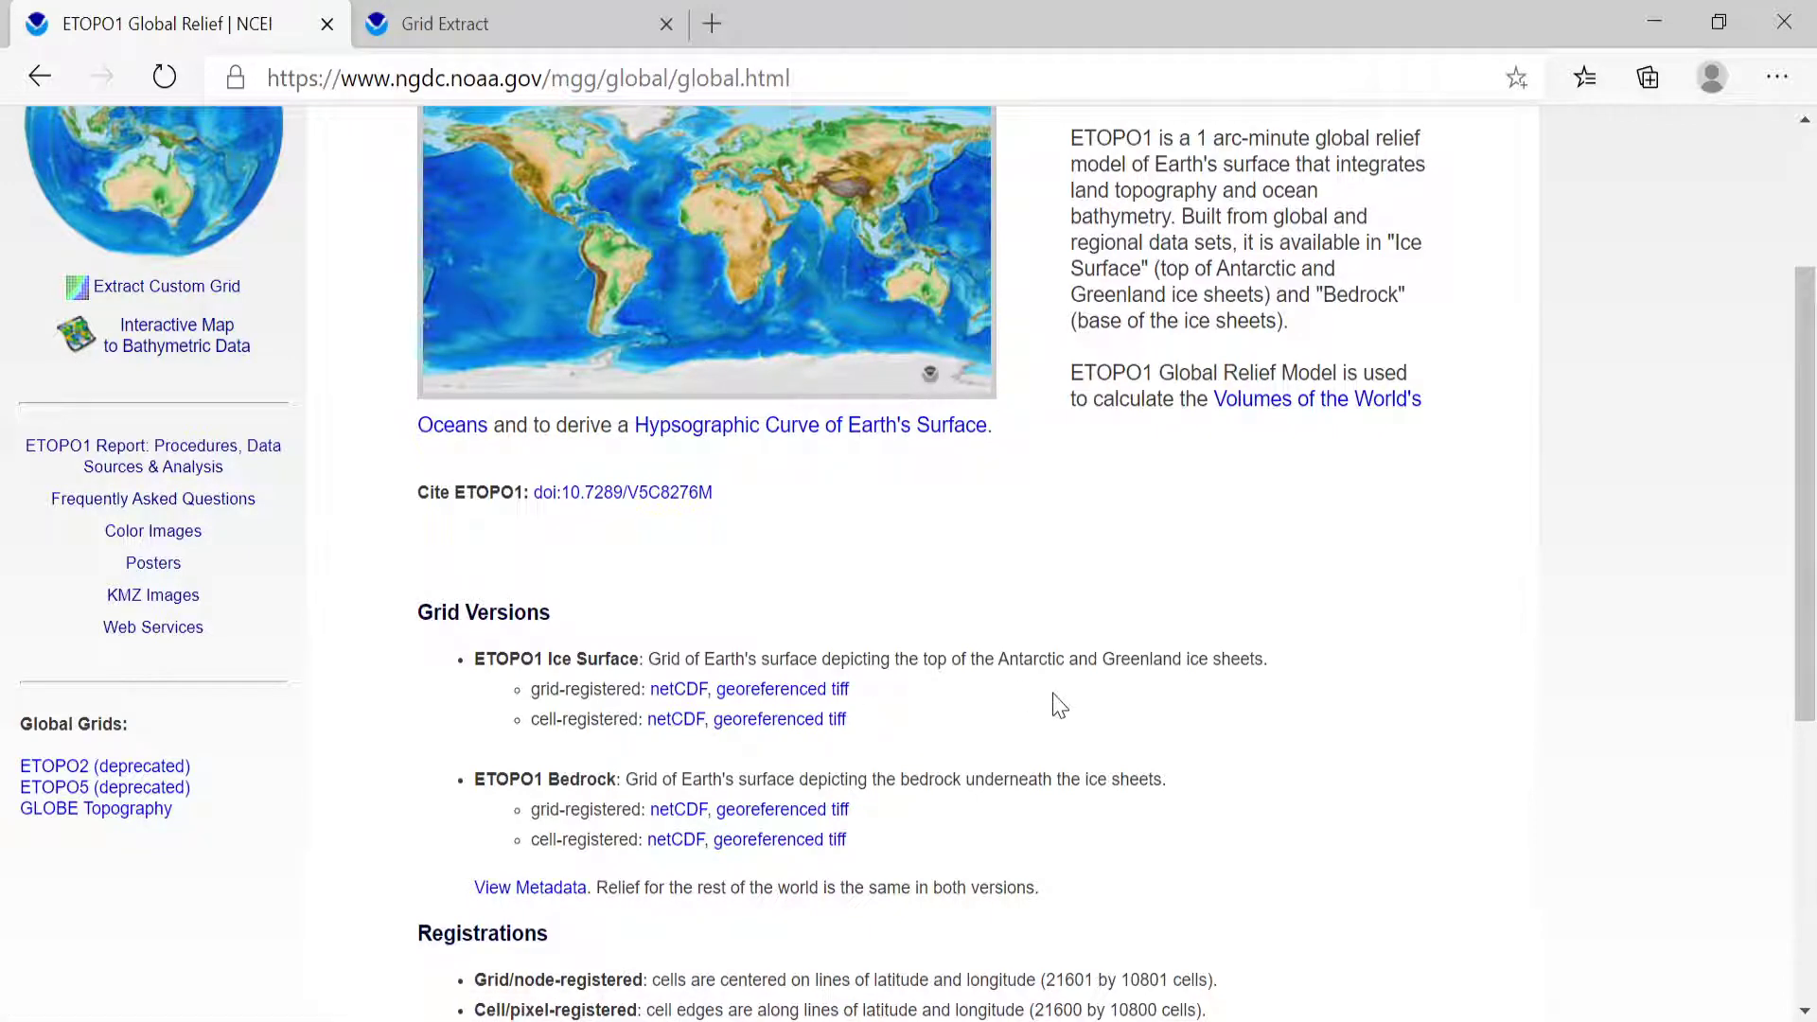
pyautogui.scroll(3, 1058, 705)
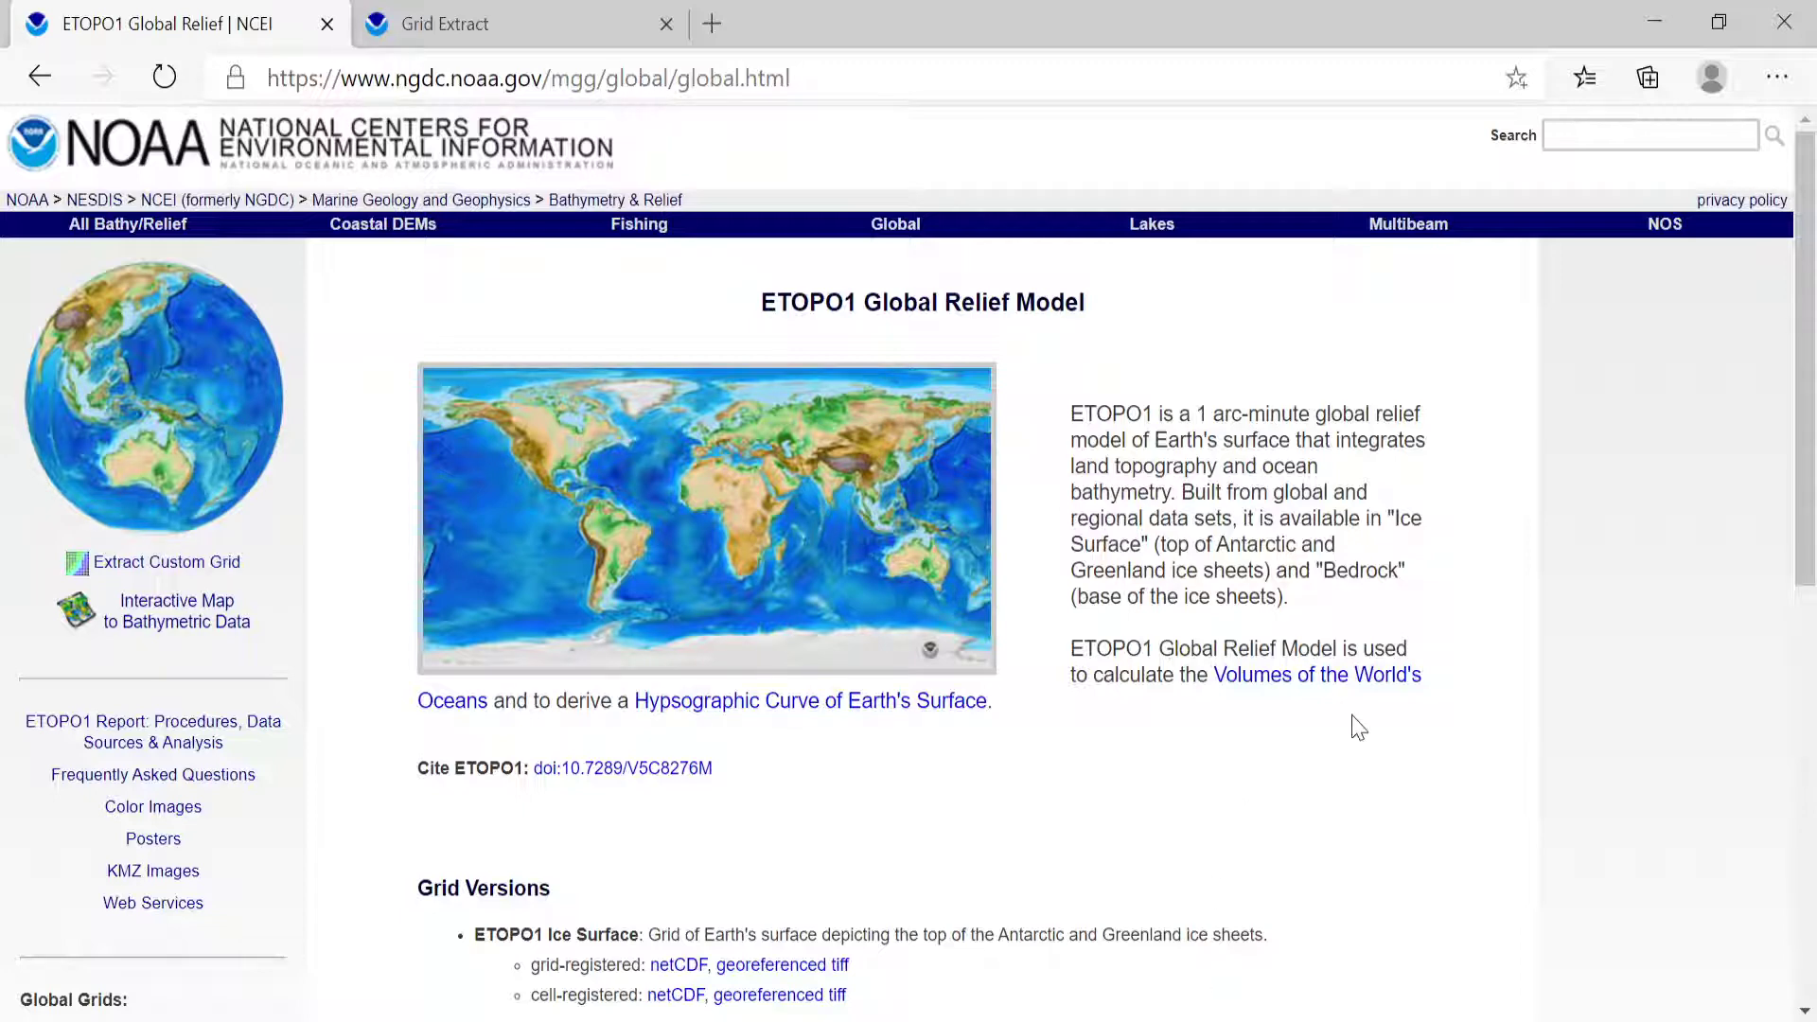
pyautogui.scroll(-3, 1357, 728)
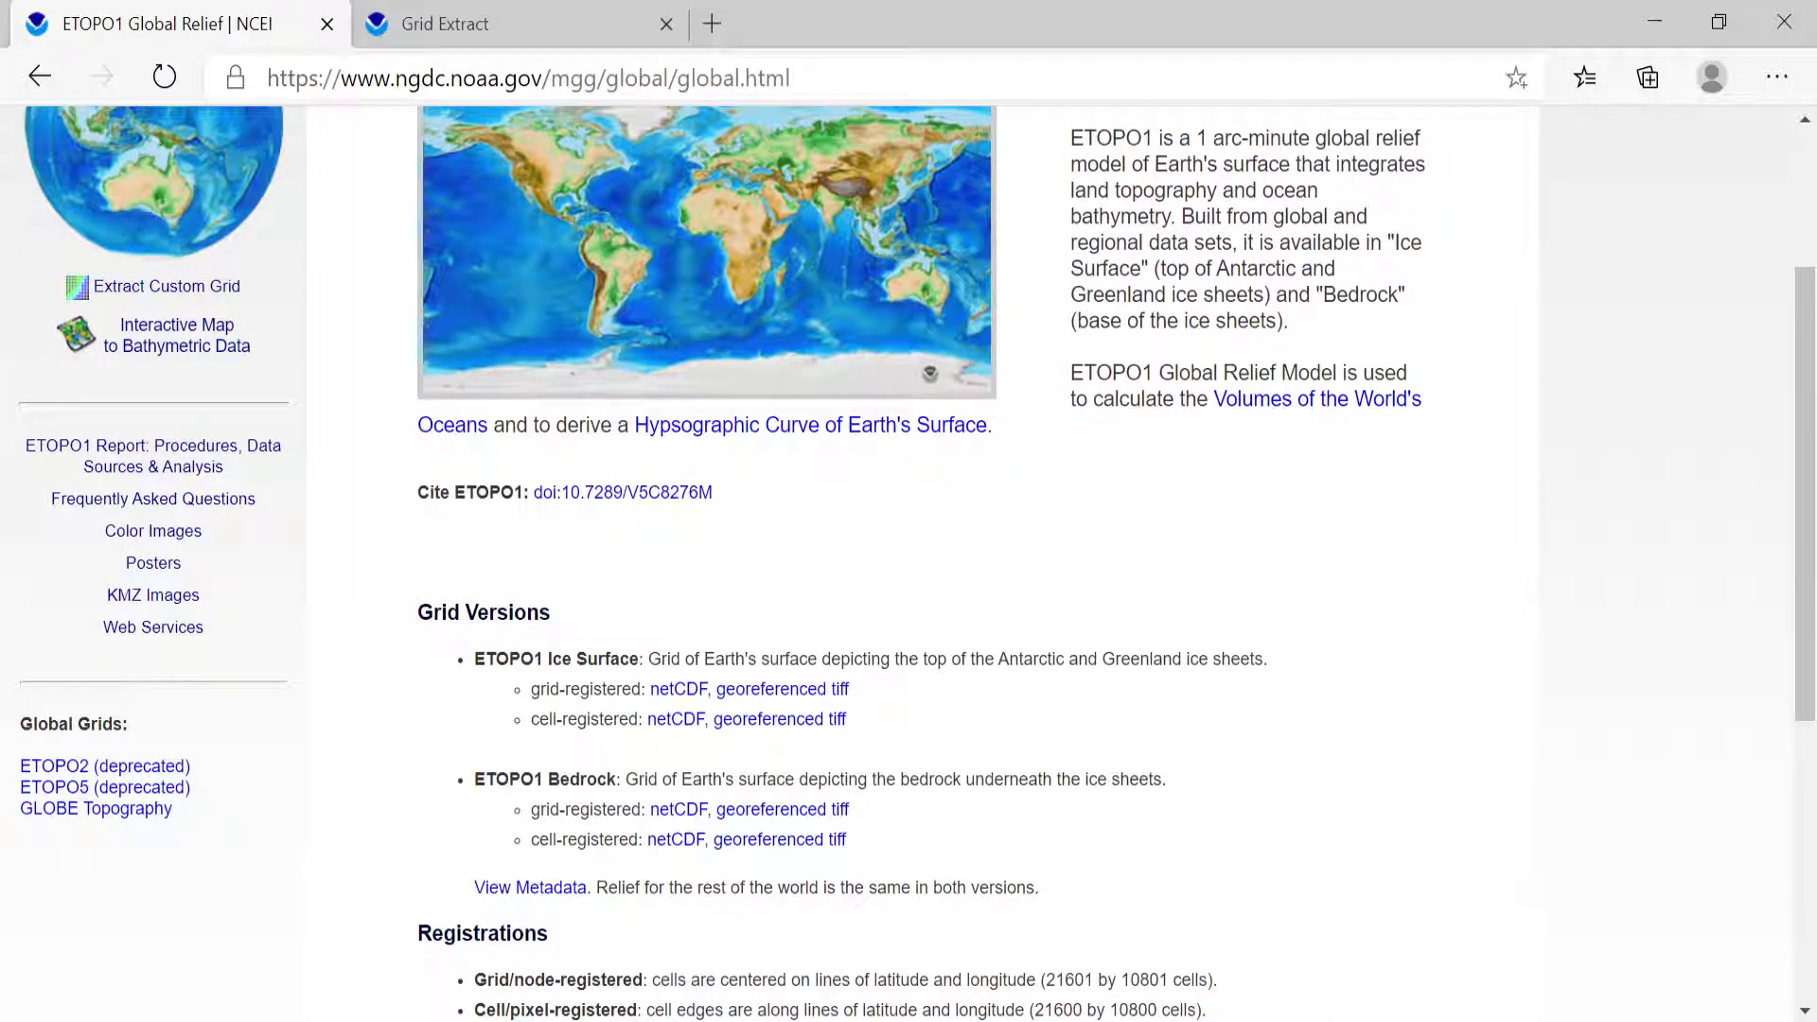
pyautogui.moveTo(474, 779); pyautogui.dragTo(641, 809)
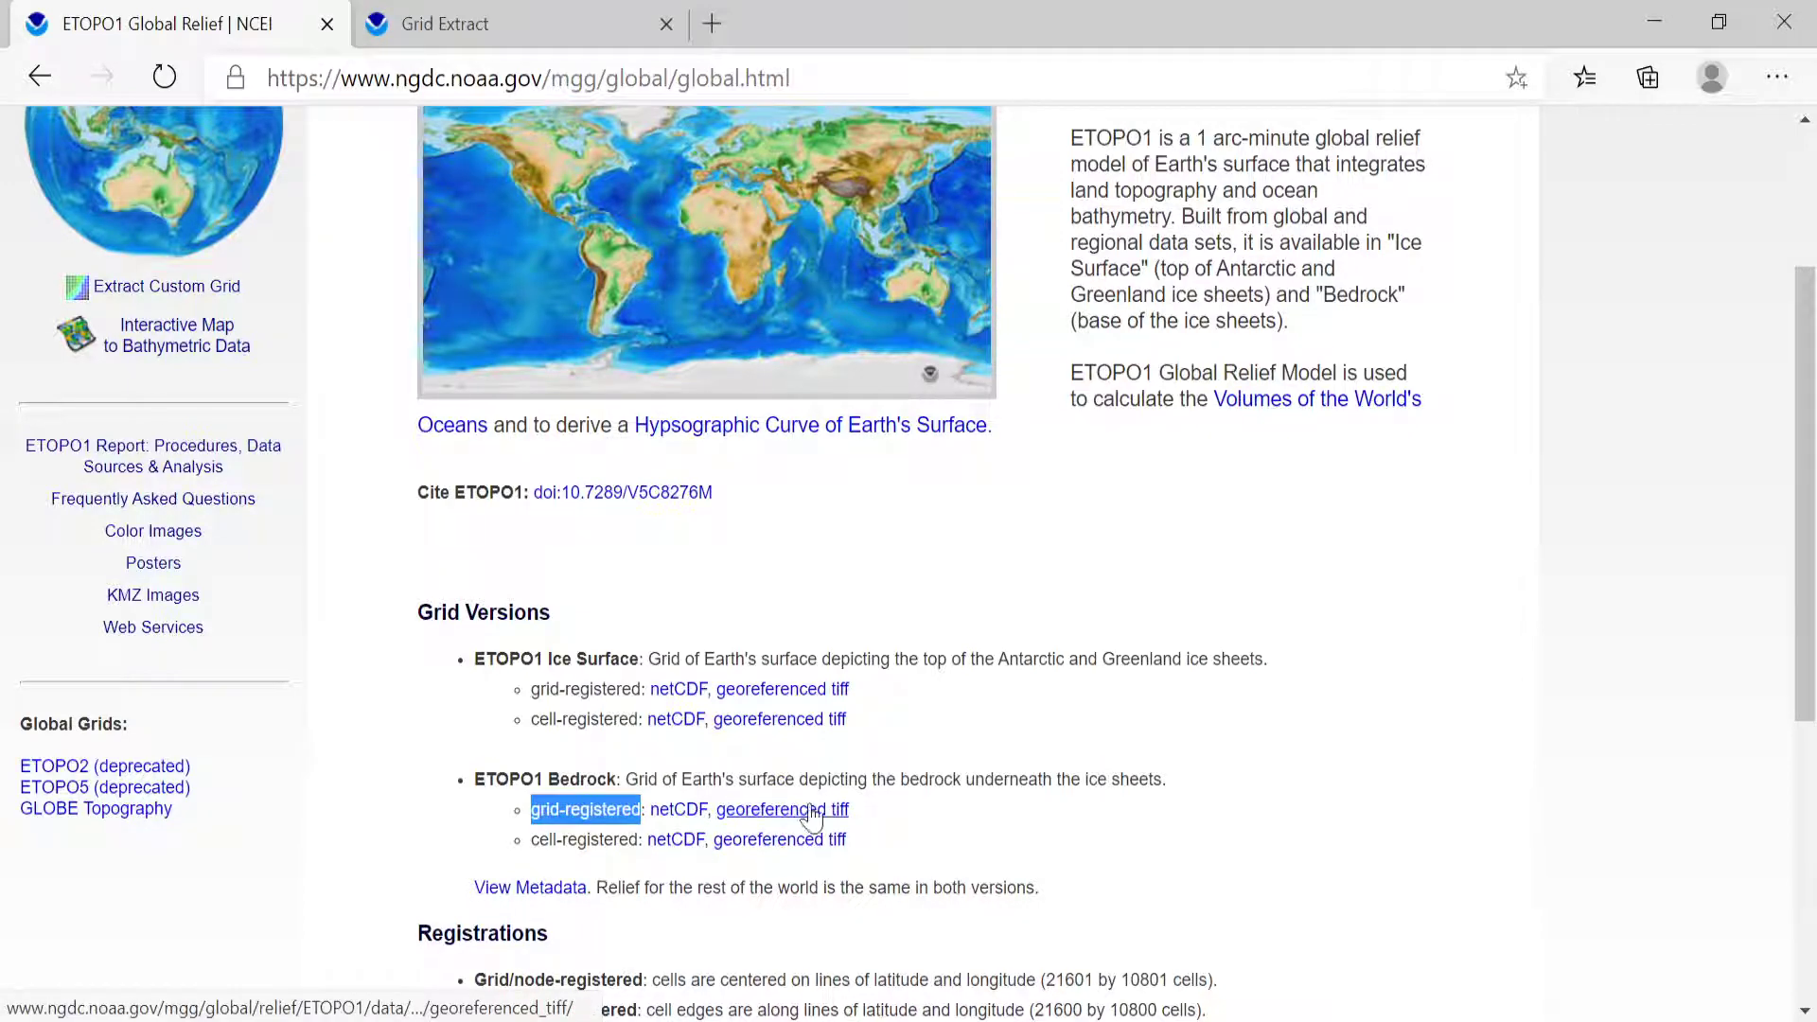
pyautogui.click(980, 817)
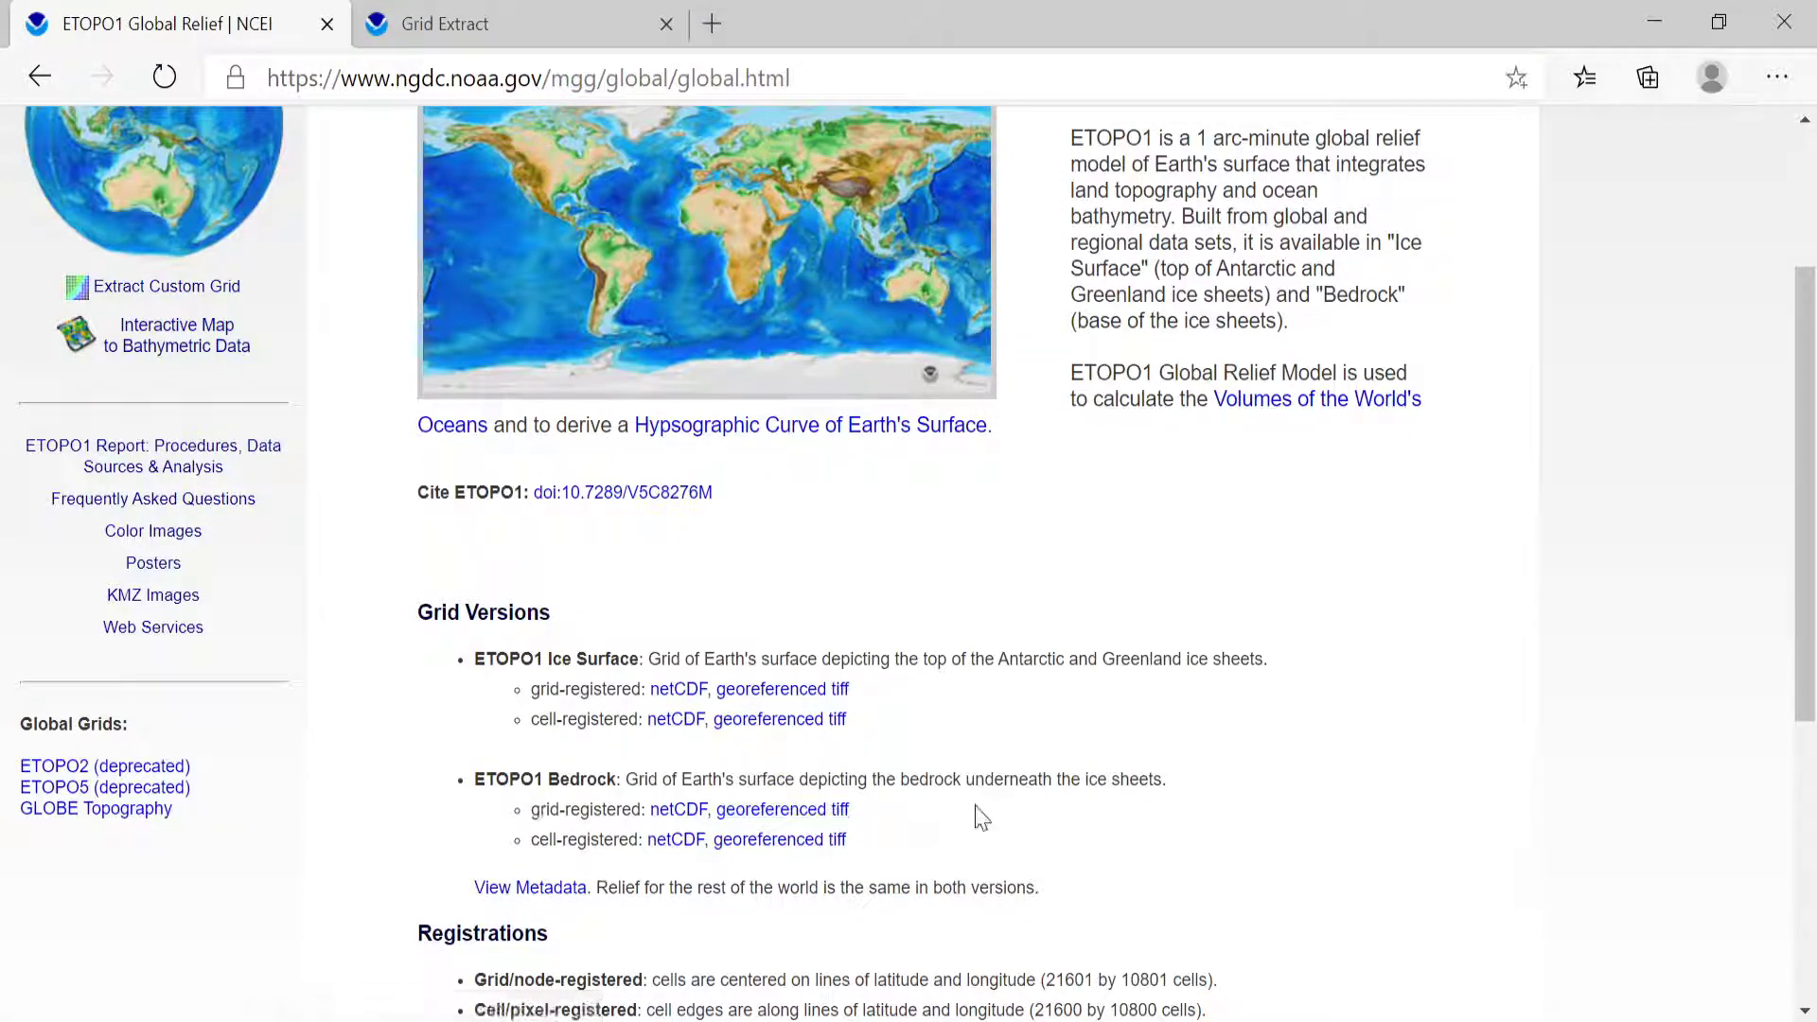
pyautogui.scroll(2, 980, 817)
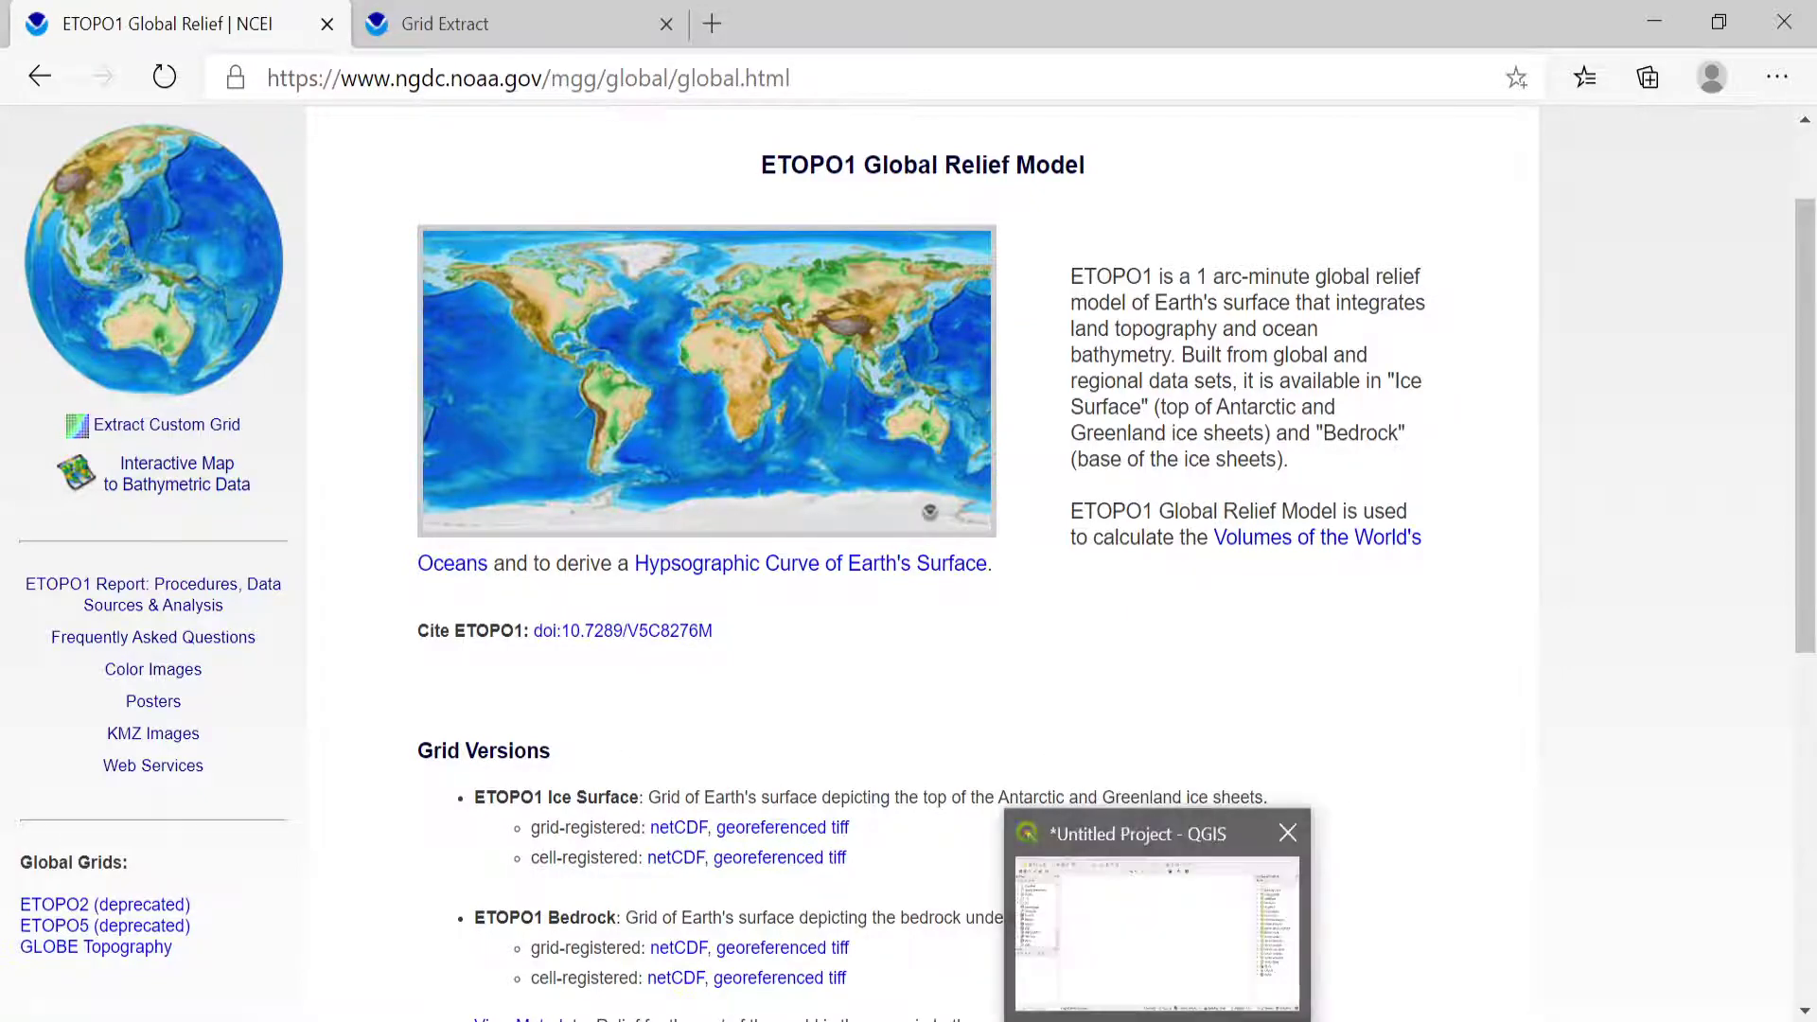
# Switch to QGIS and add the file C:\bathymetry\ETOPO1_Bed_g_geotiff.tif to the project as a raster layer.
pyautogui.click(1157, 937)
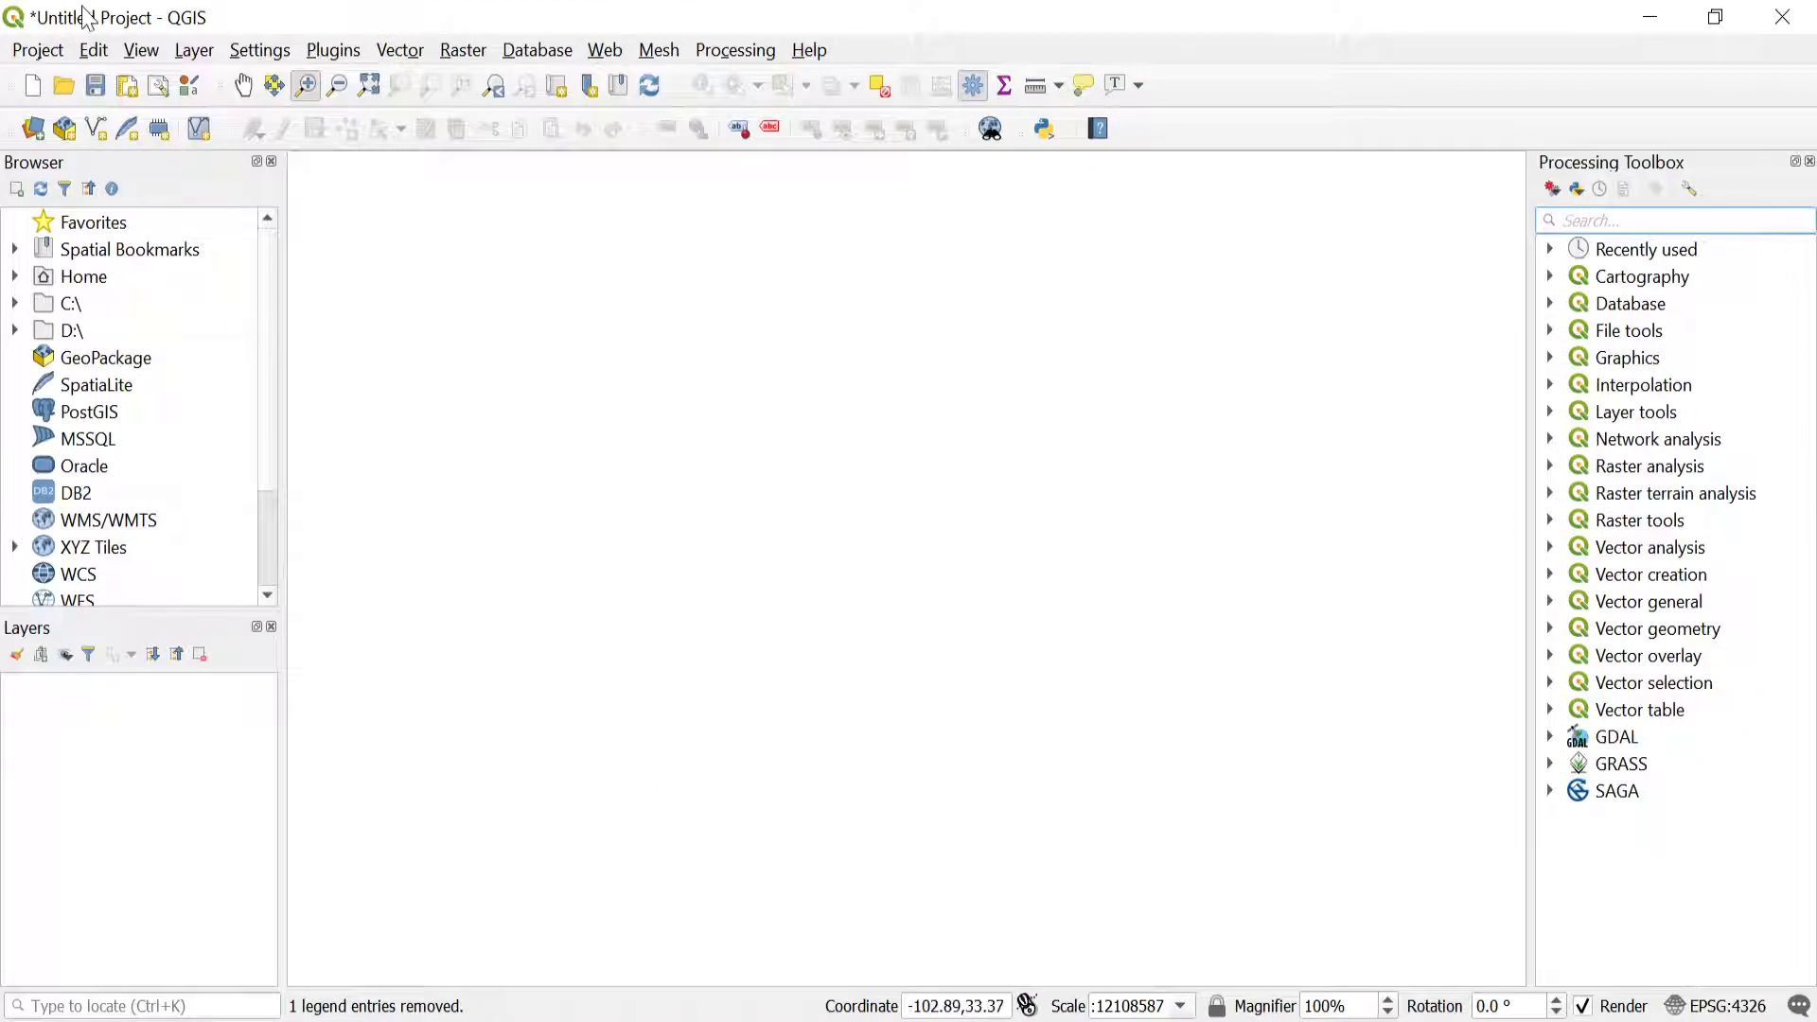
pyautogui.click(194, 51)
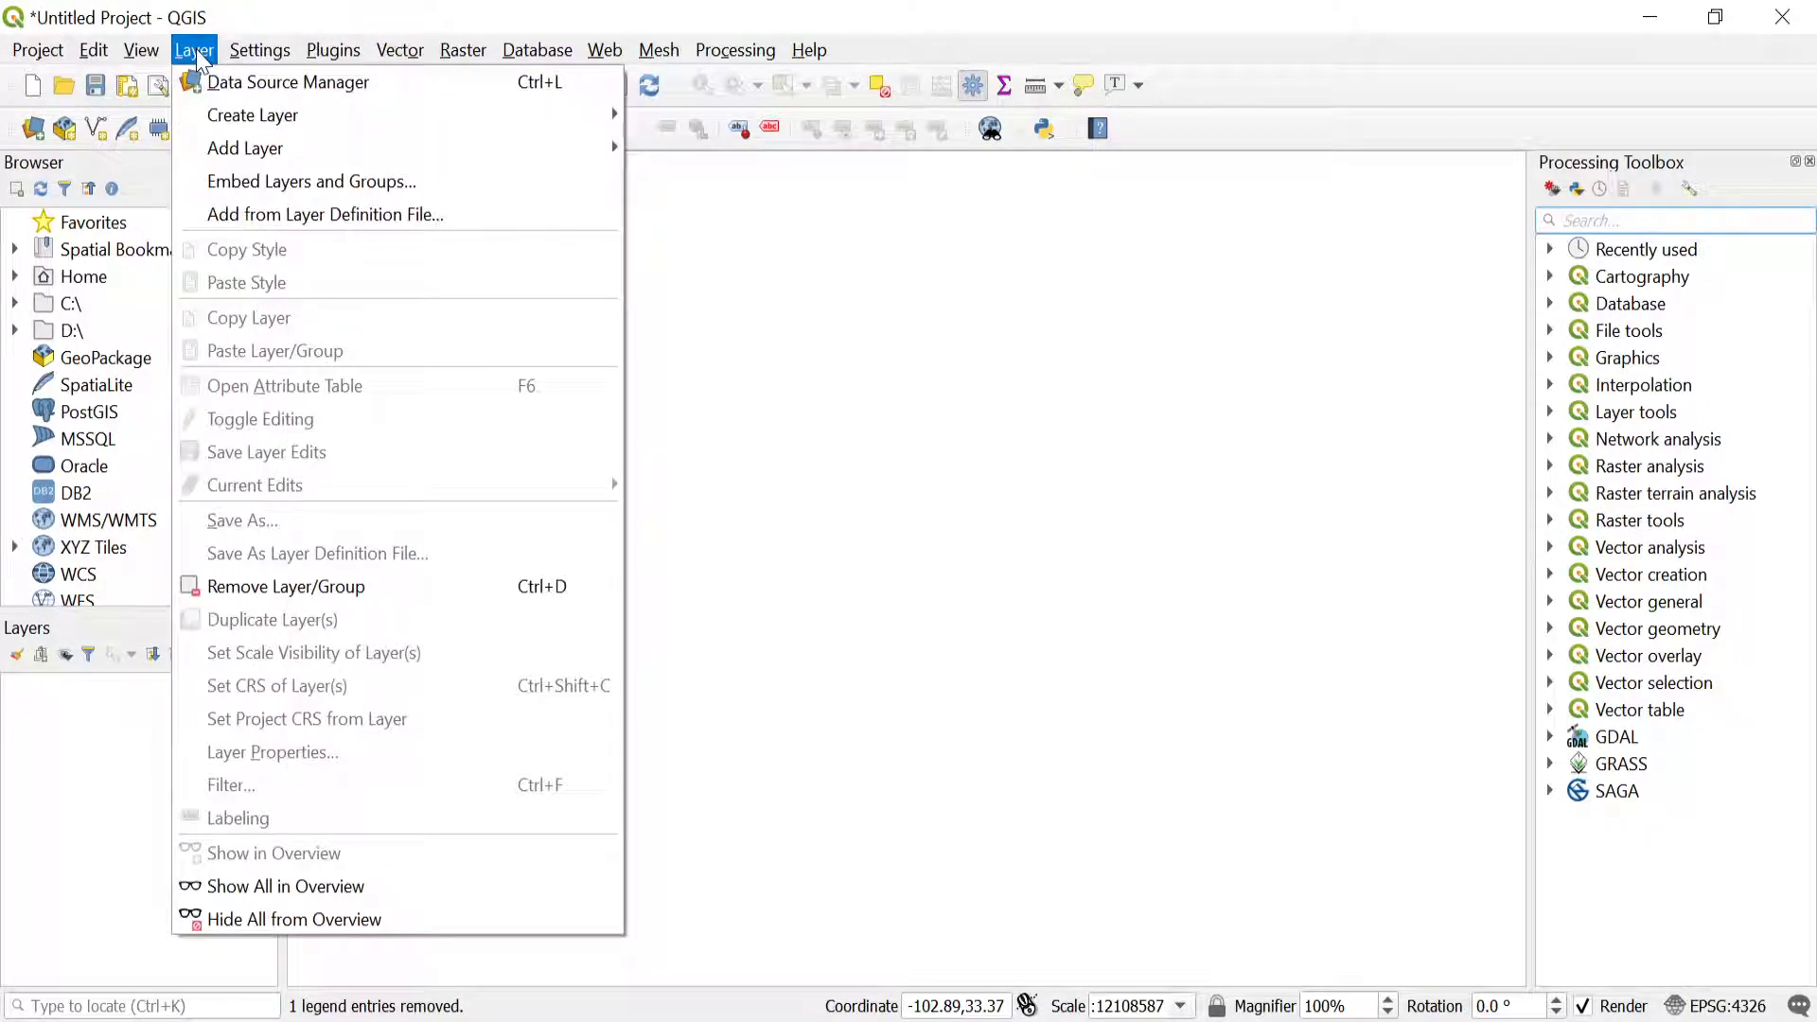
pyautogui.moveTo(572, 152)
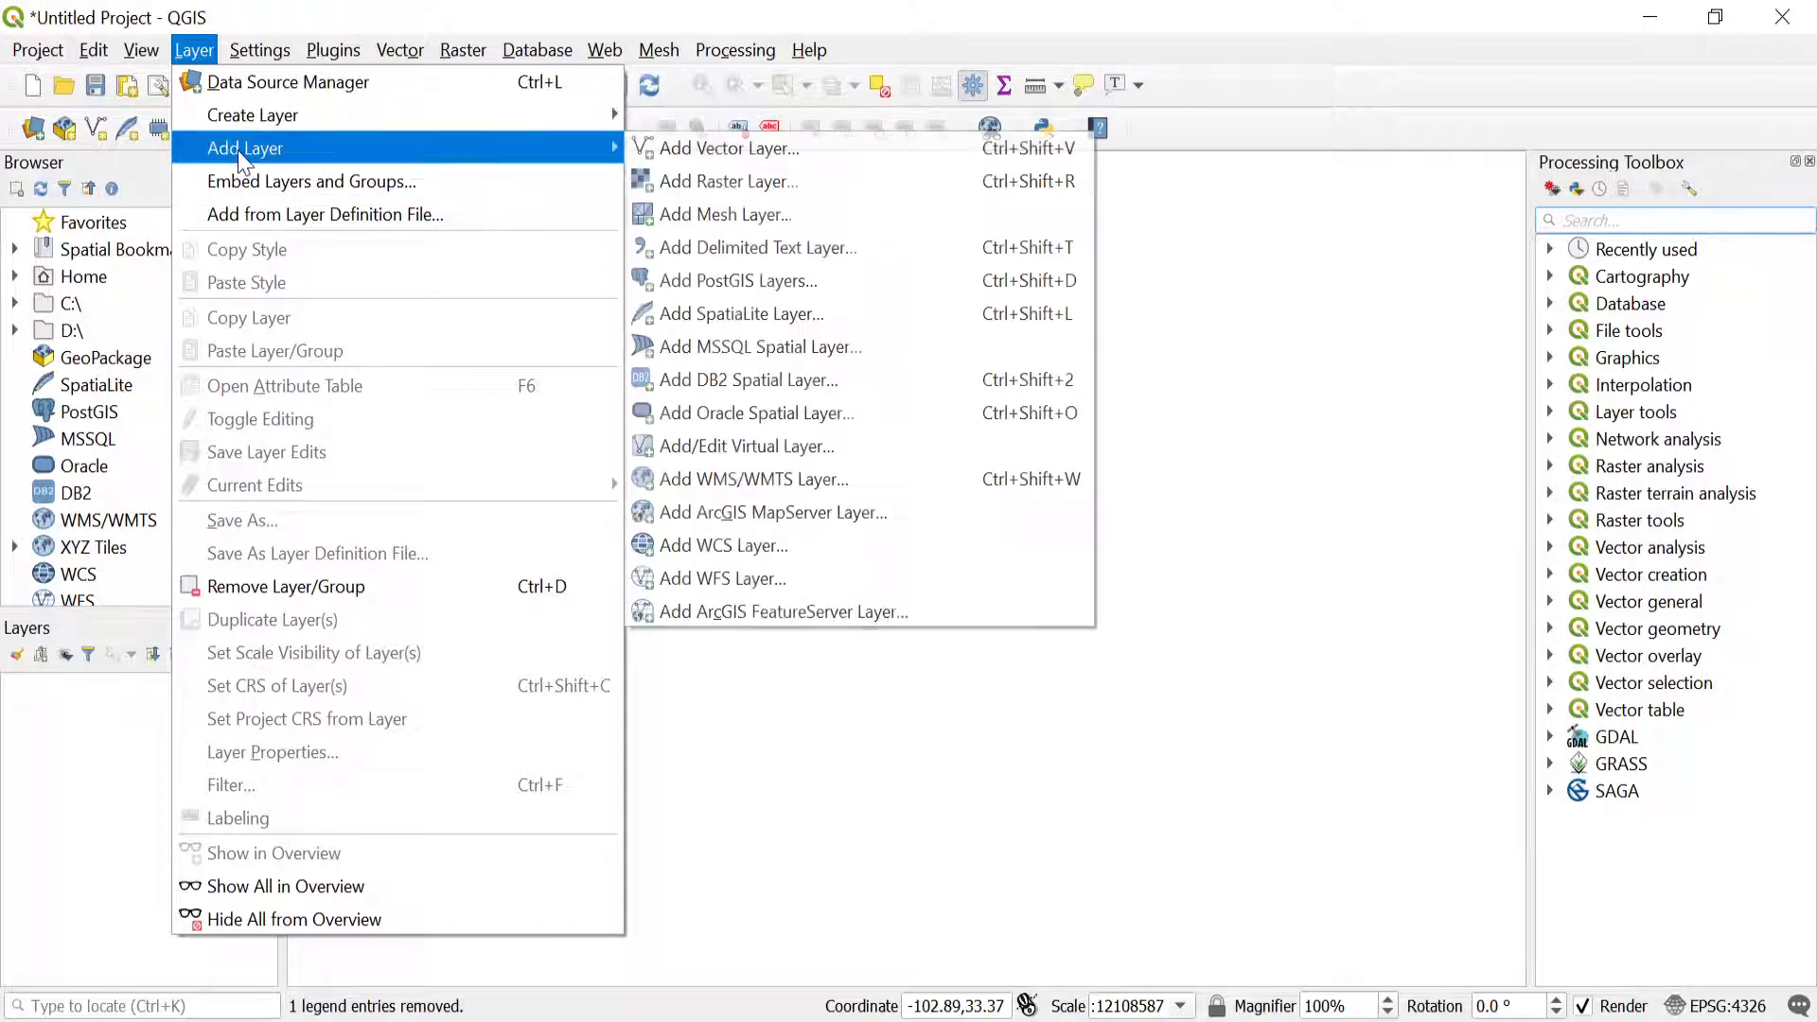
pyautogui.click(681, 188)
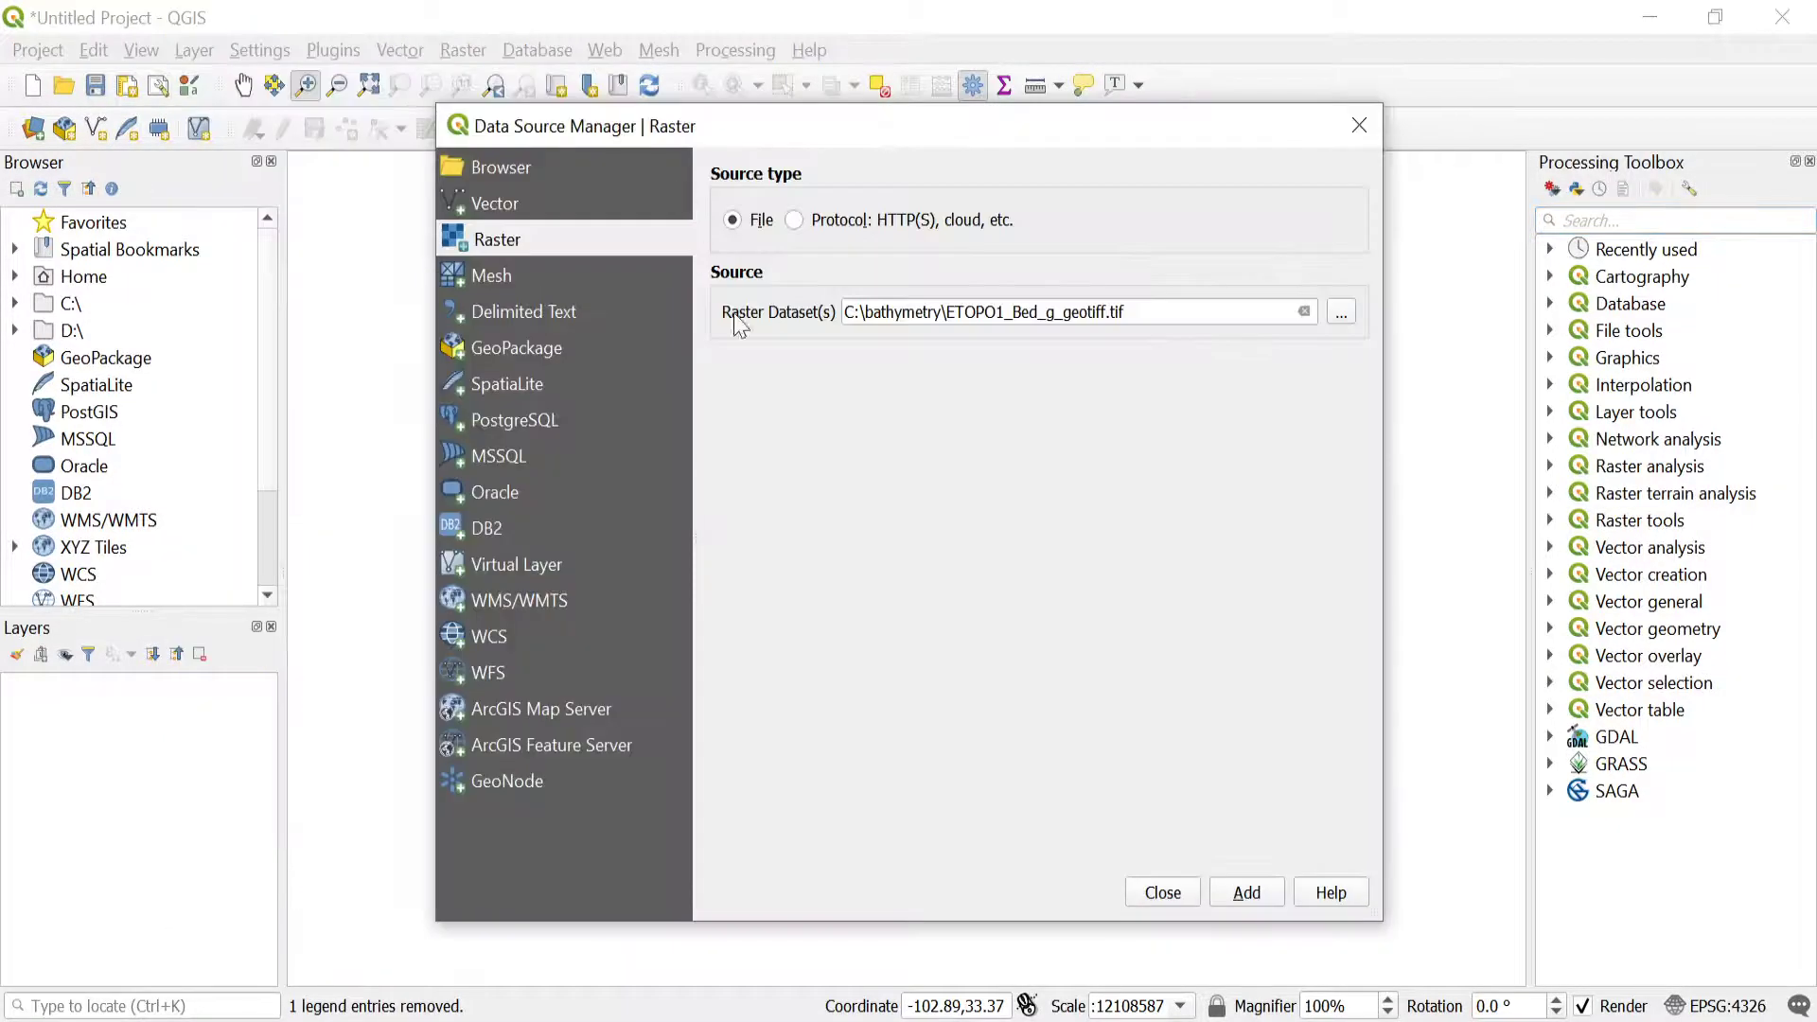
pyautogui.click(1341, 311)
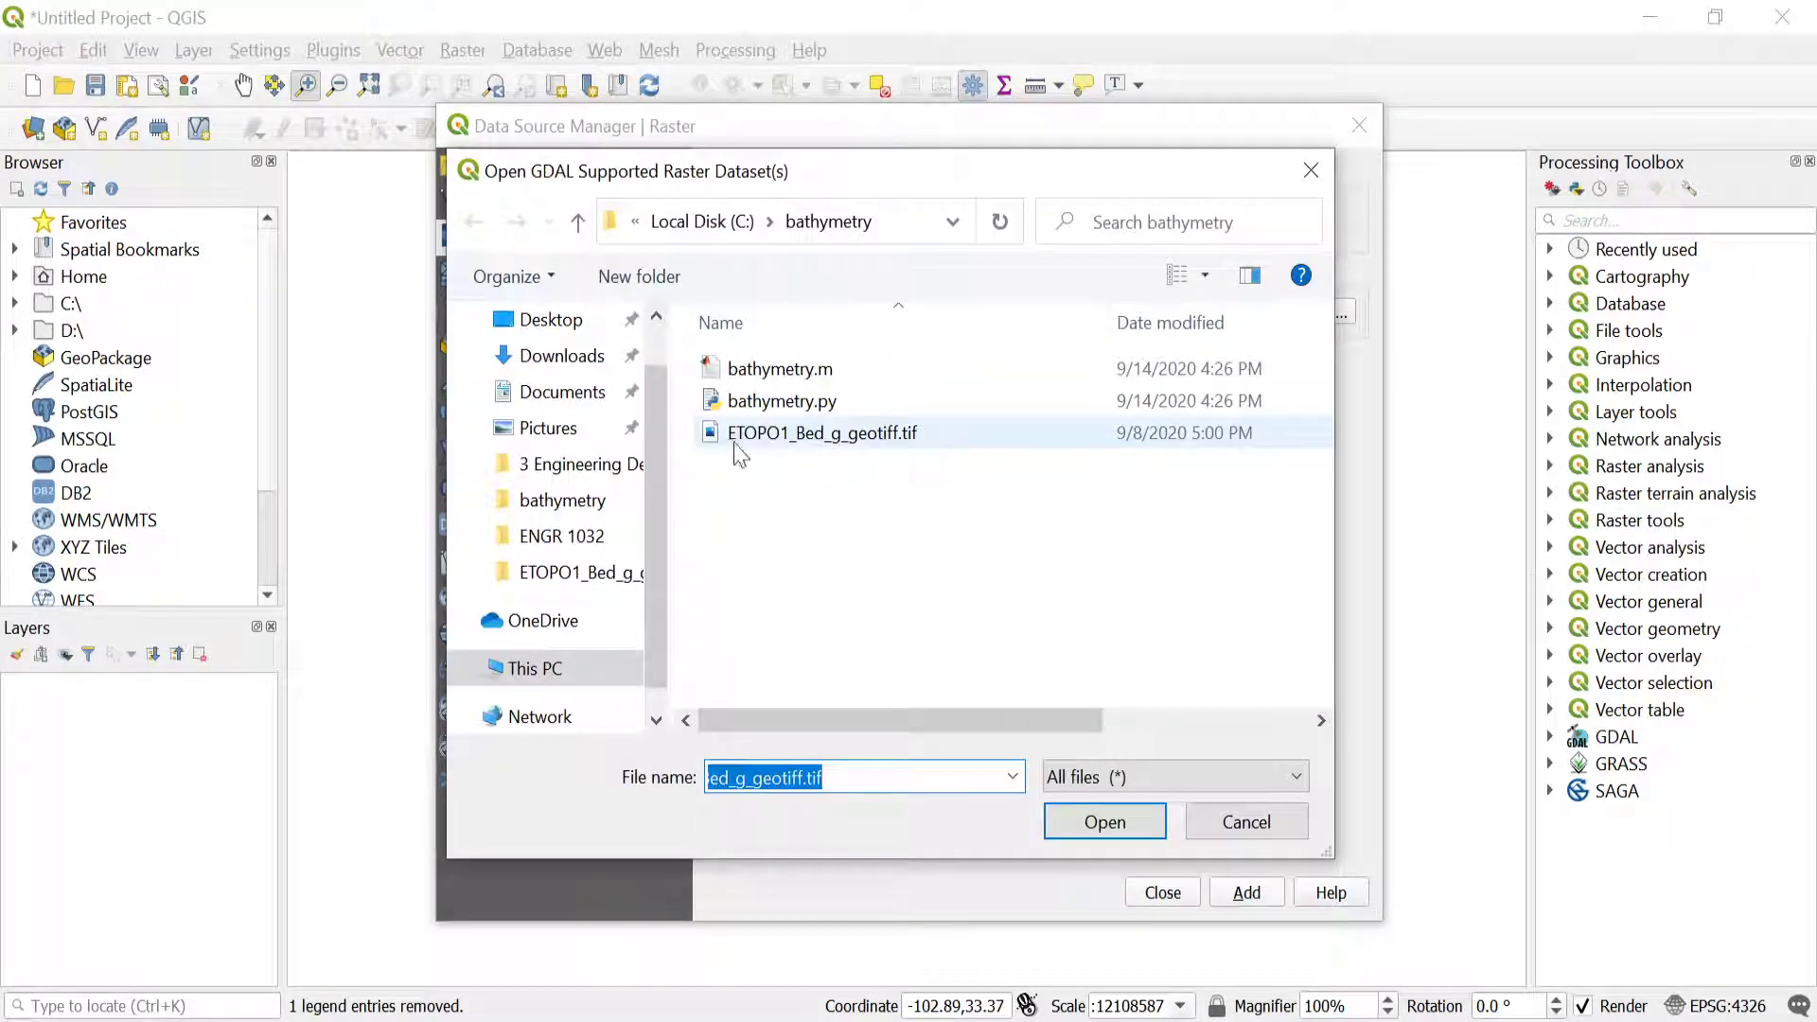
pyautogui.click(890, 443)
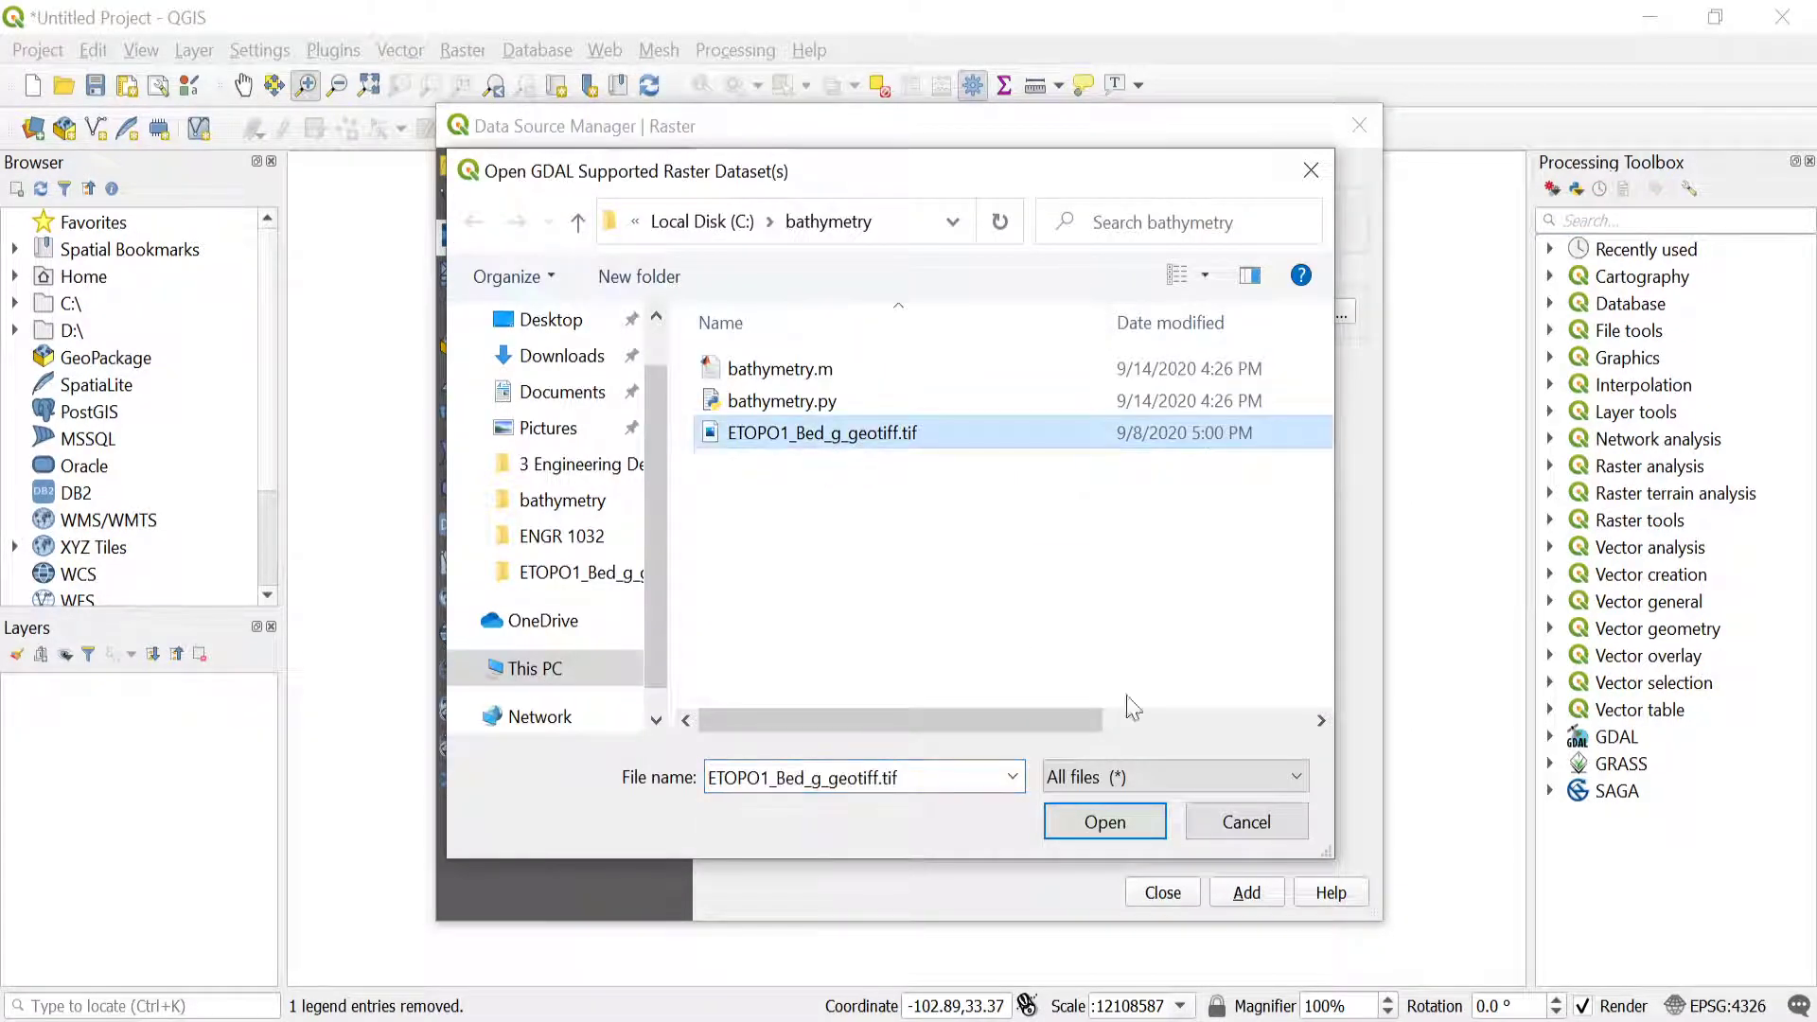
pyautogui.click(1098, 819)
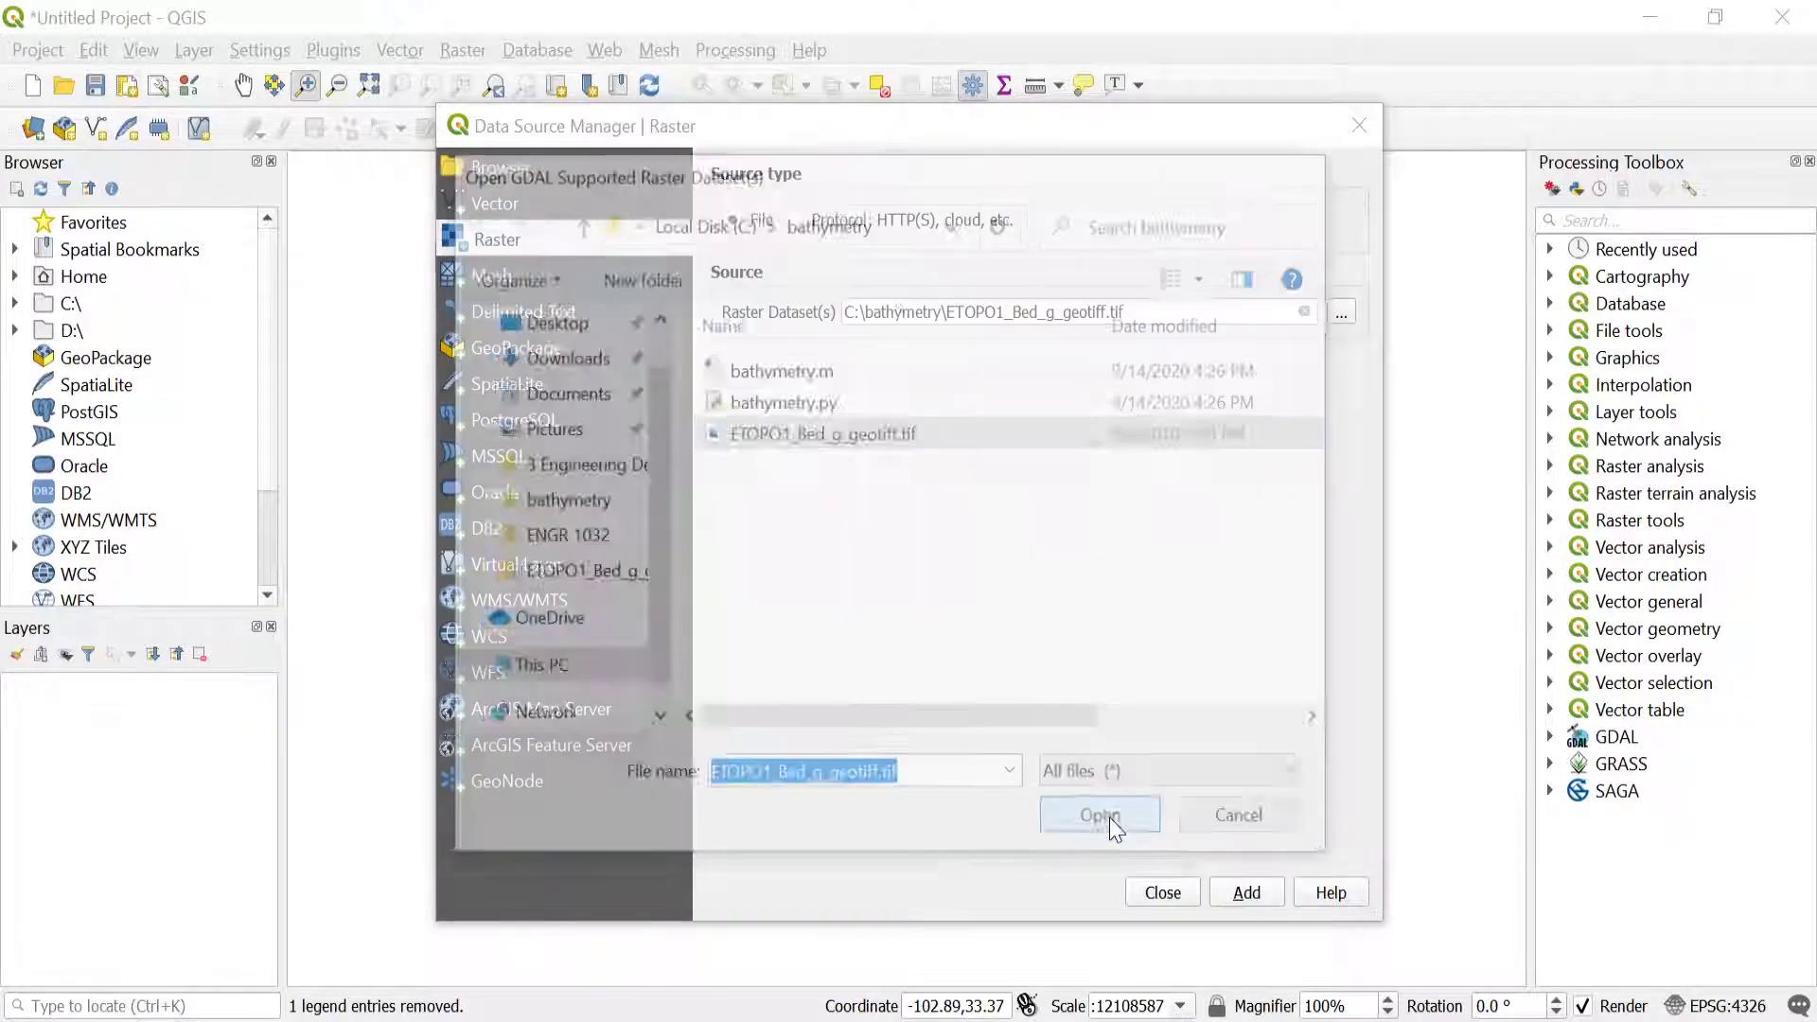
pyautogui.click(1248, 895)
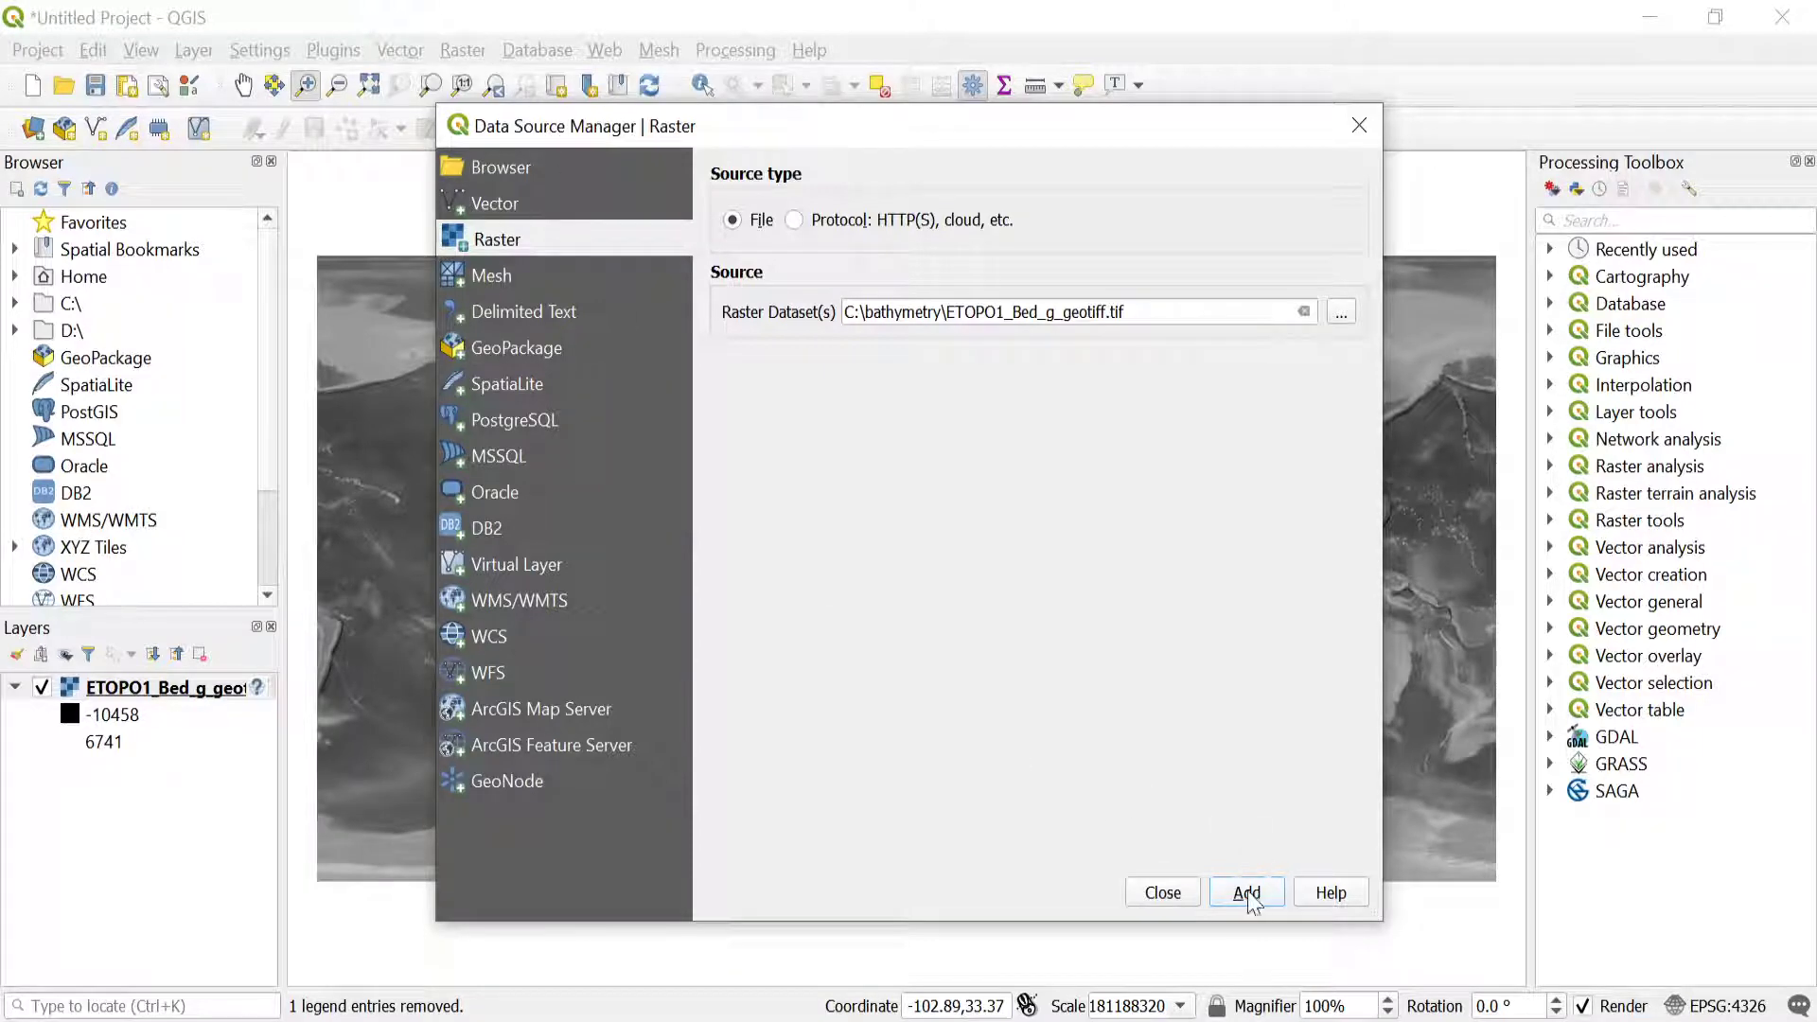
pyautogui.click(1165, 892)
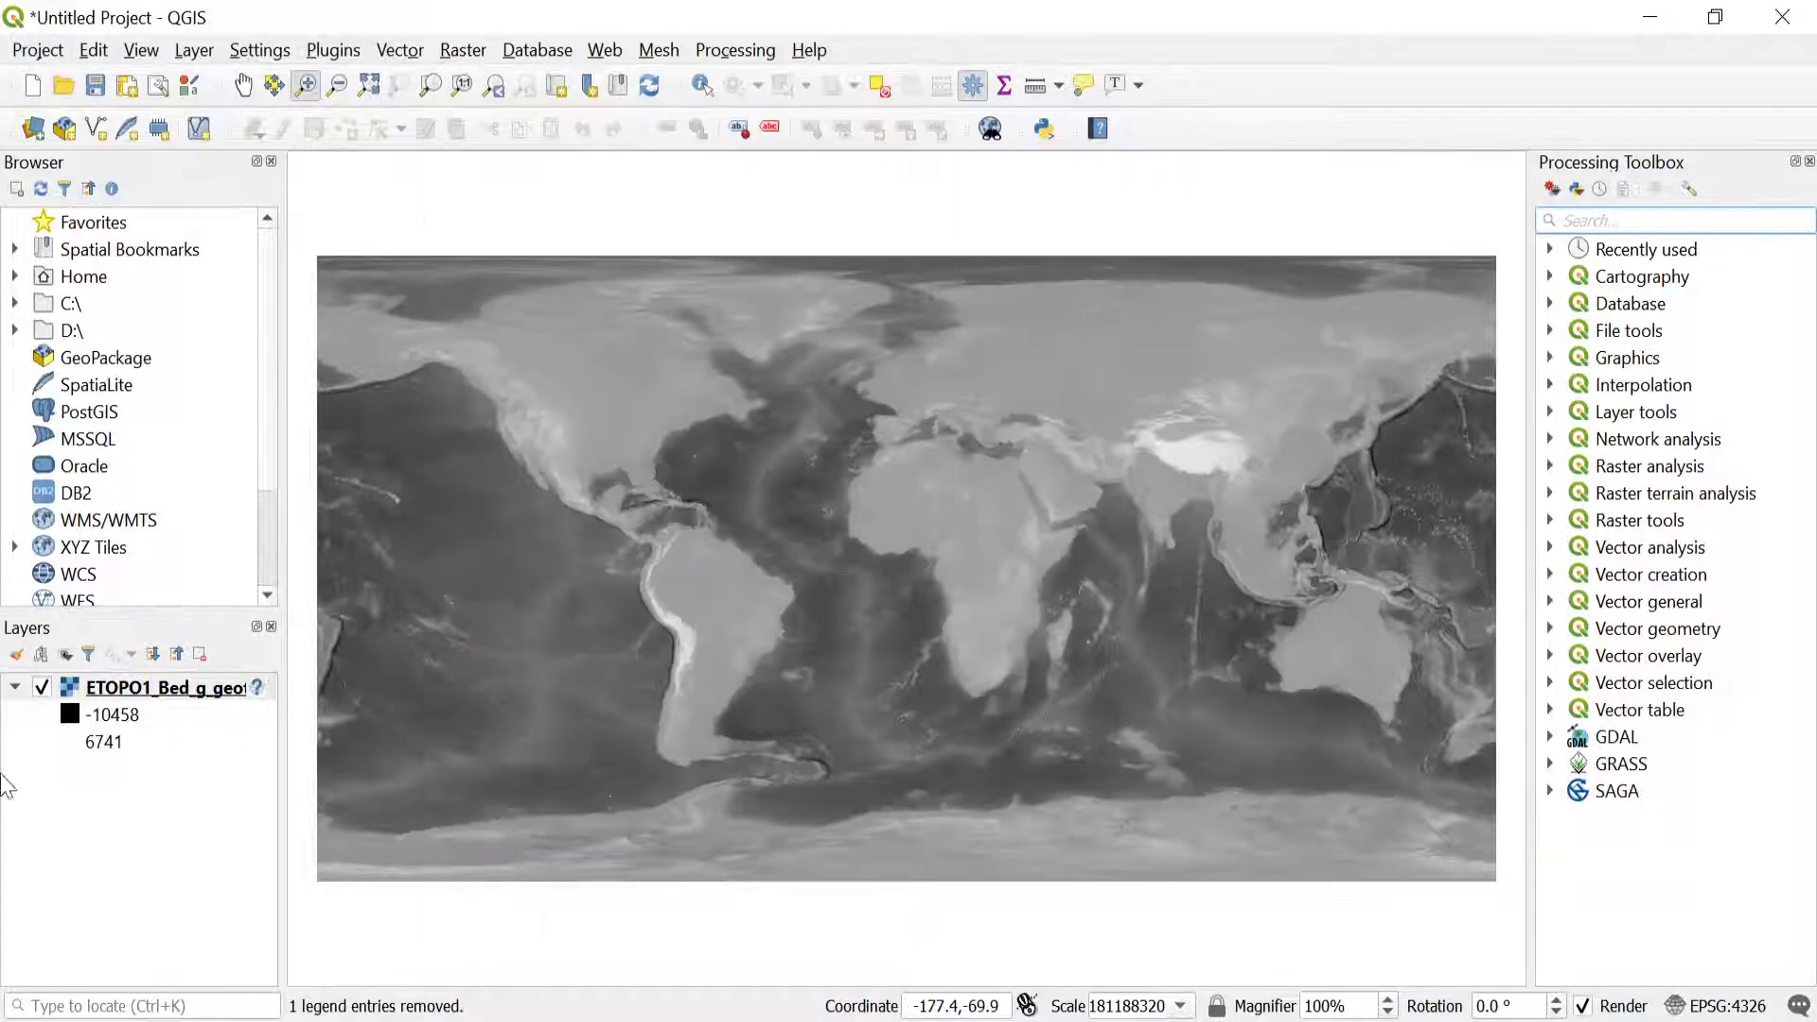
# Set the ETOPO1_Bed_g_geotiff layer's source coordinate reference system to EPSG:4326 - WGS 84, checking the horizontal datum on the NOAA page in the browser.
pyautogui.rightClick(167, 691)
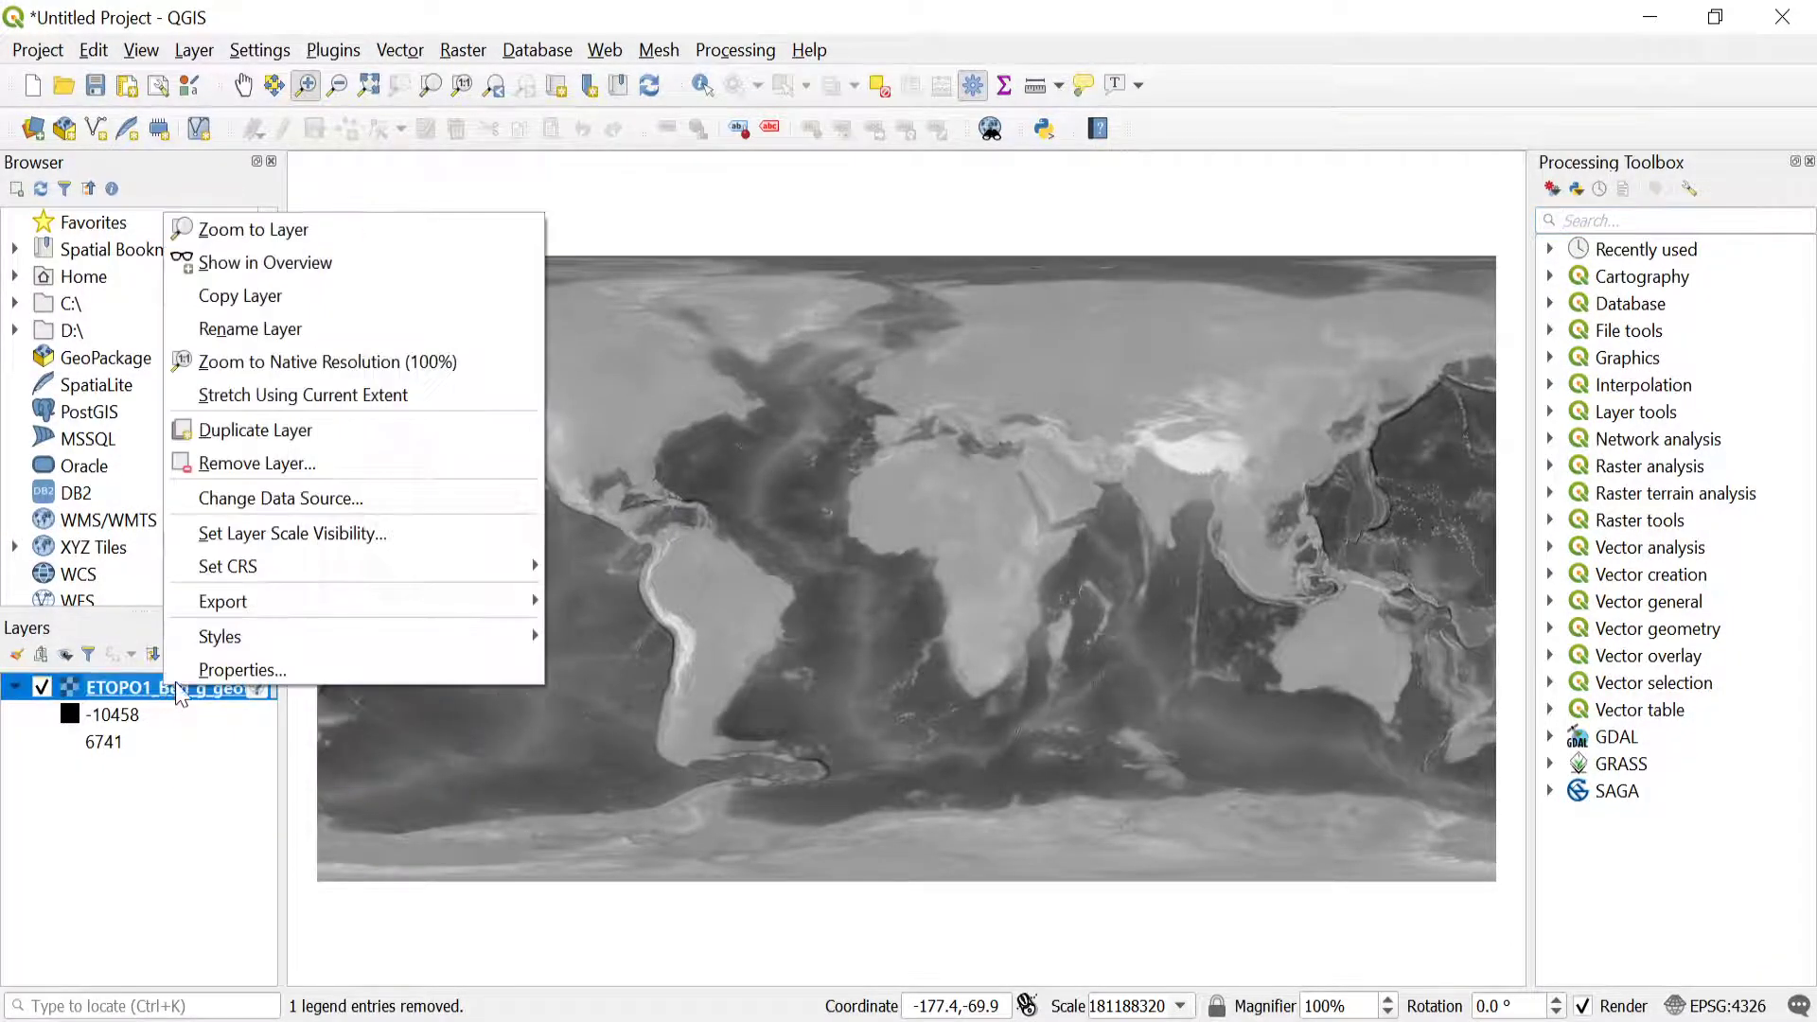
pyautogui.click(207, 670)
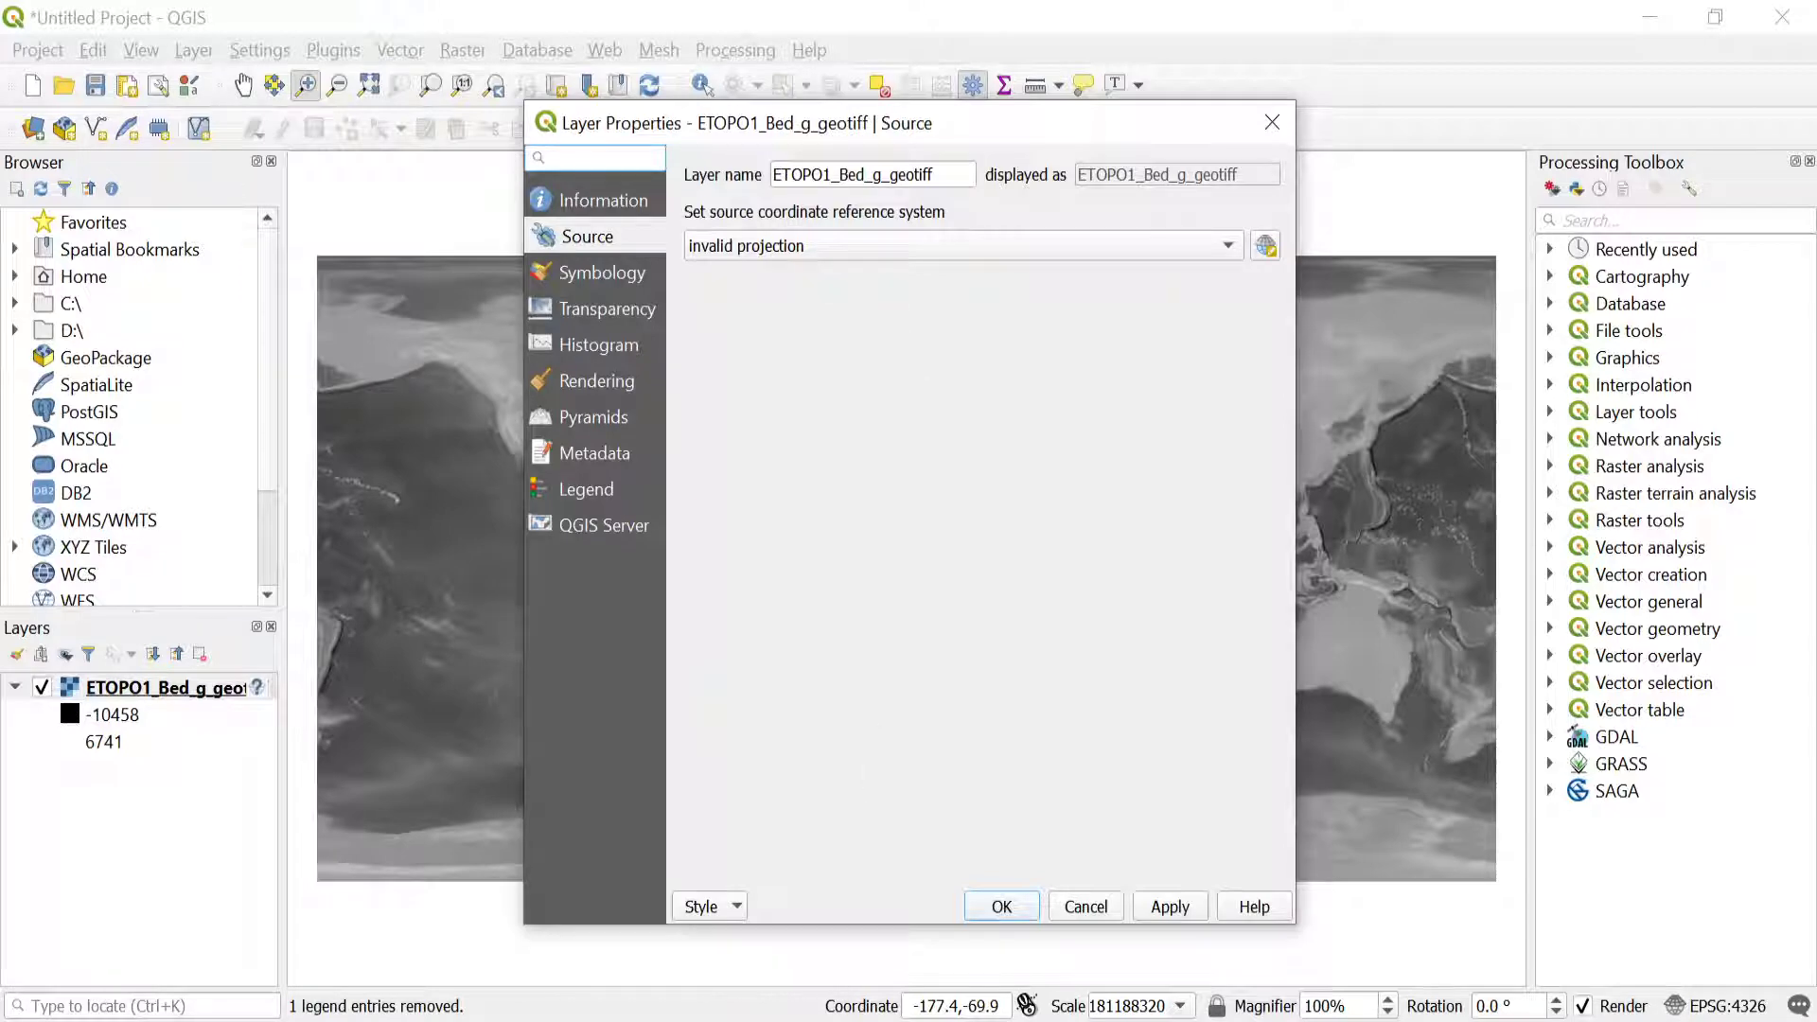
pyautogui.click(811, 880)
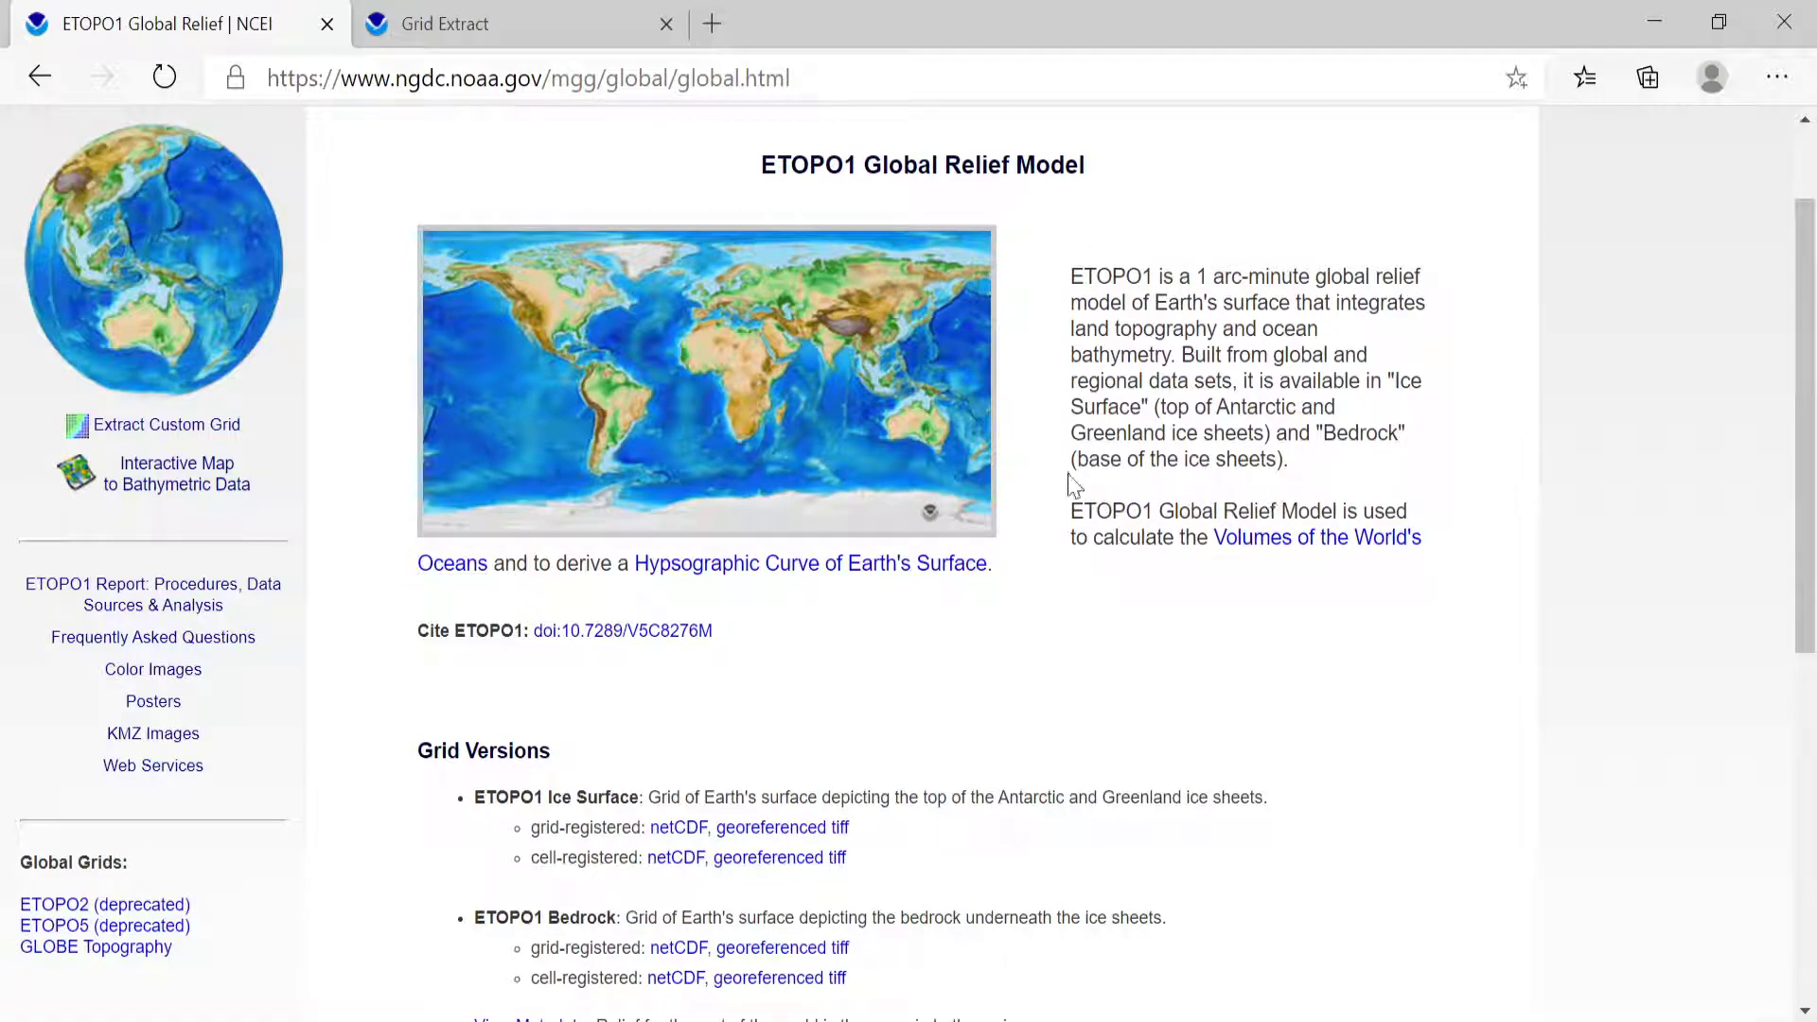
pyautogui.scroll(-8, 1074, 484)
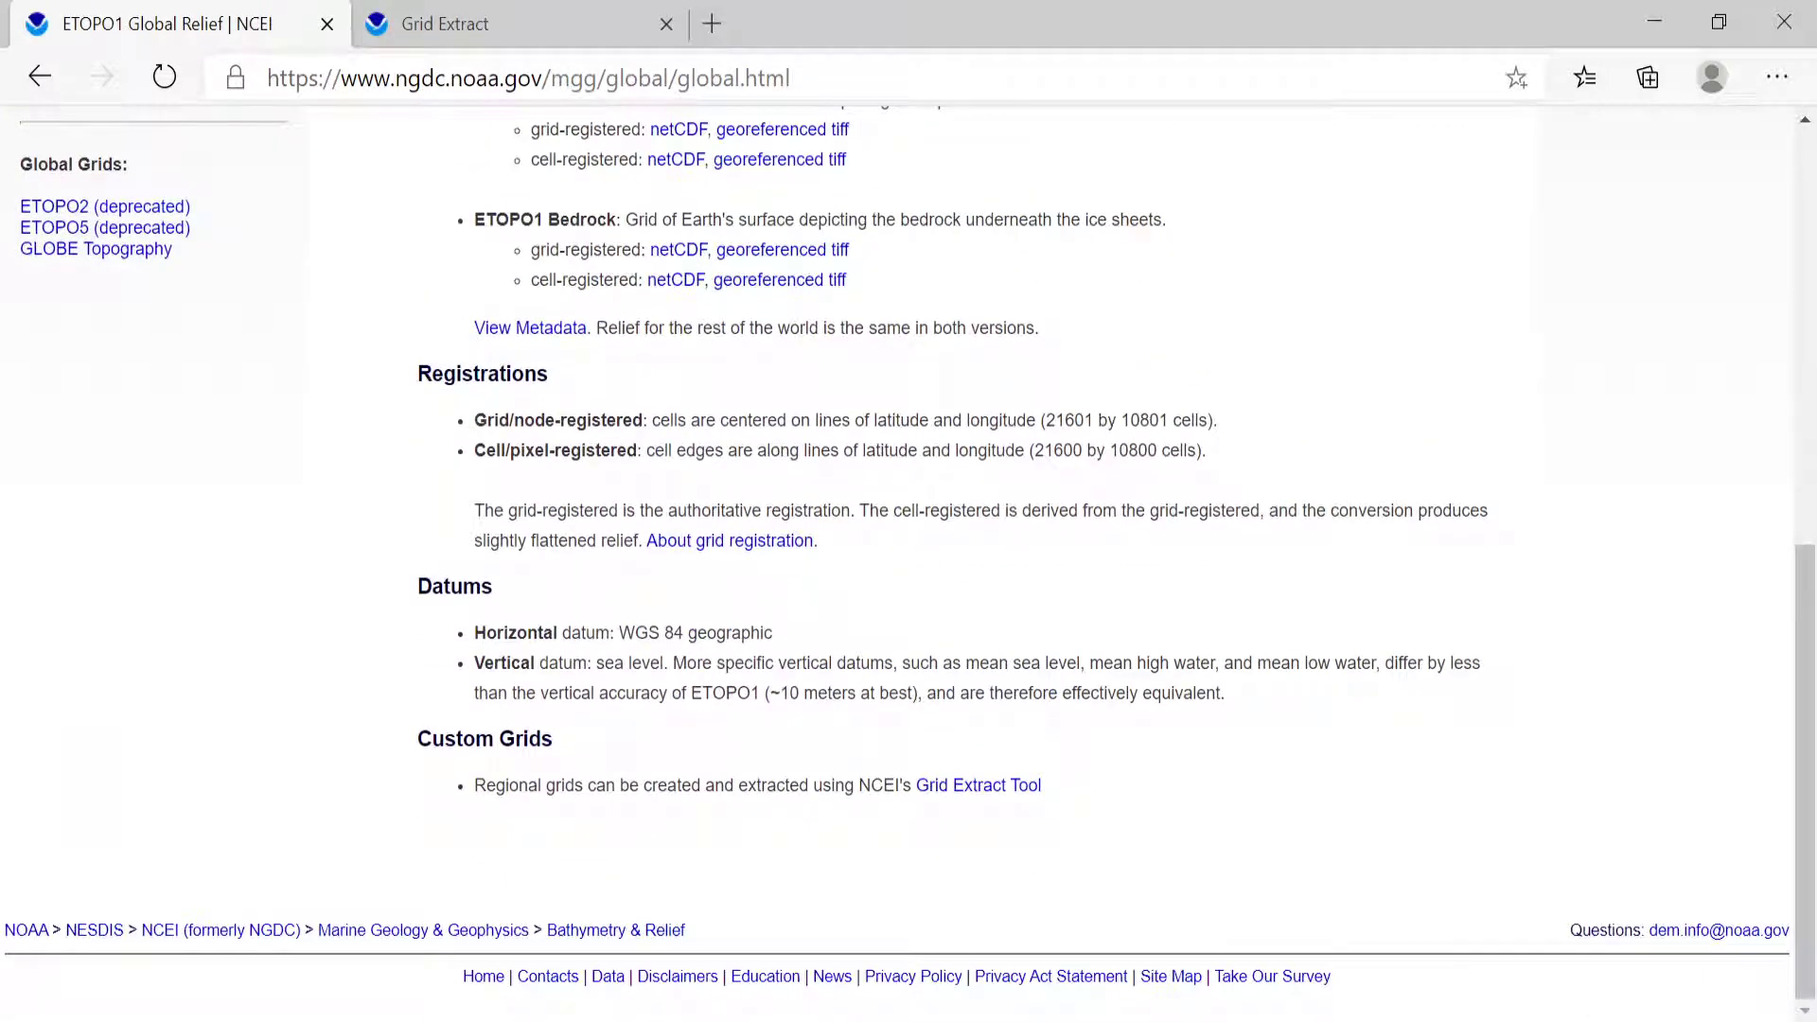
pyautogui.moveTo(474, 632); pyautogui.dragTo(682, 632)
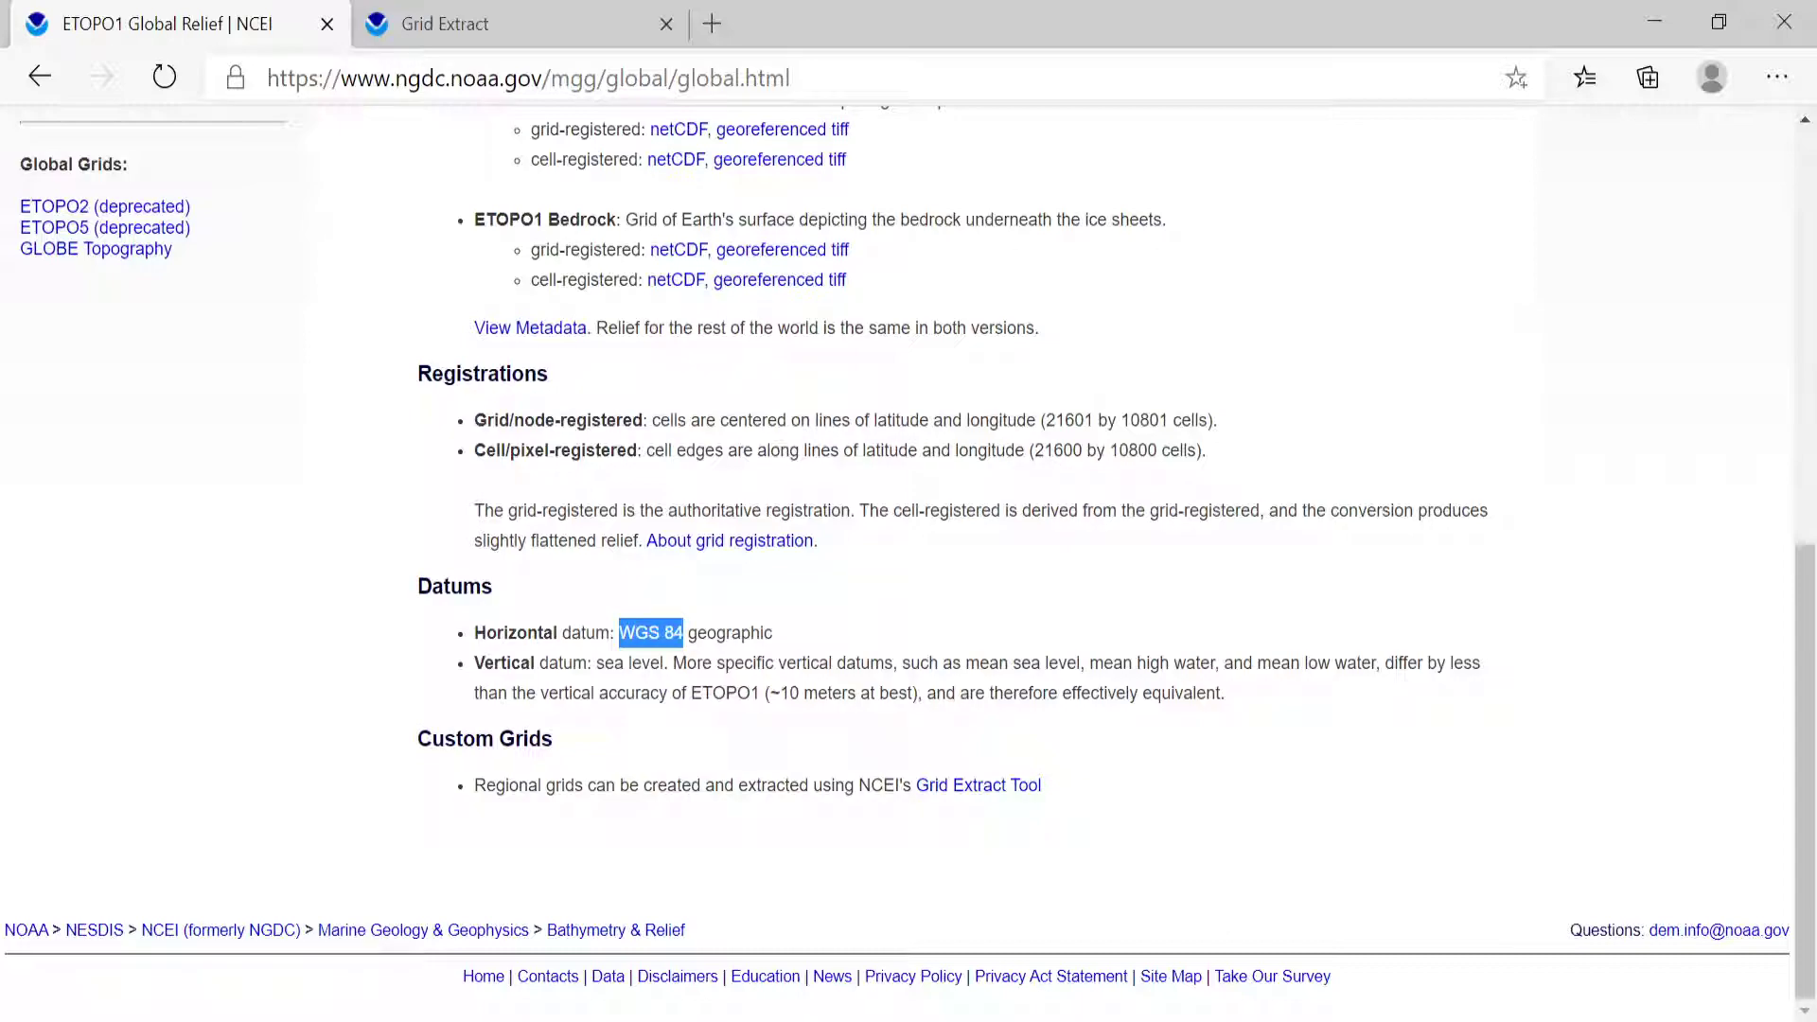
pyautogui.hotkey('alt', 'Tab')
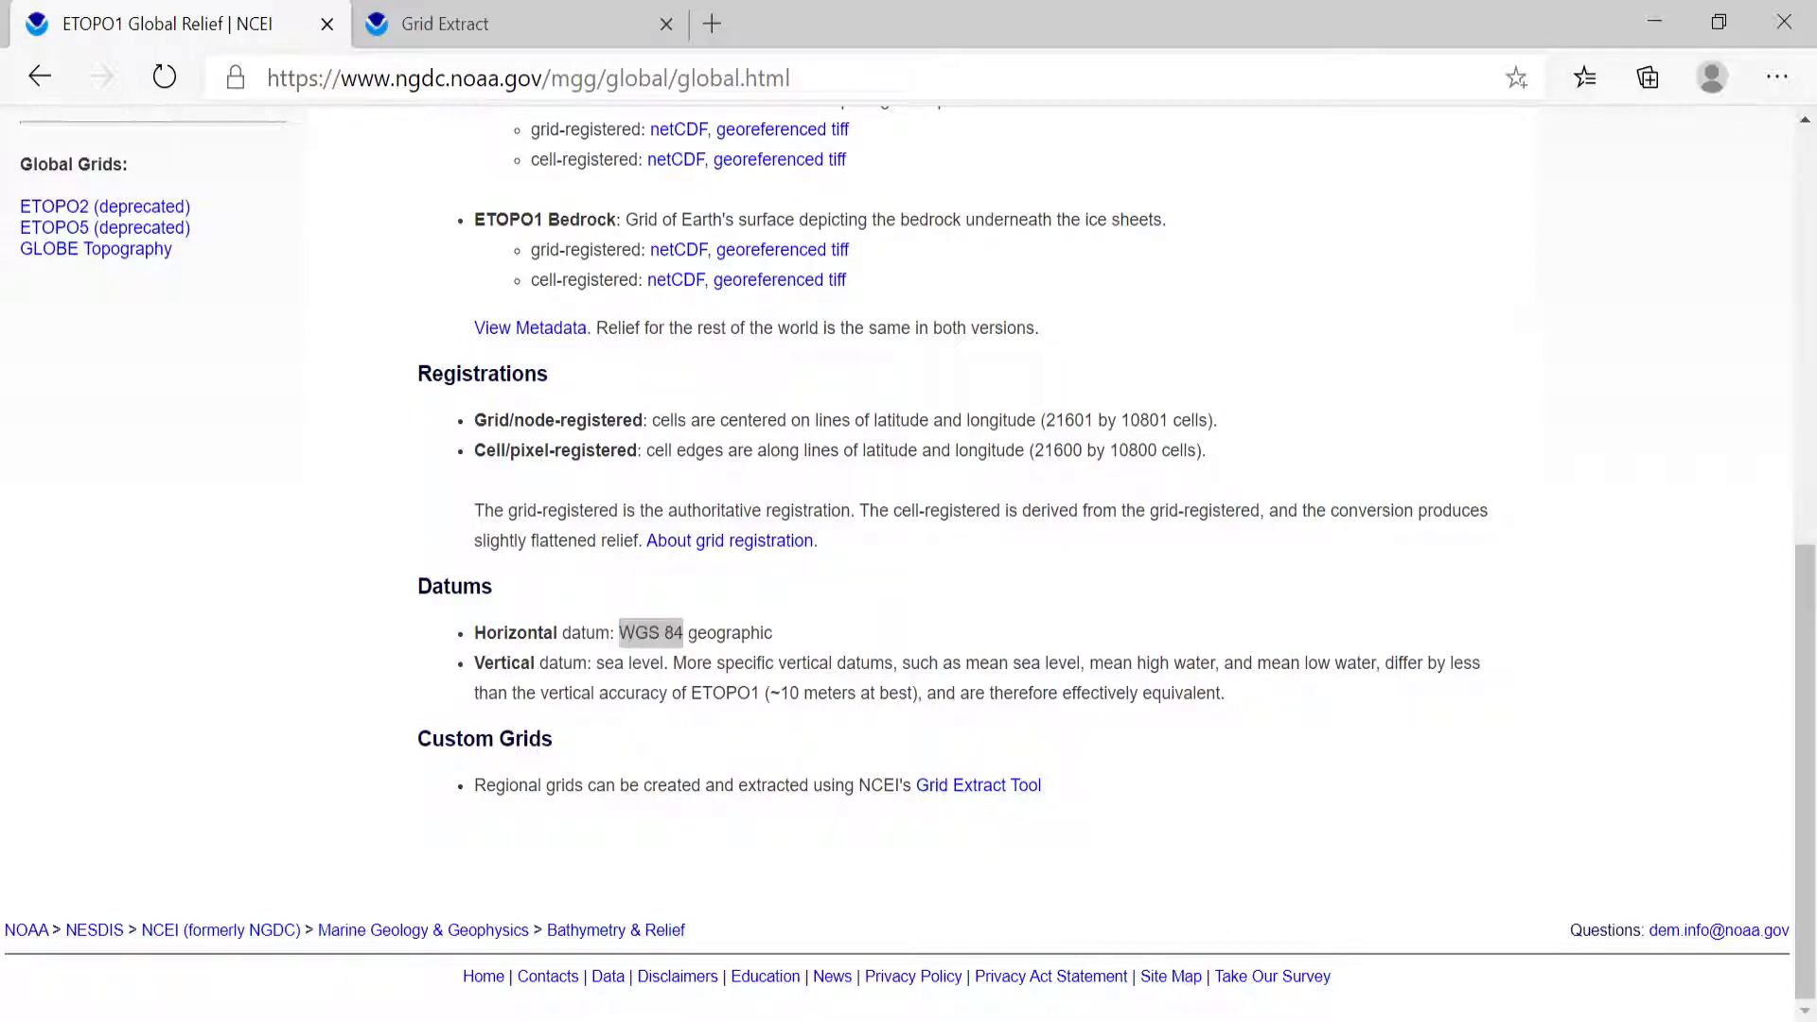
pyautogui.click(942, 254)
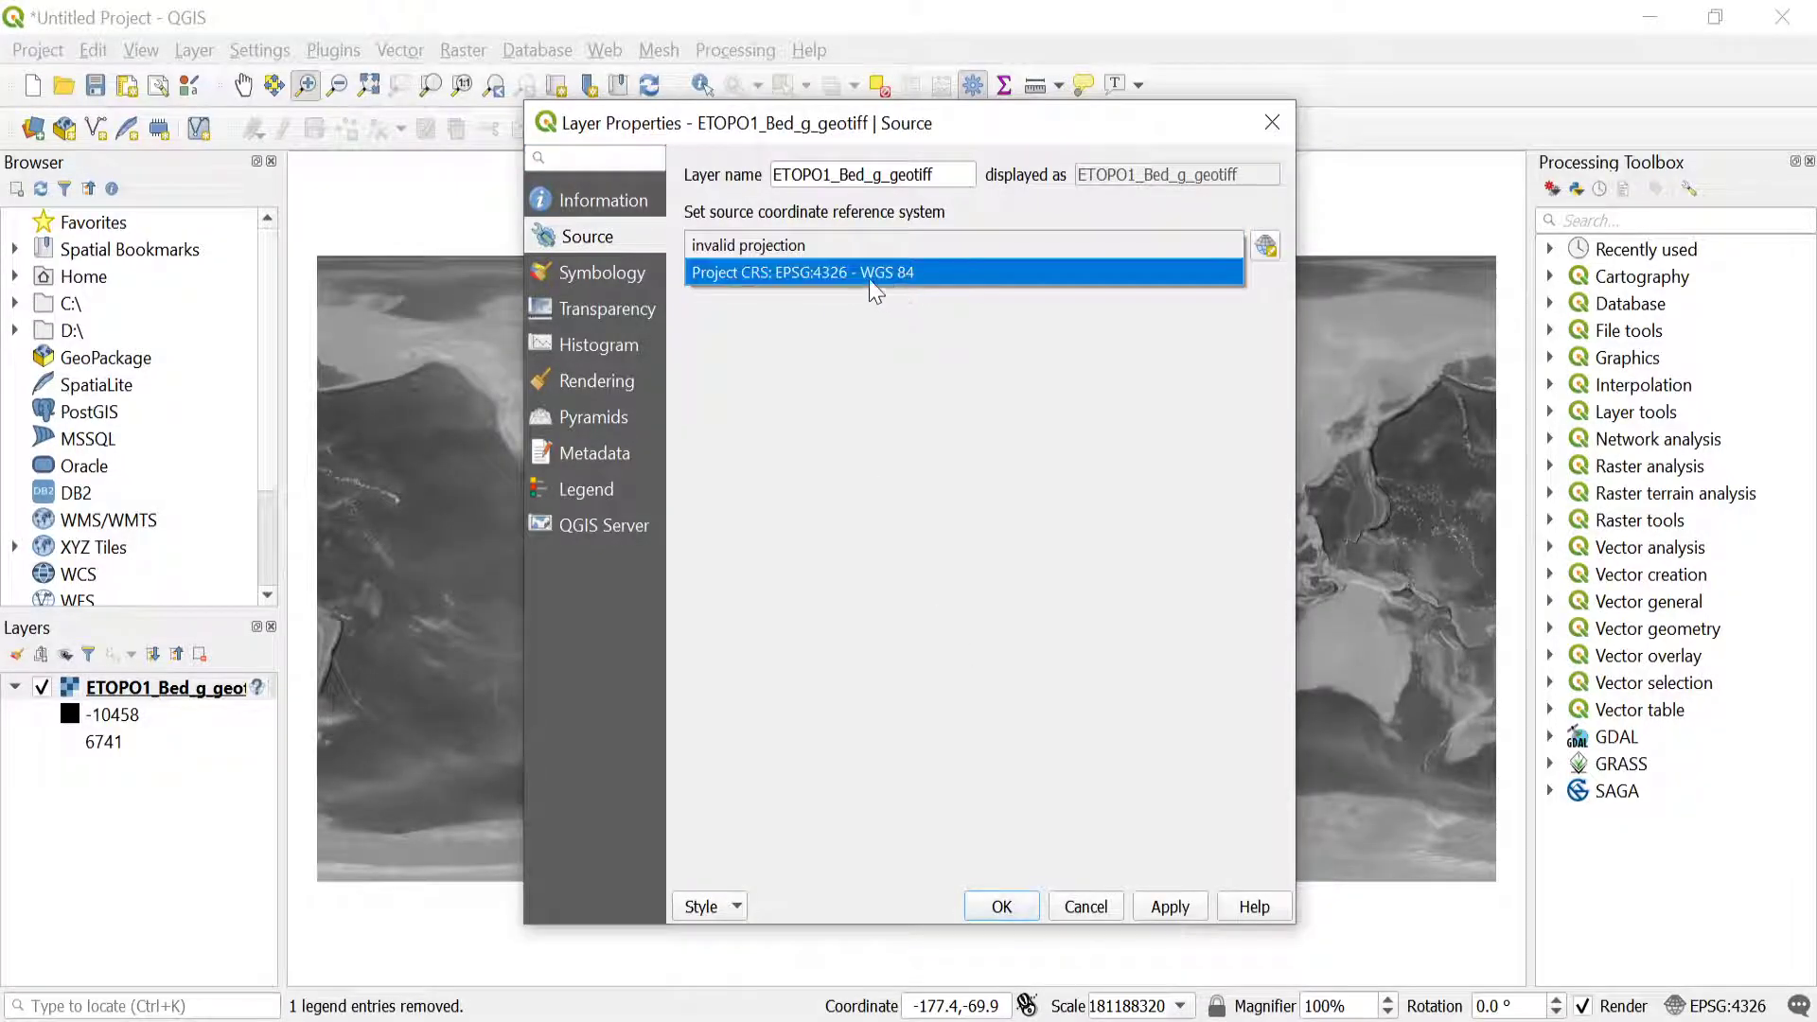
pyautogui.click(913, 273)
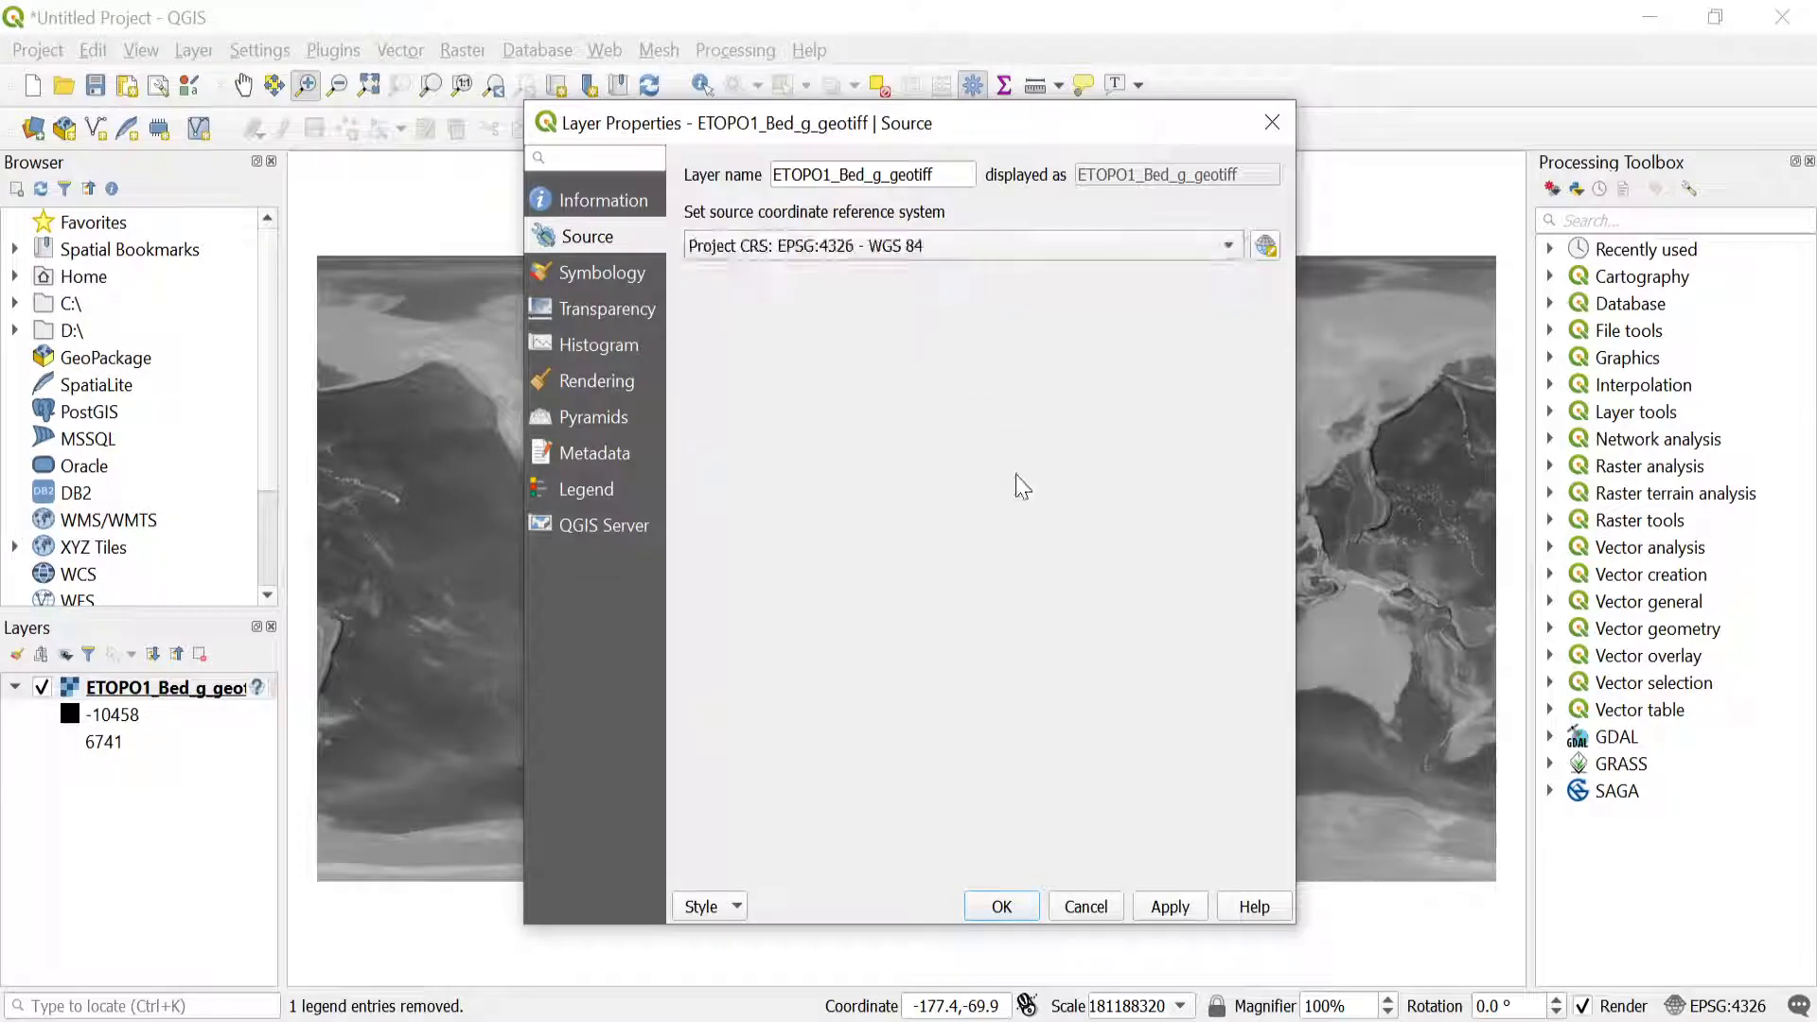
pyautogui.click(997, 906)
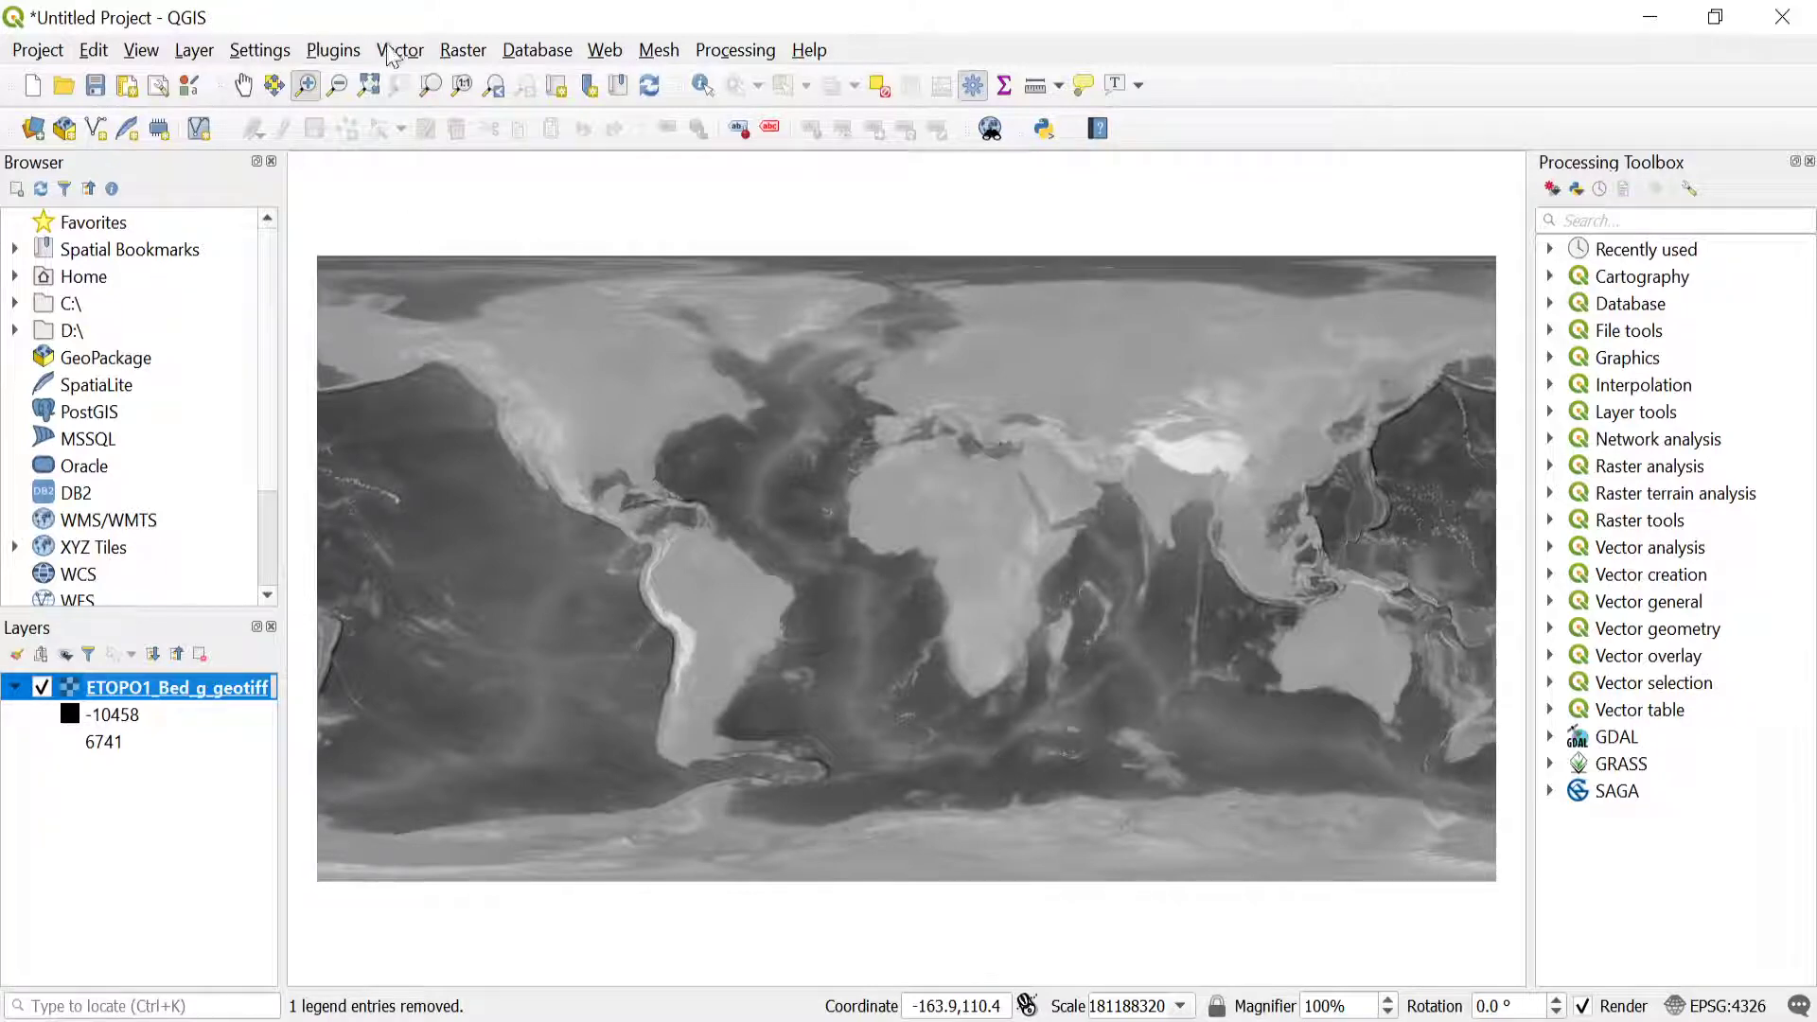
# Clip the ETOPO1_Bed_g_geotiff raster by the extent -100, -80, 16, 32, saving the output to a temporary file.
pyautogui.click(456, 58)
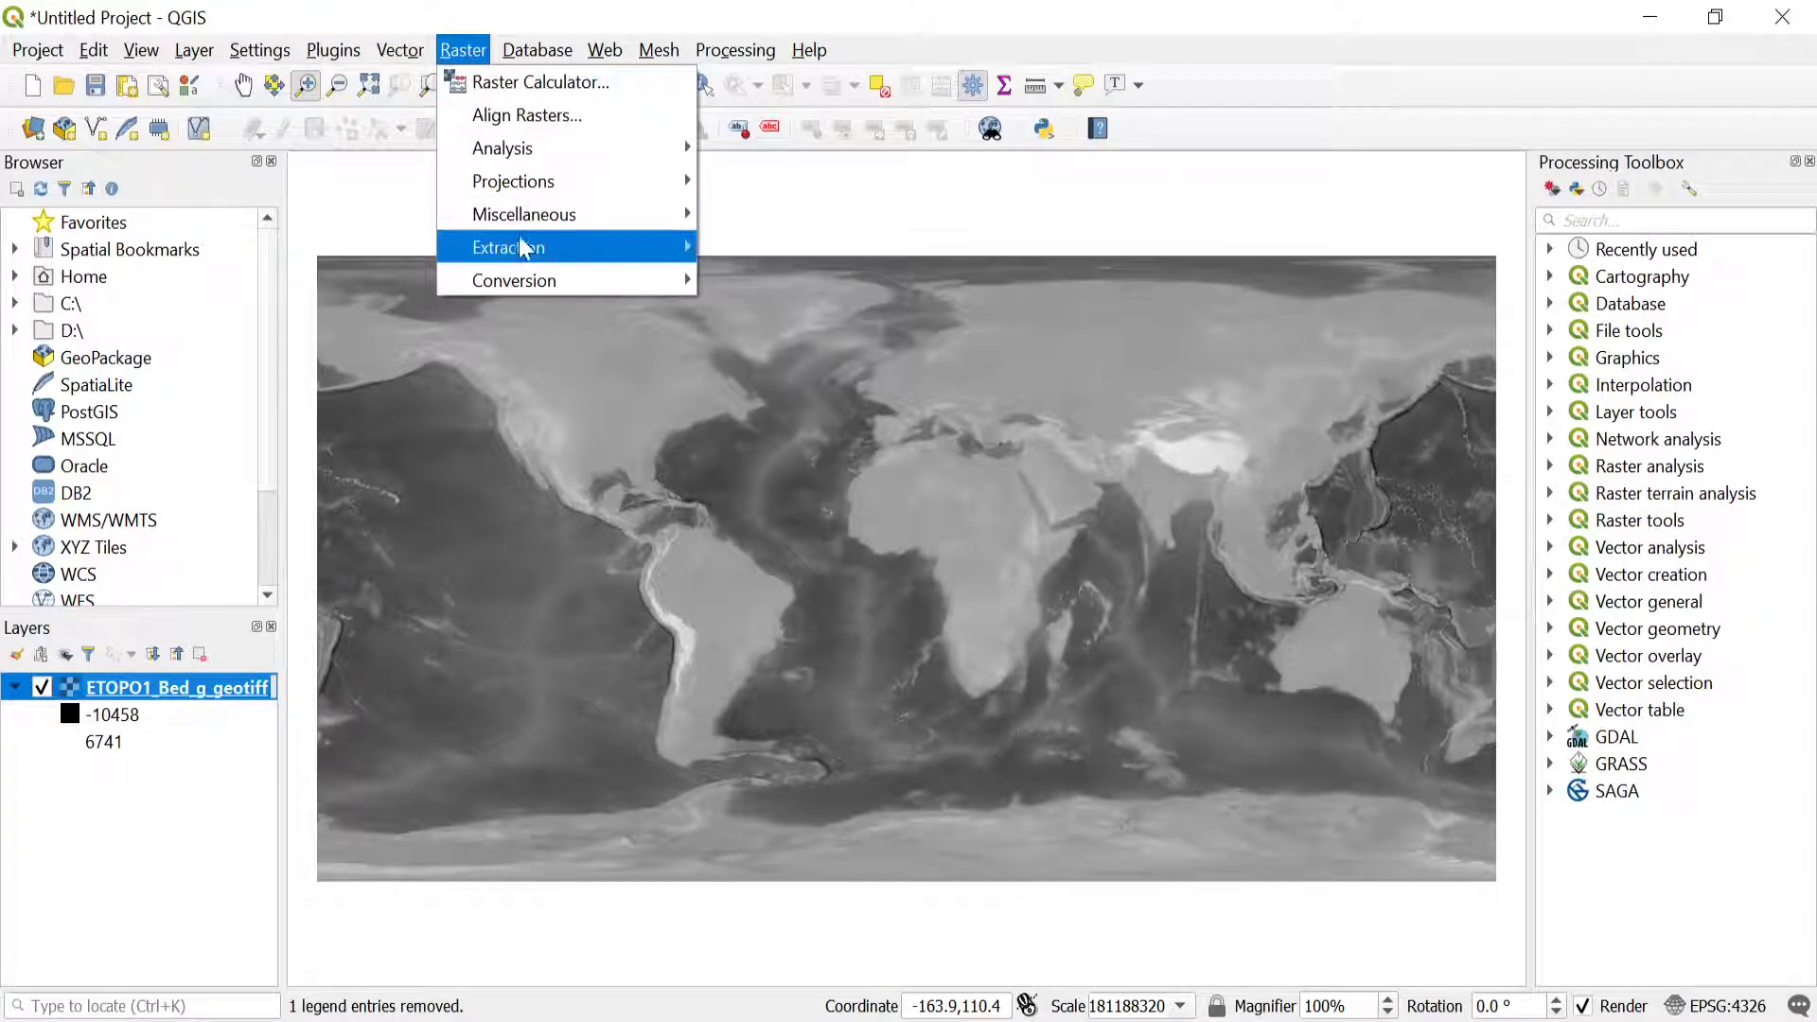
pyautogui.moveTo(527, 251)
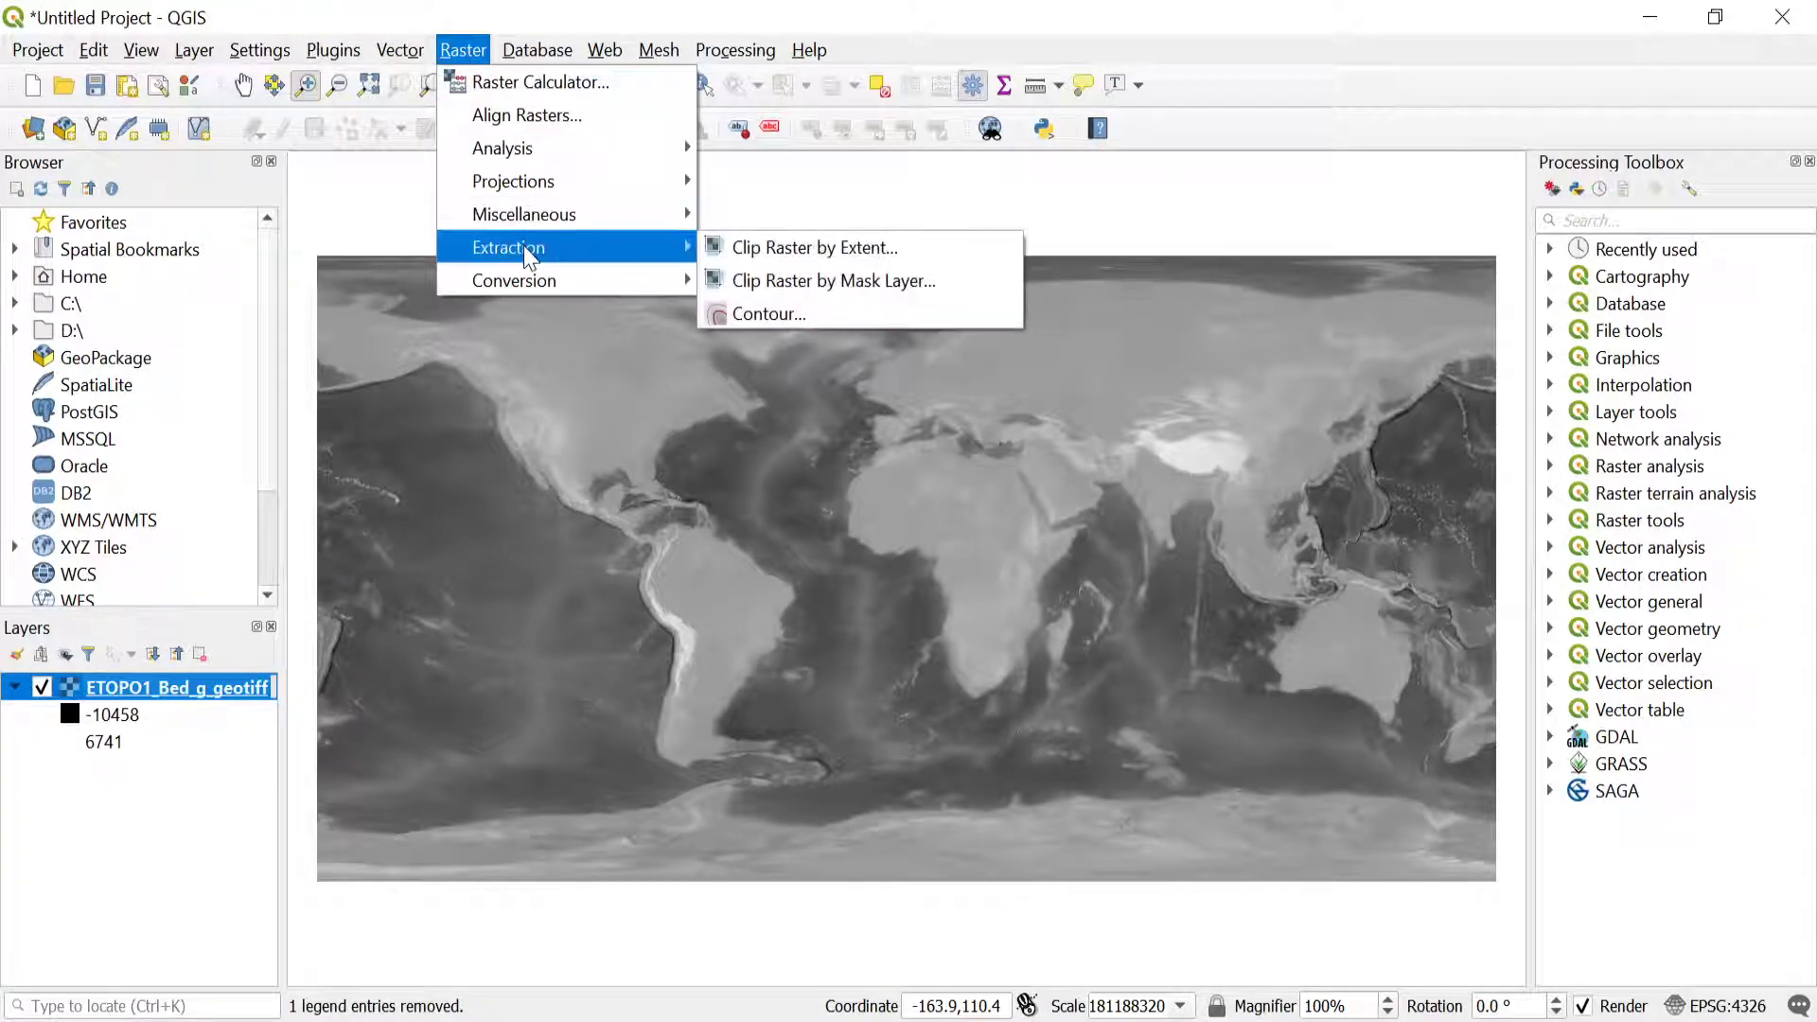
pyautogui.click(771, 263)
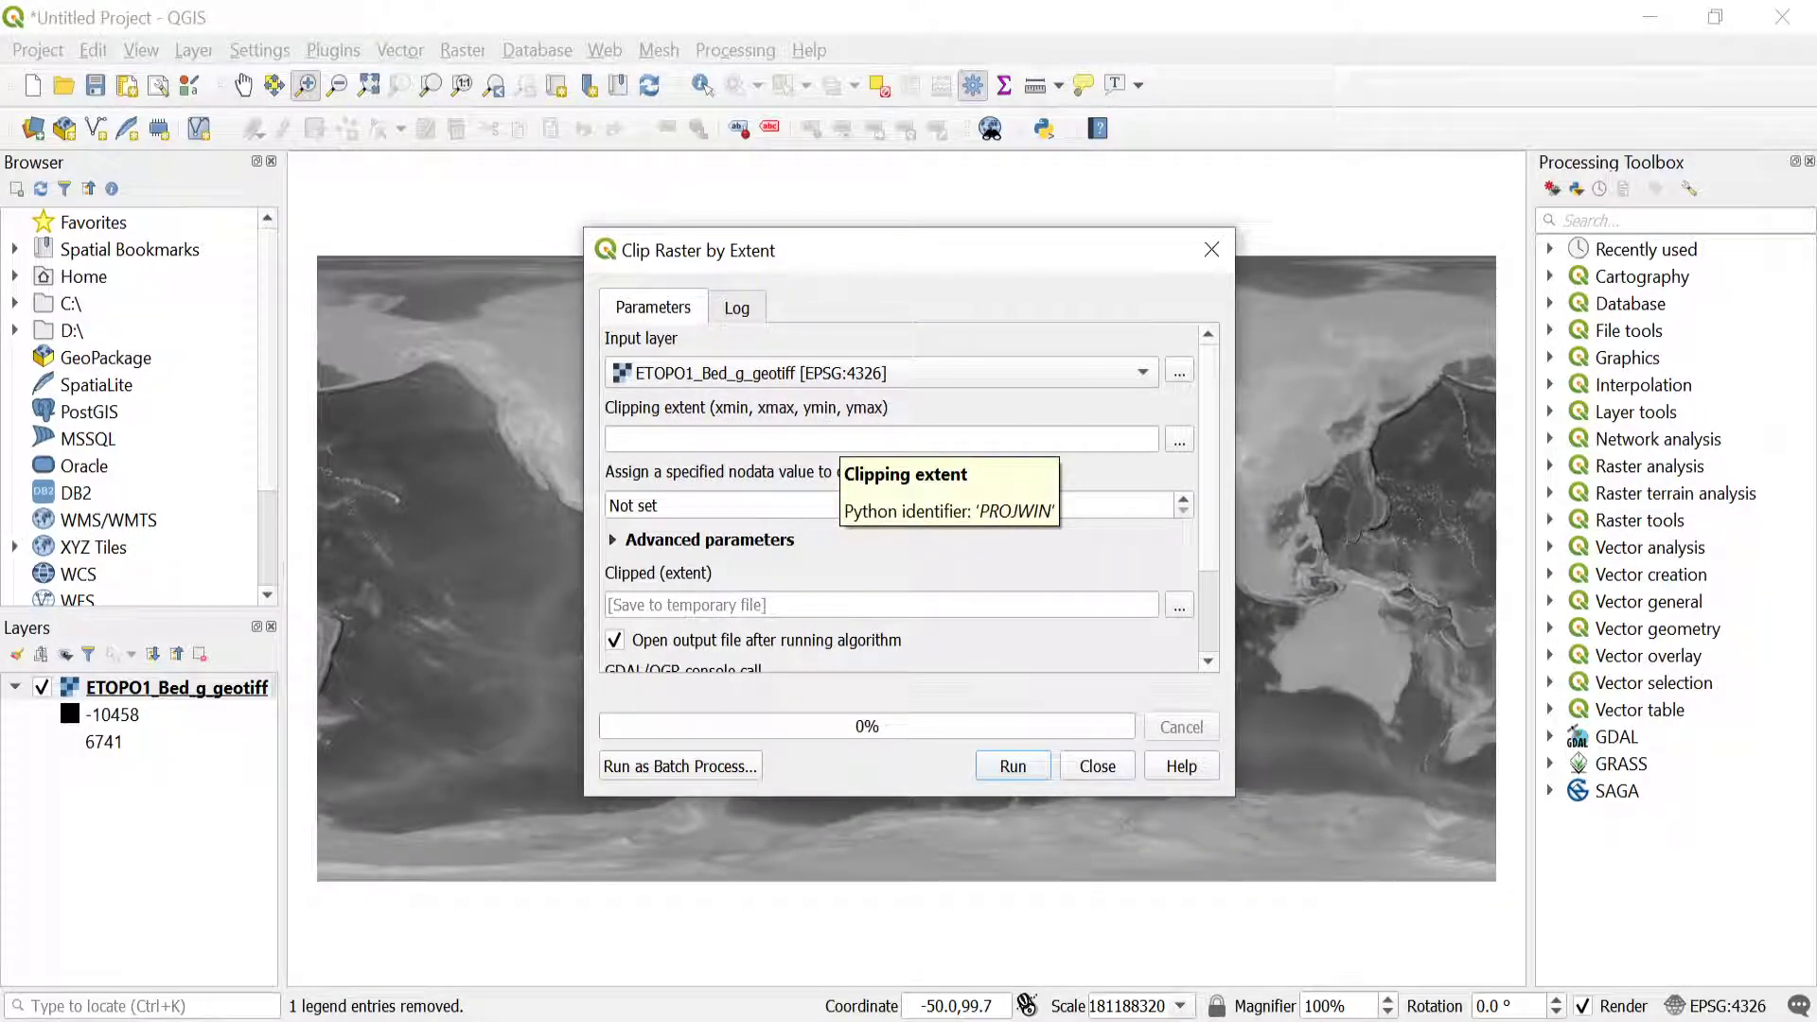
pyautogui.click(918, 439)
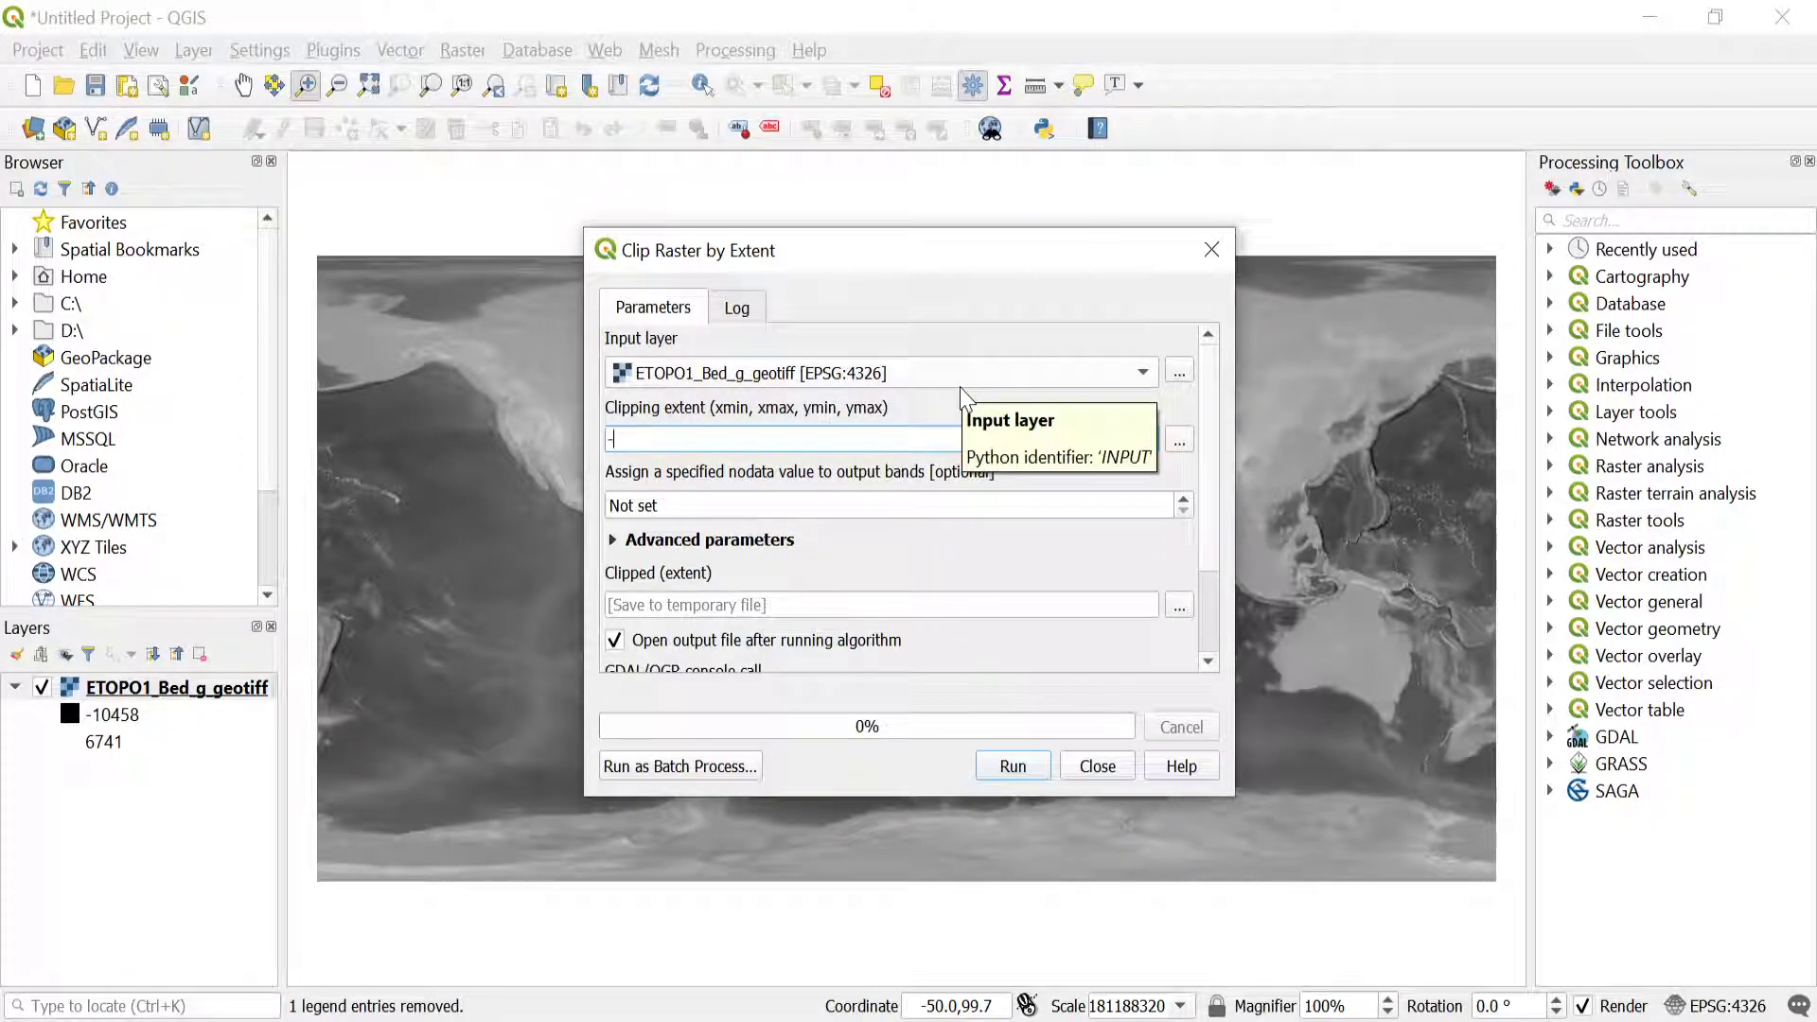
pyautogui.write('100, -80')
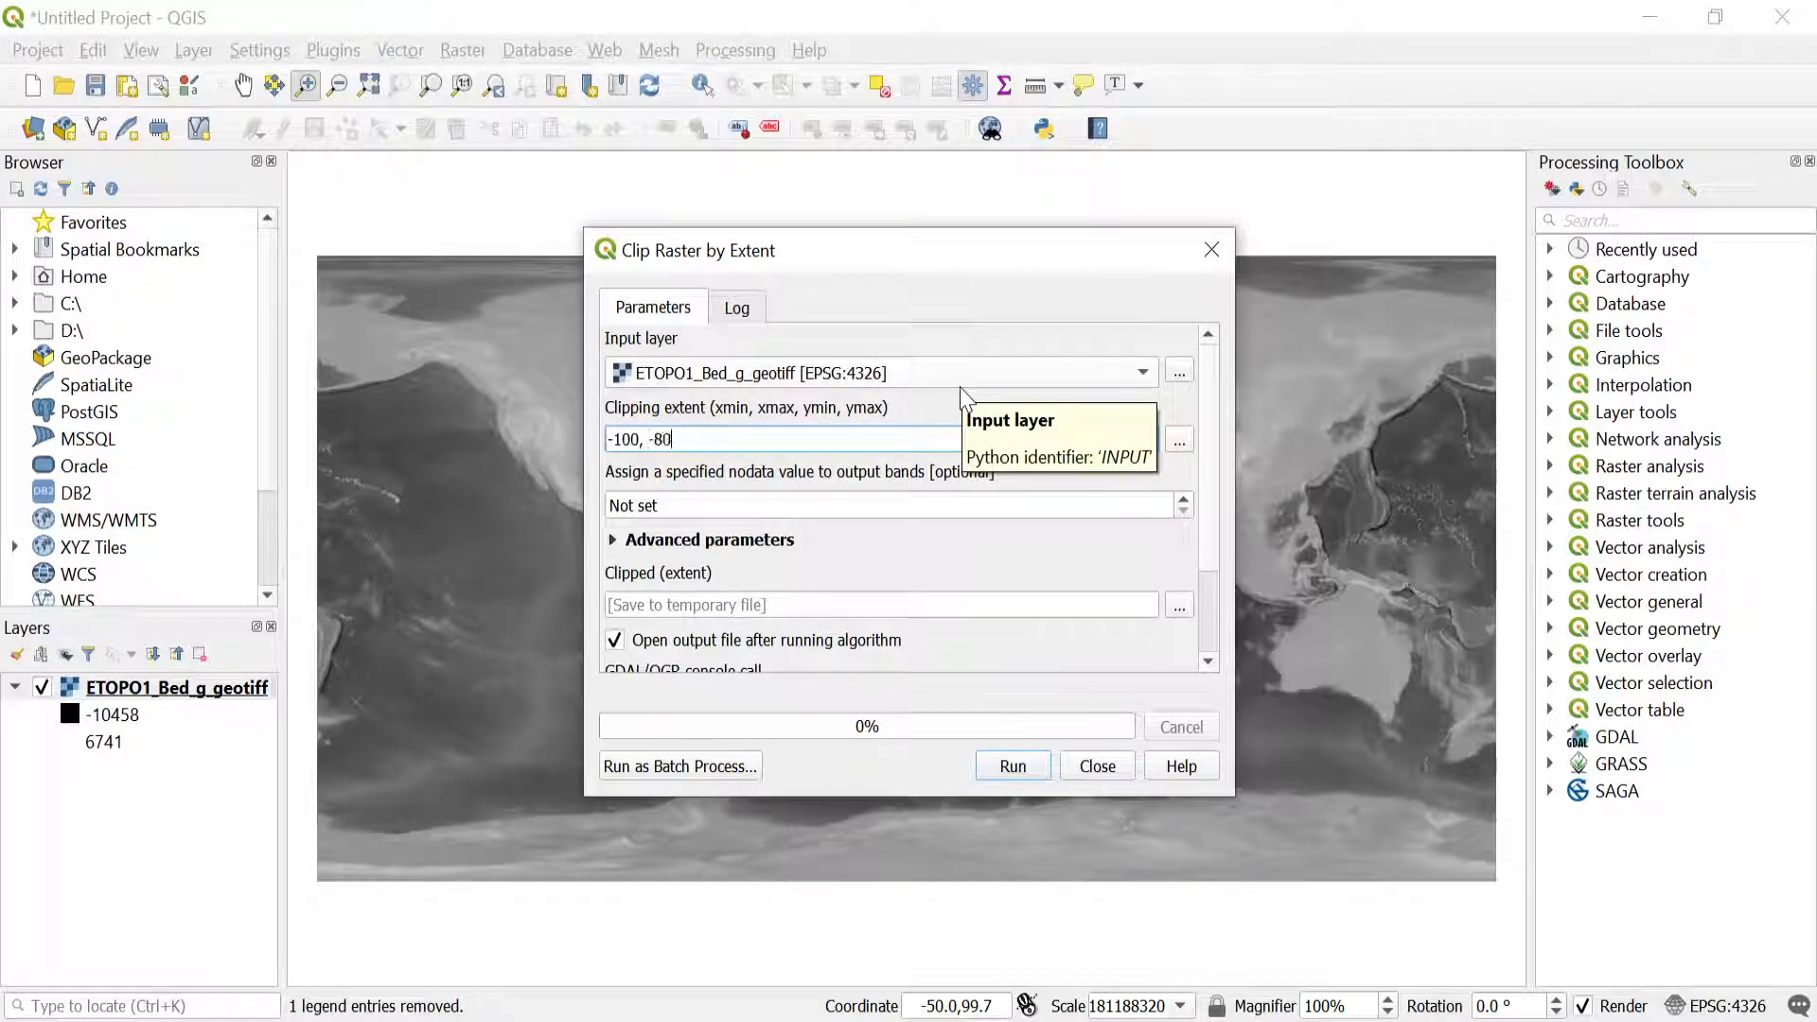
pyautogui.write(', 16, ')
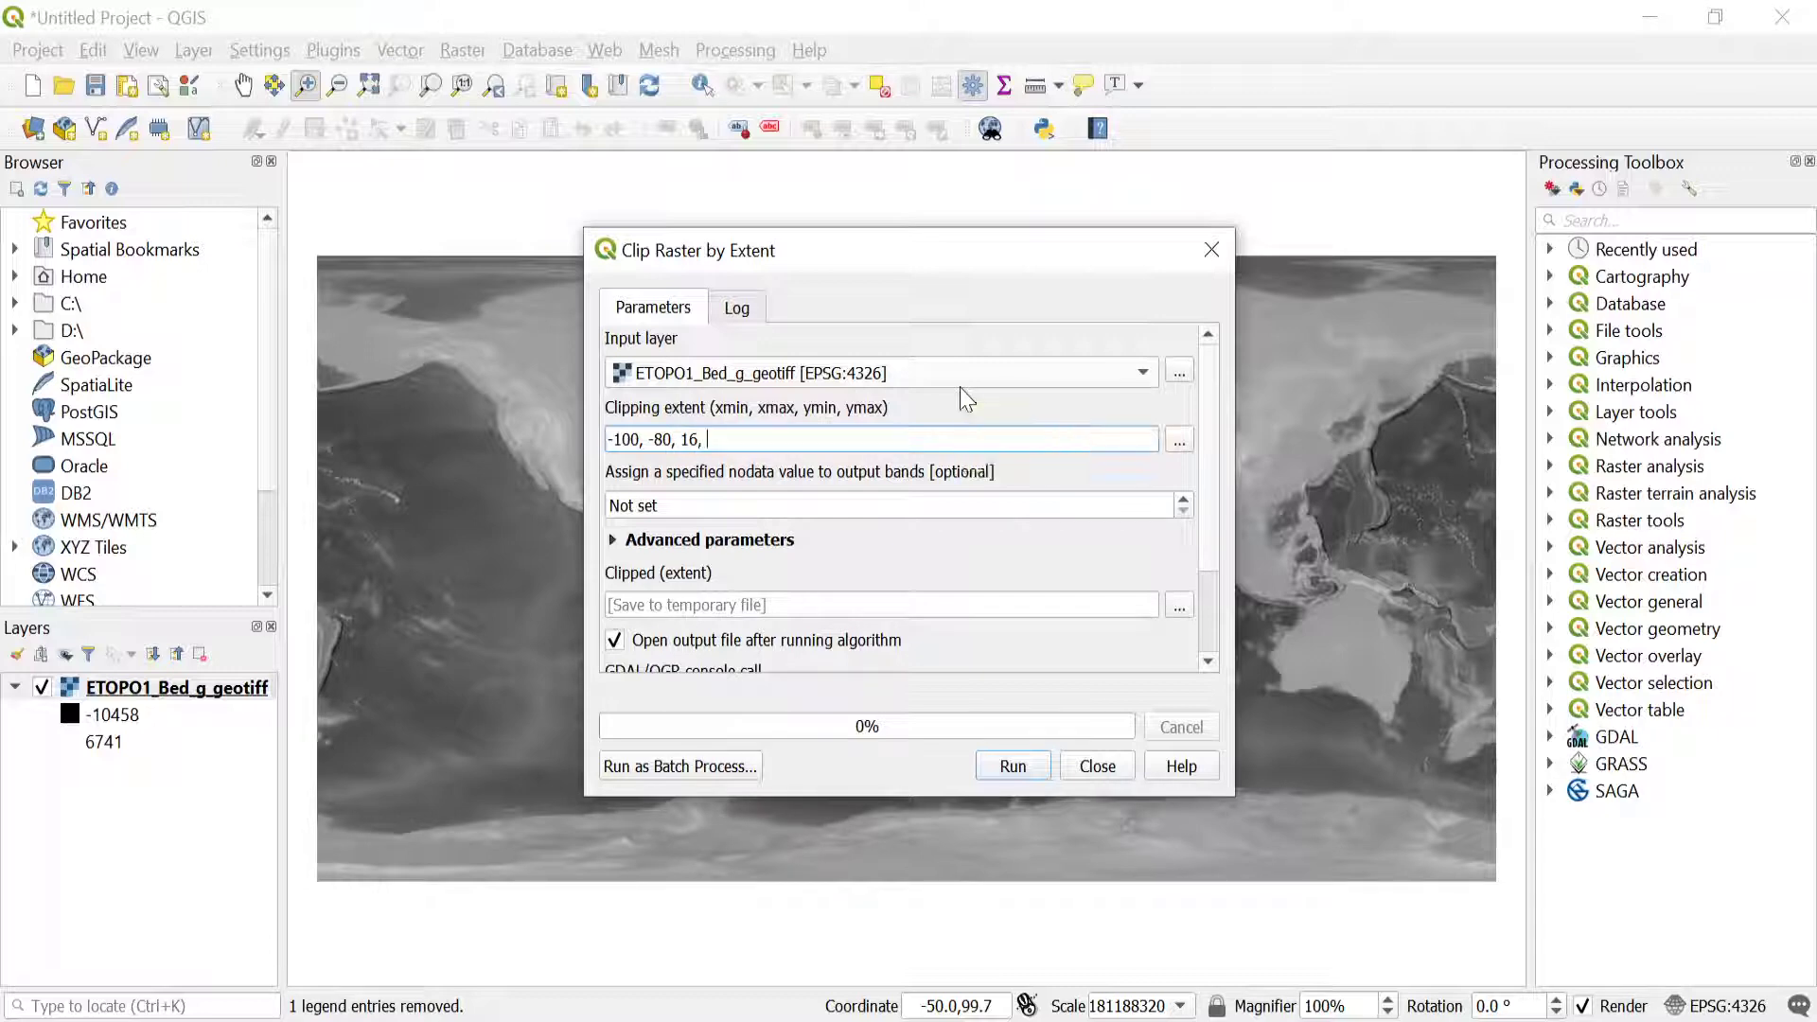
pyautogui.write('32')
pyautogui.click(1000, 368)
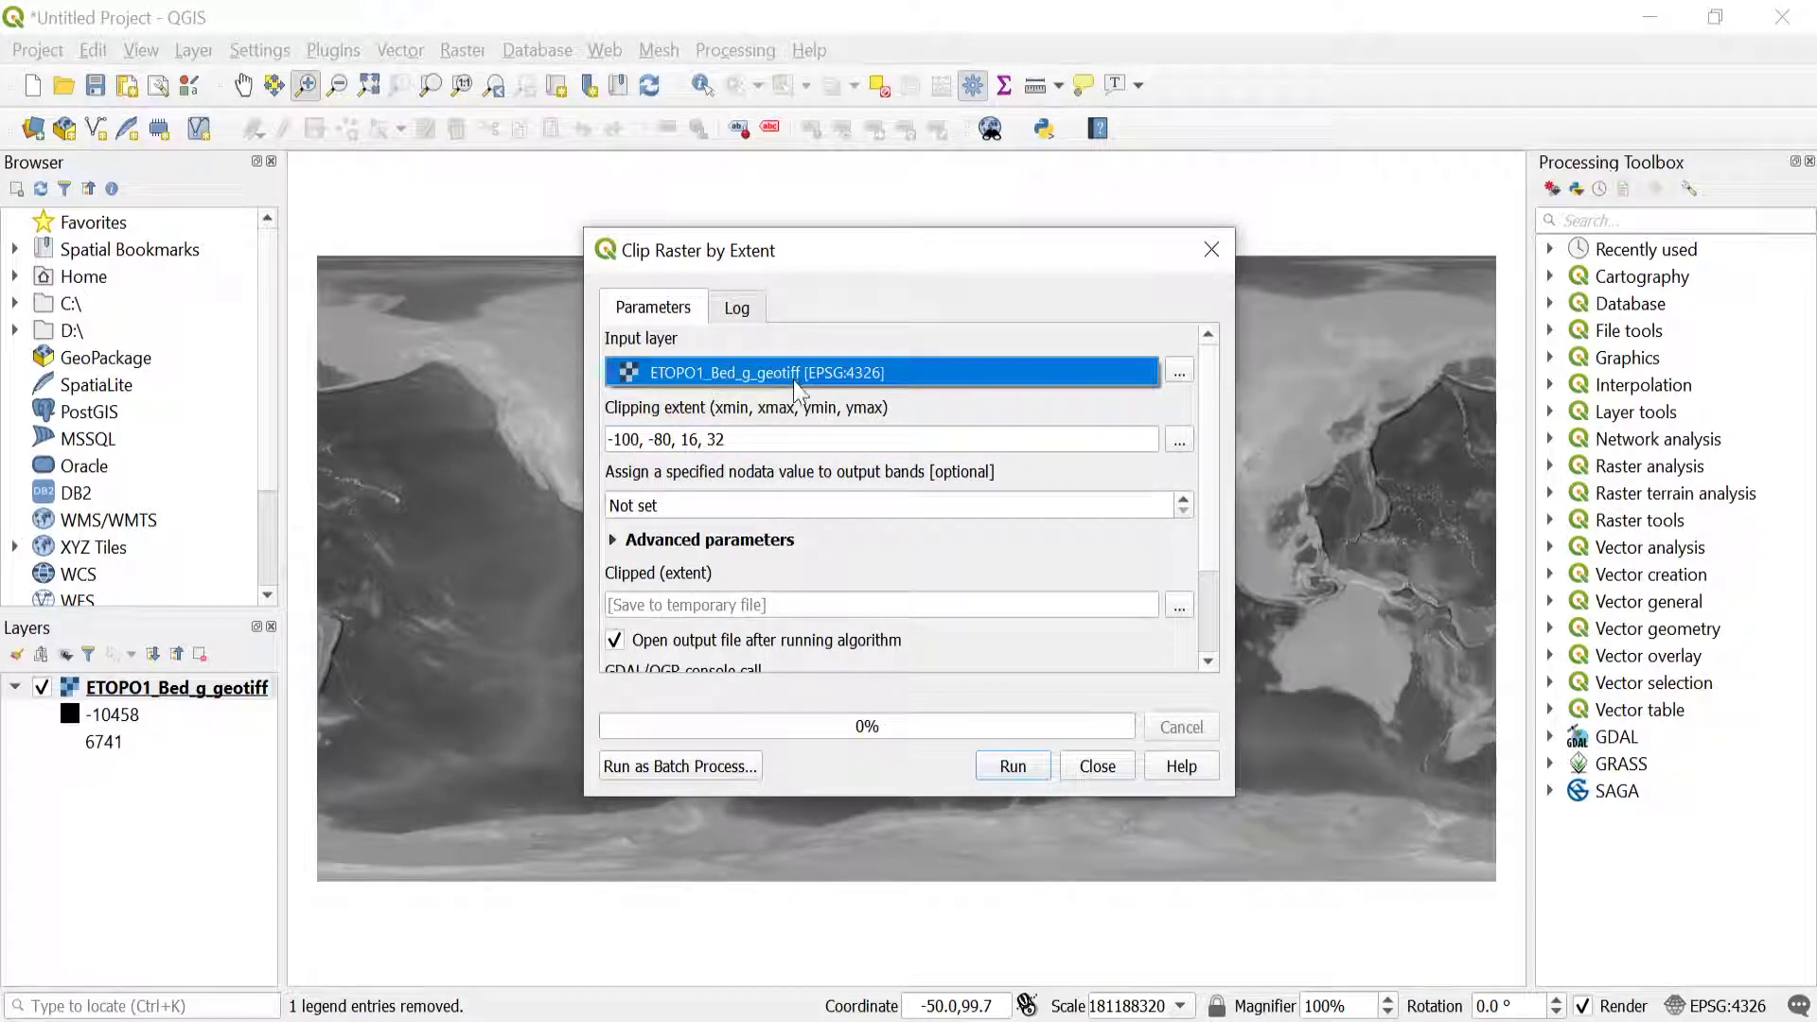
pyautogui.click(1216, 461)
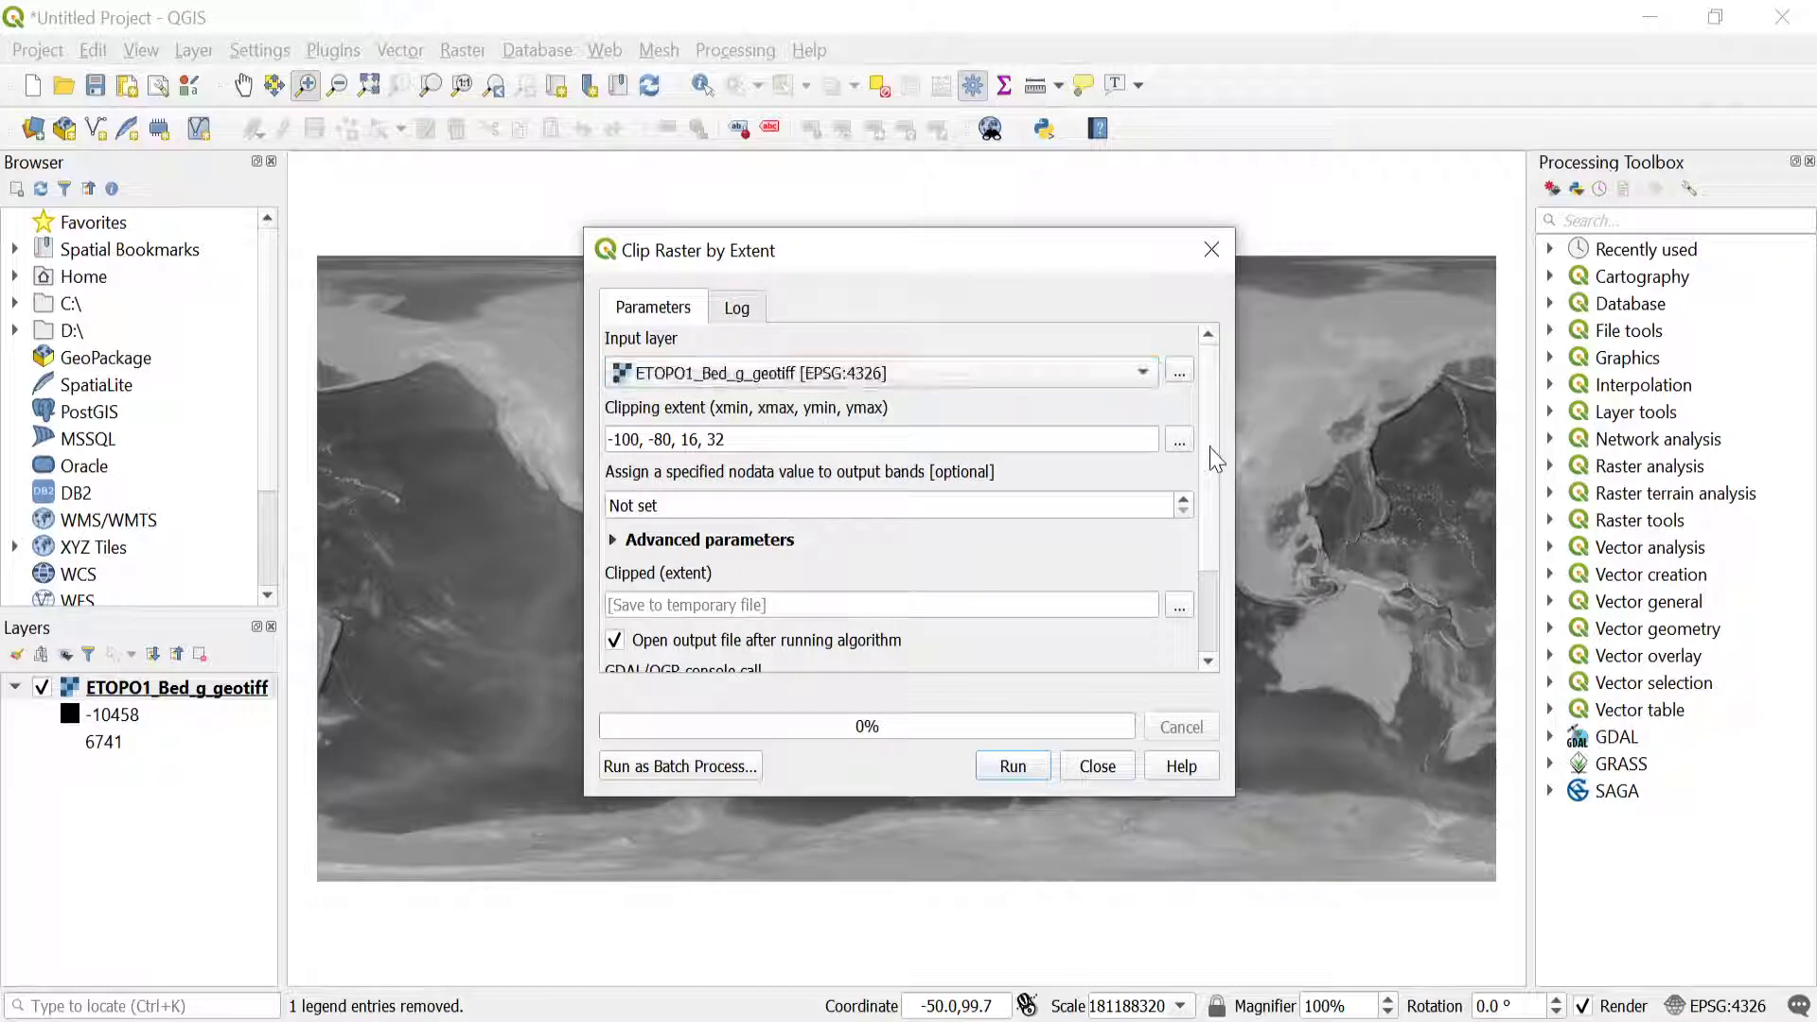
pyautogui.scroll(-2, 1221, 492)
pyautogui.scroll(-1, 1224, 539)
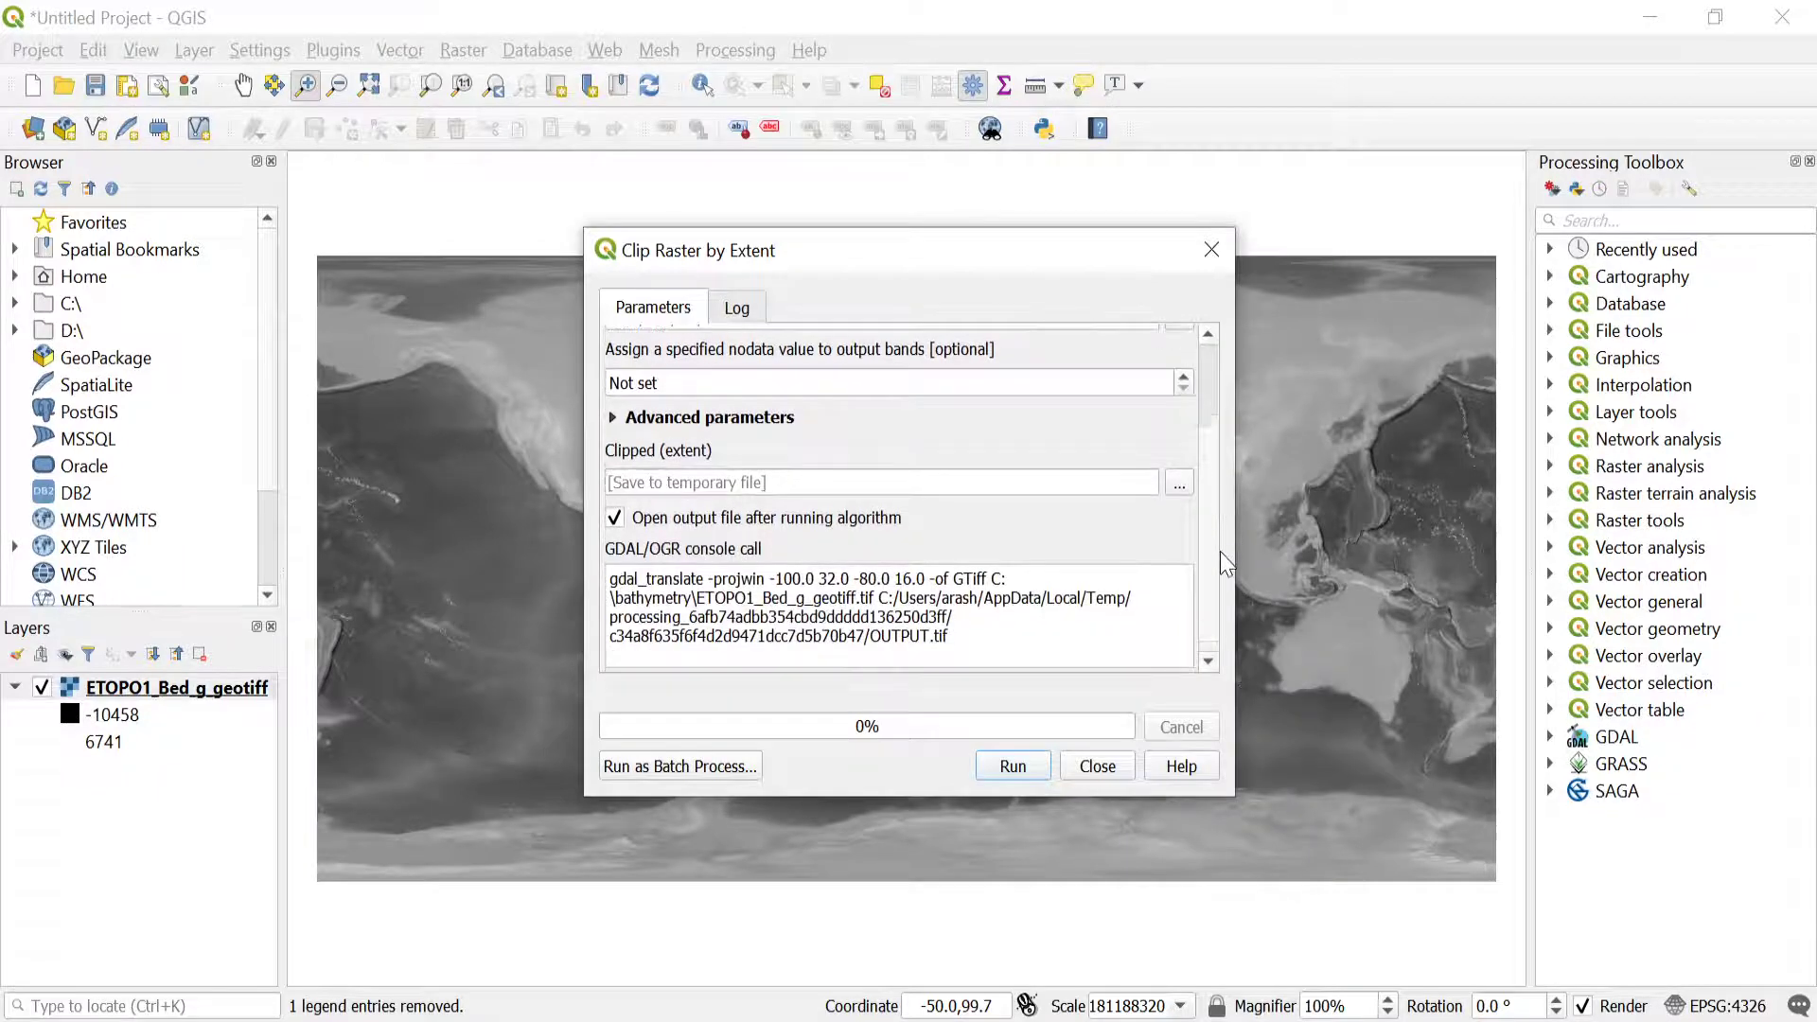
pyautogui.click(1013, 767)
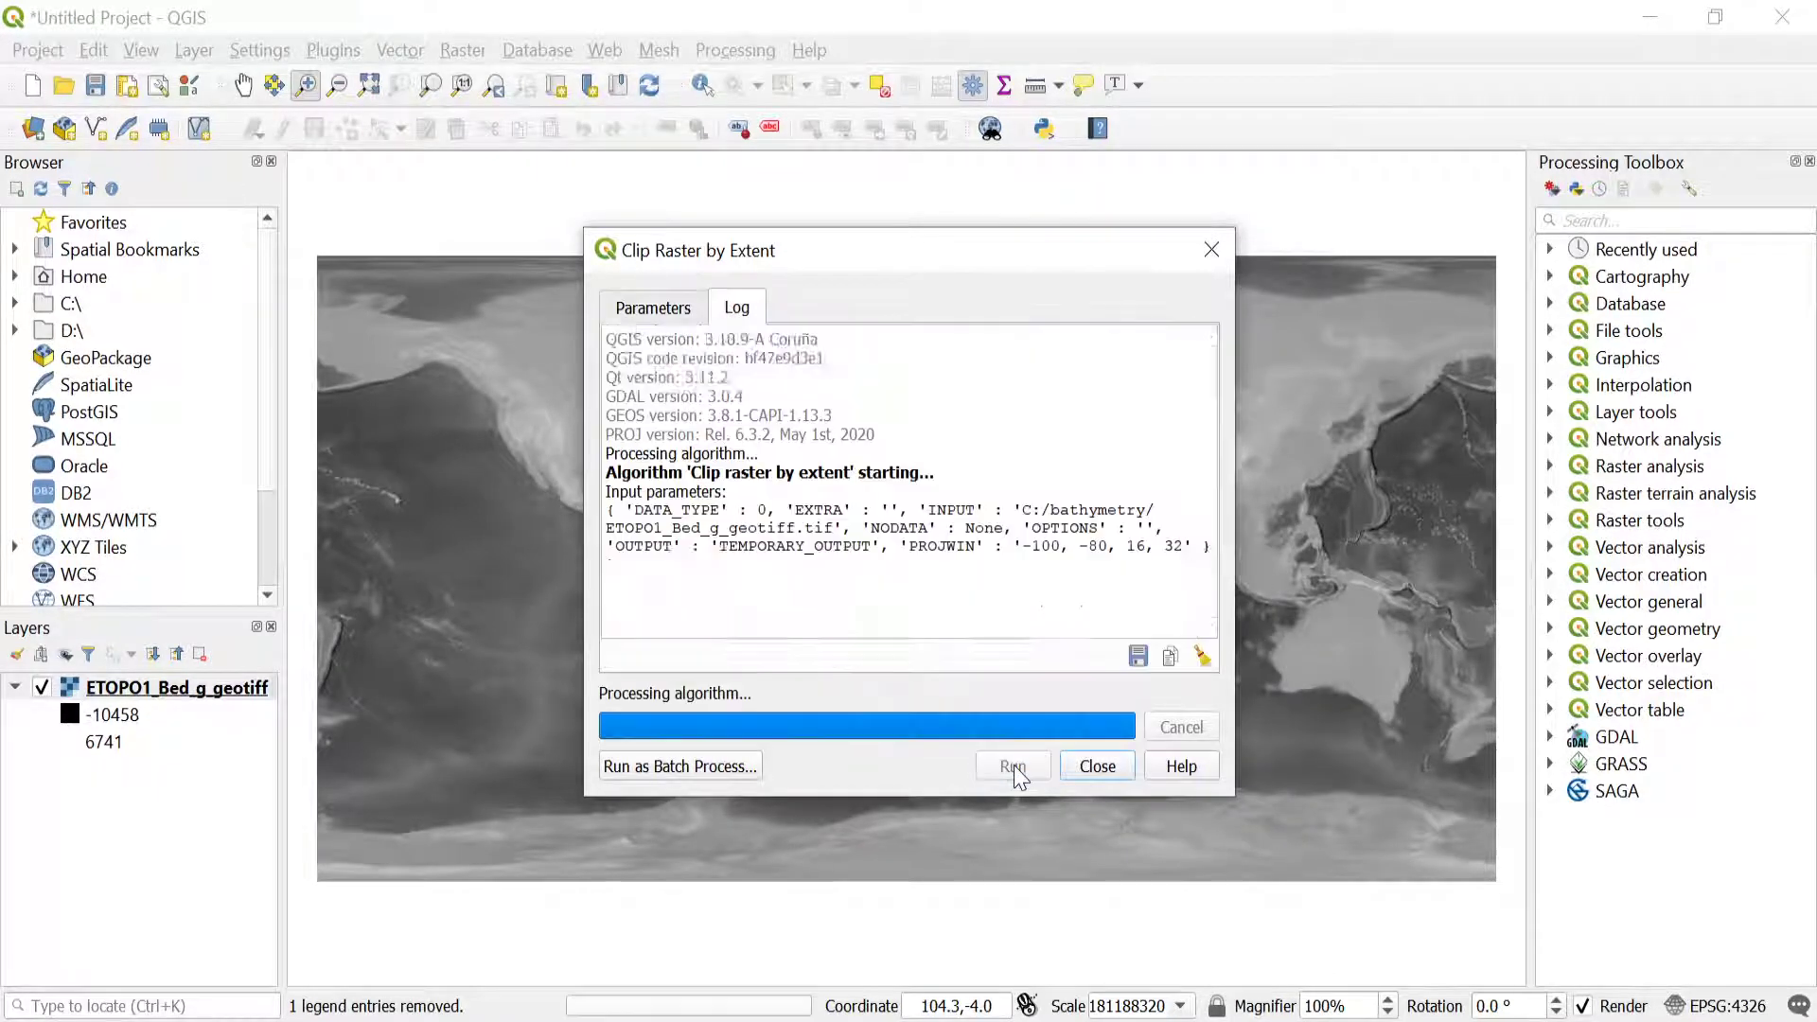
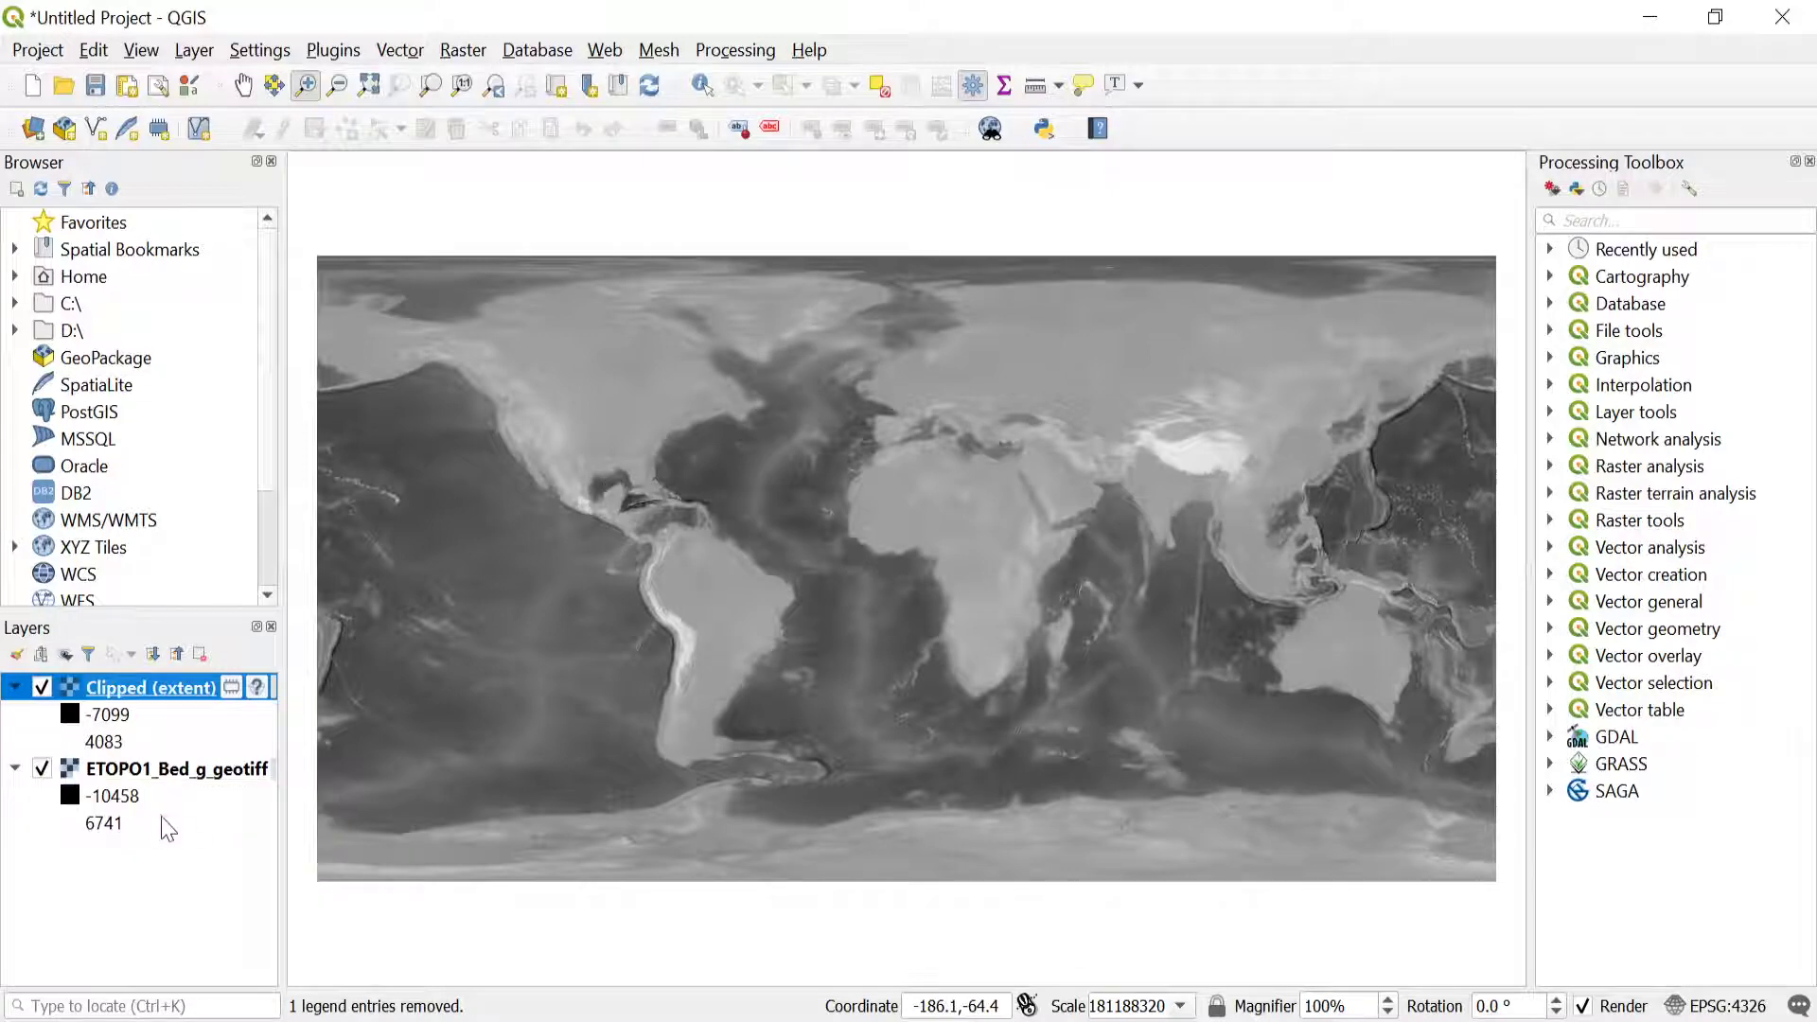
# Hide the ETOPO1_Bed_g_geotiff layer and zoom the map to the full extent of the clipped raster.
pyautogui.click(42, 770)
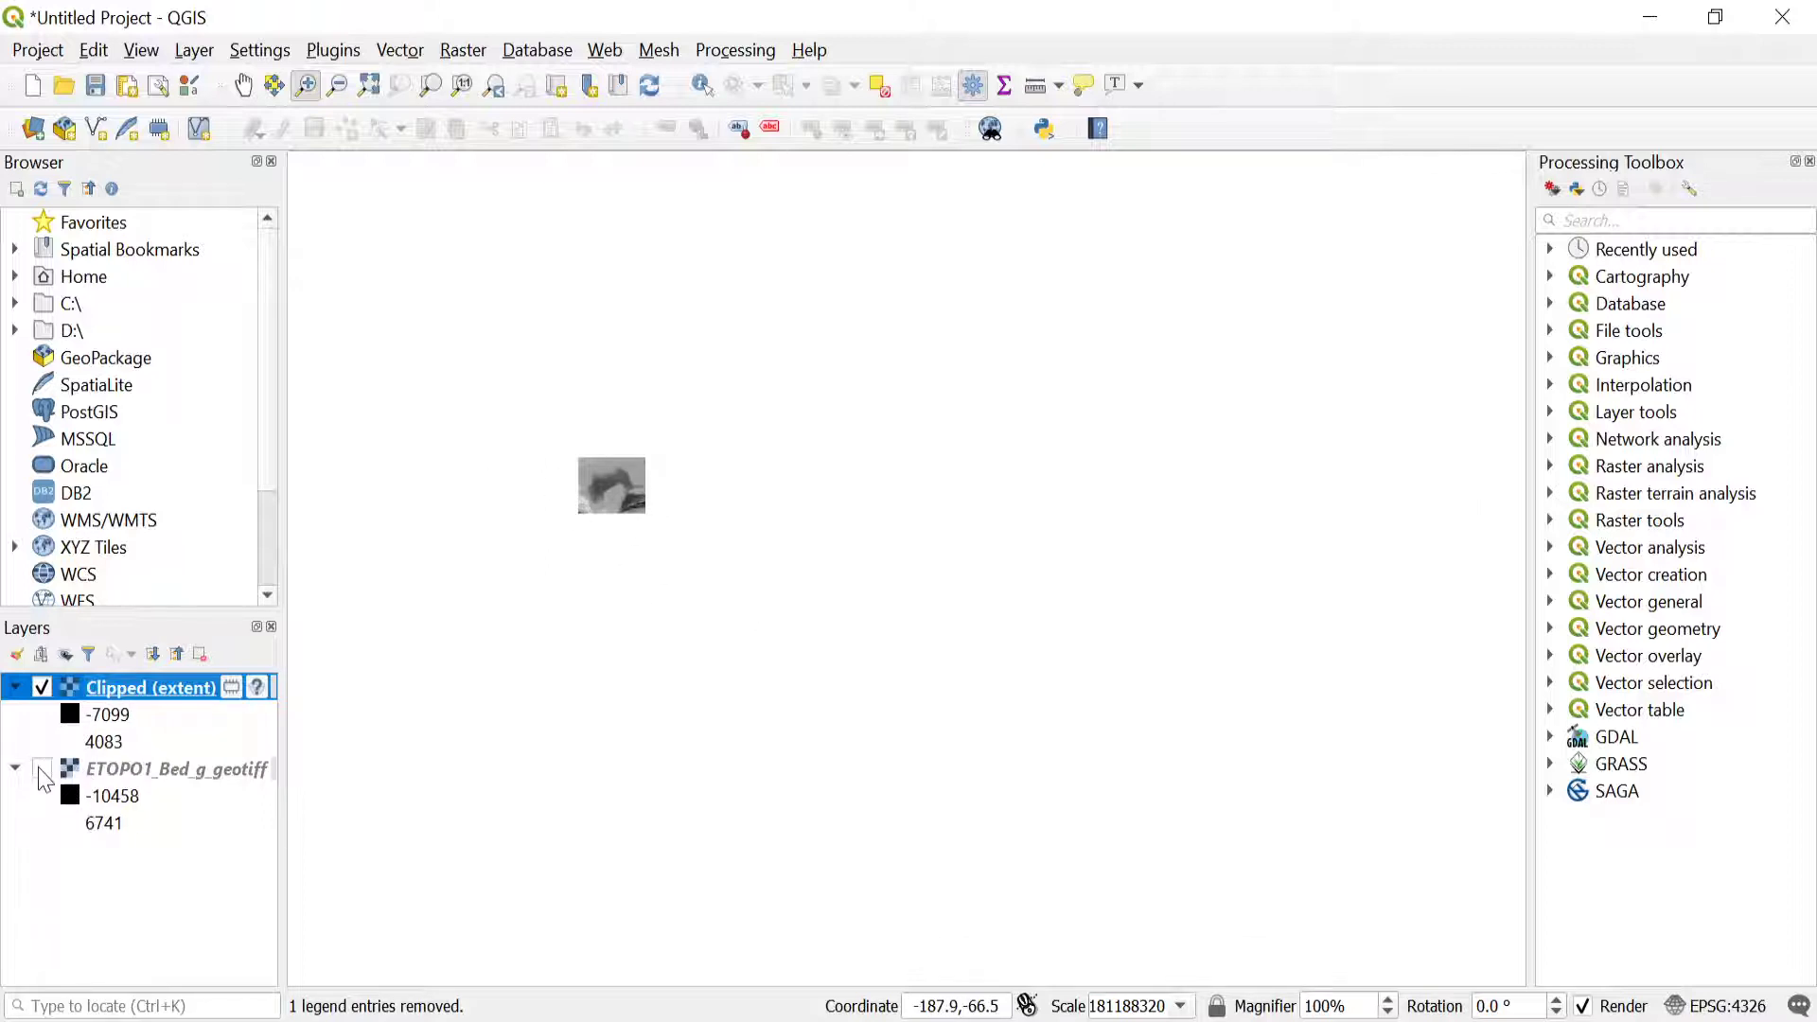
pyautogui.click(42, 769)
pyautogui.click(42, 770)
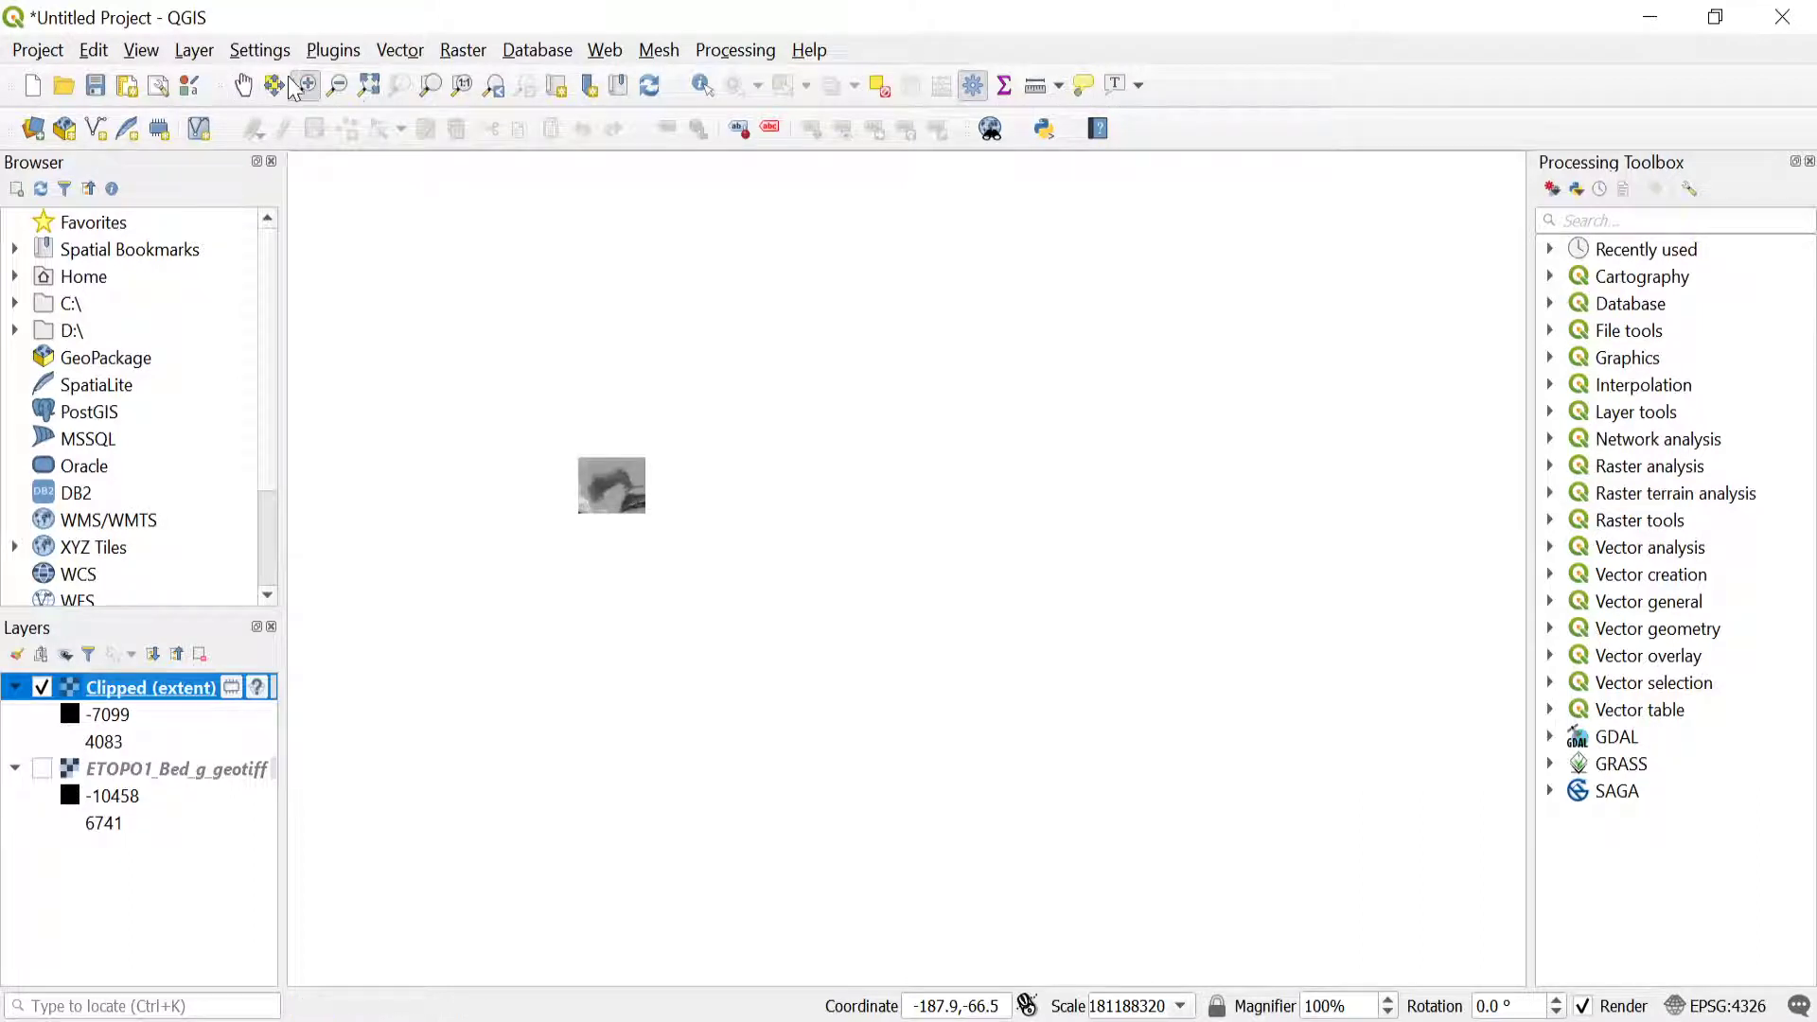
pyautogui.click(371, 89)
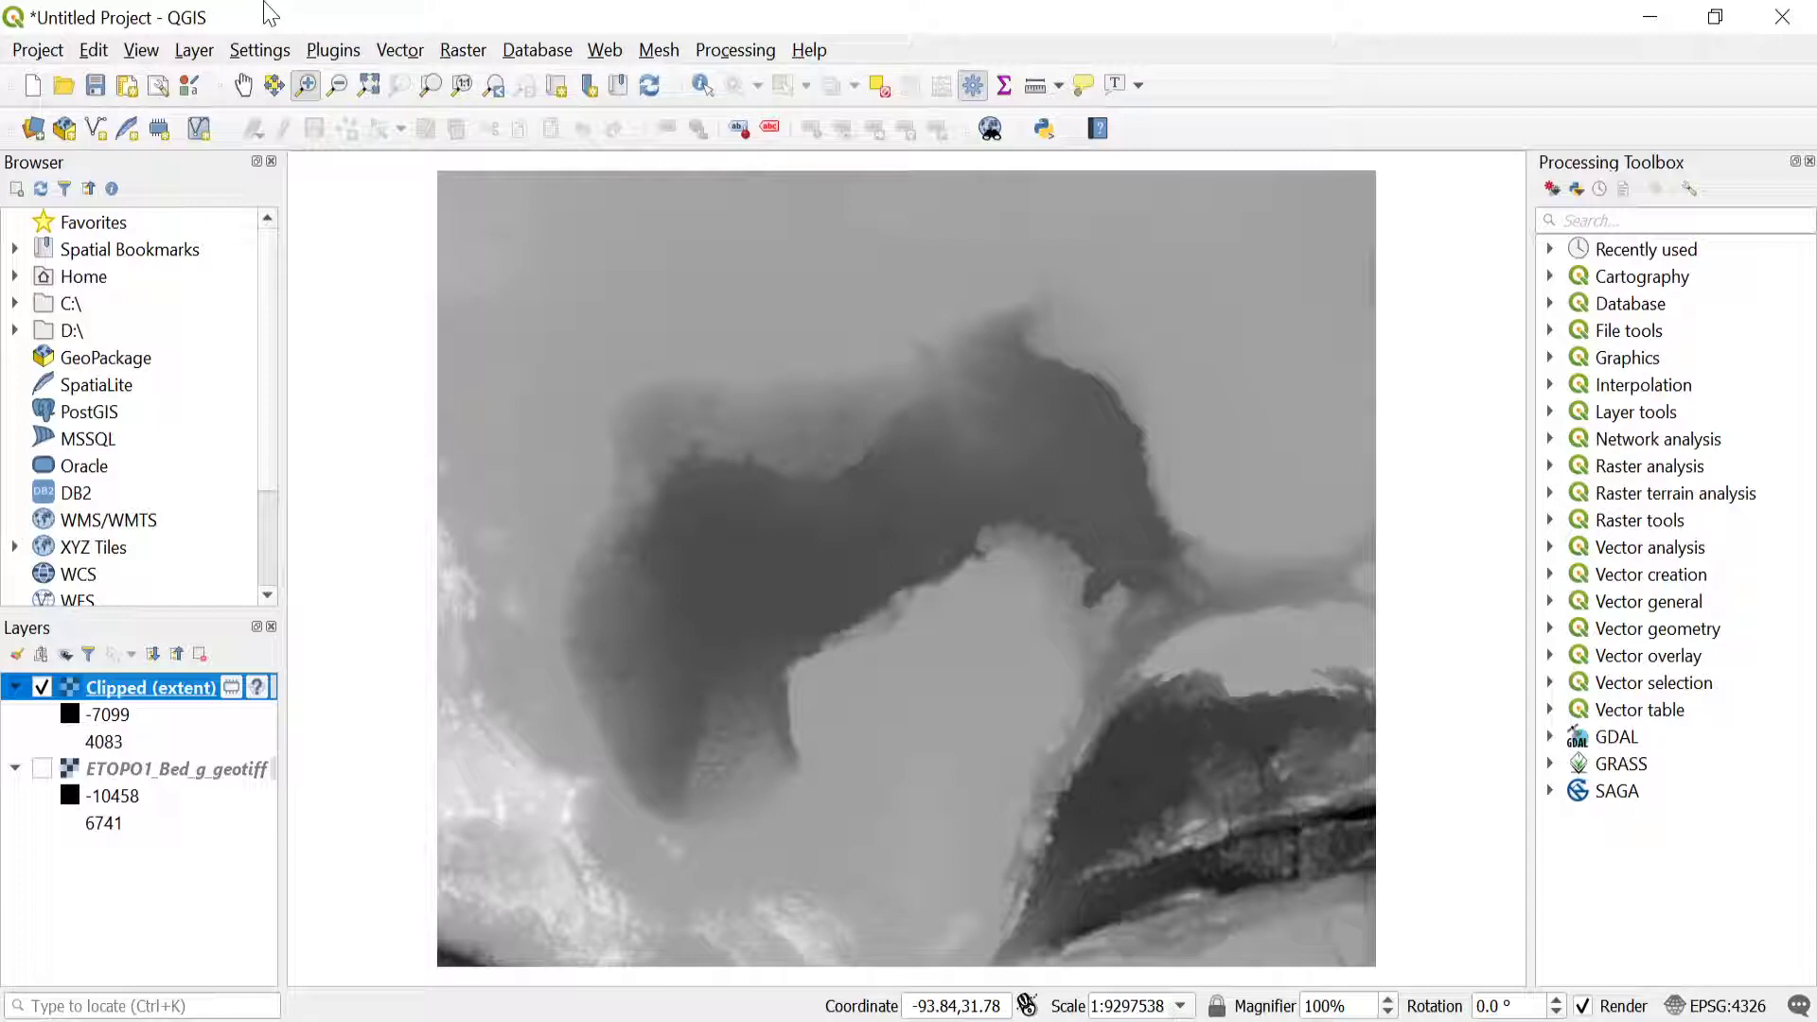
# Set up a Translate (Convert Format) conversion of the Clipped (extent) layer with the output projection overridden to EPSG:4326 - WGS 84.
pyautogui.click(463, 52)
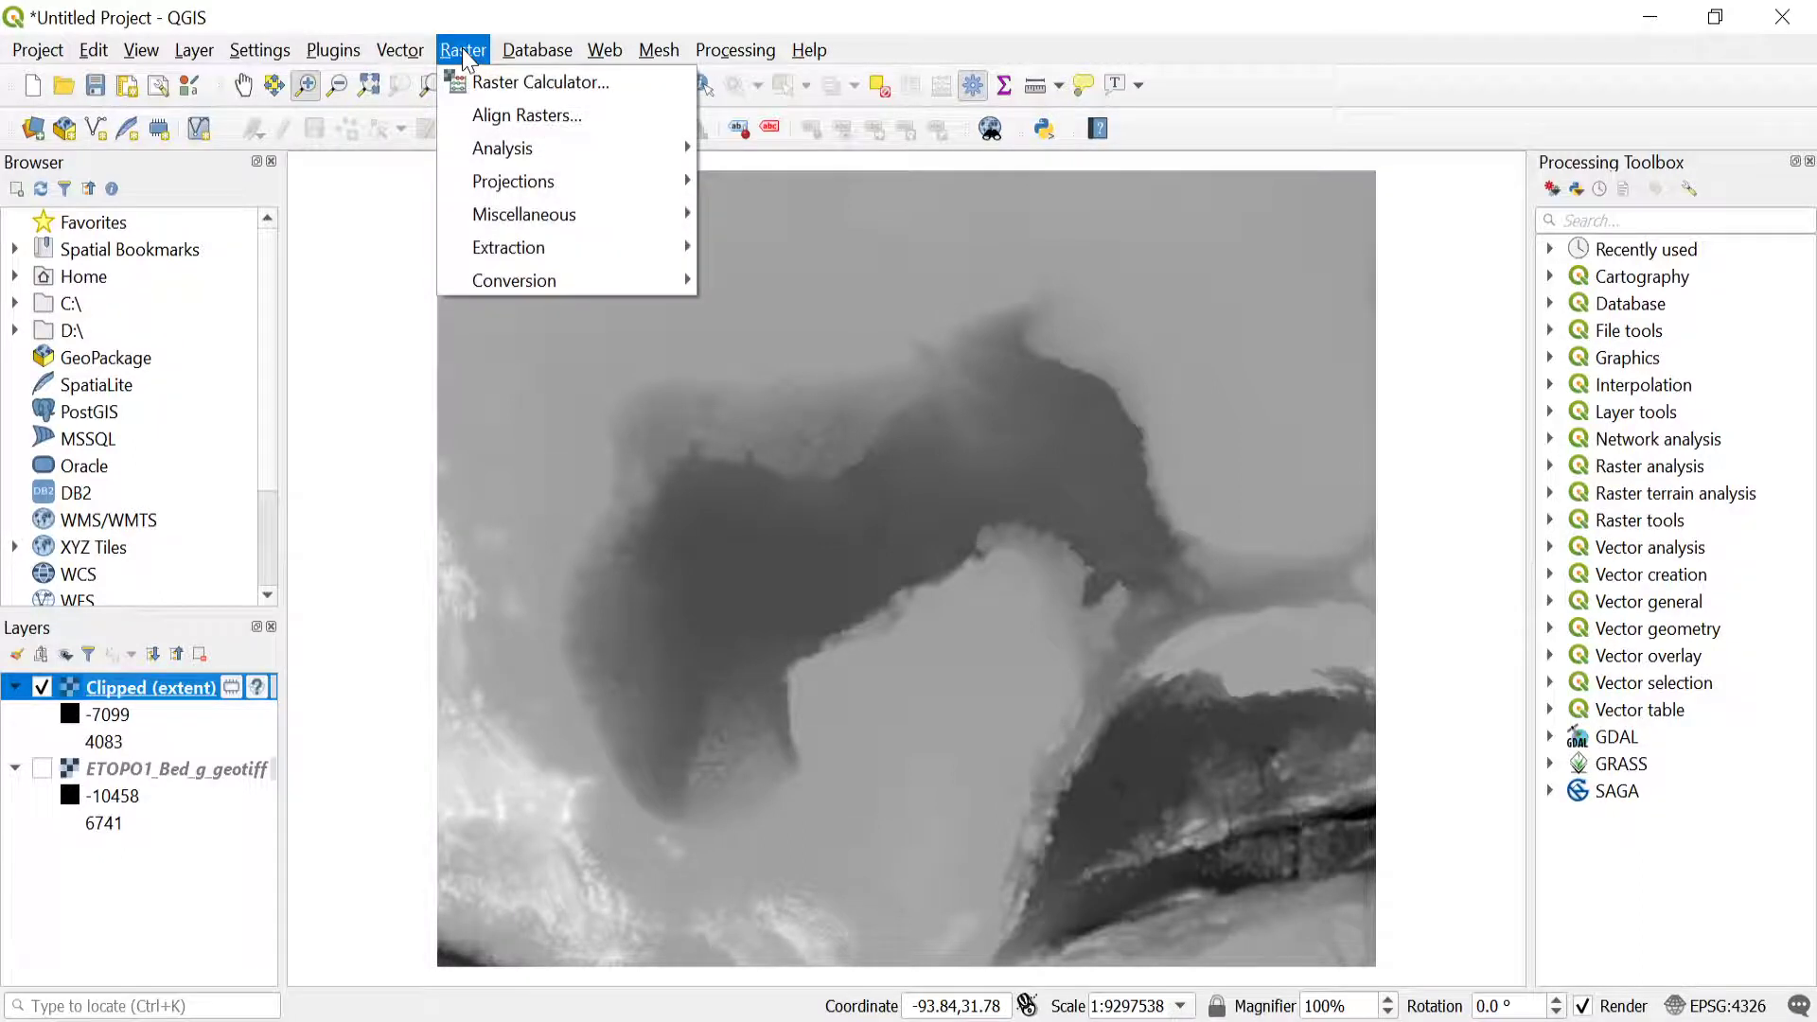
pyautogui.moveTo(530, 288)
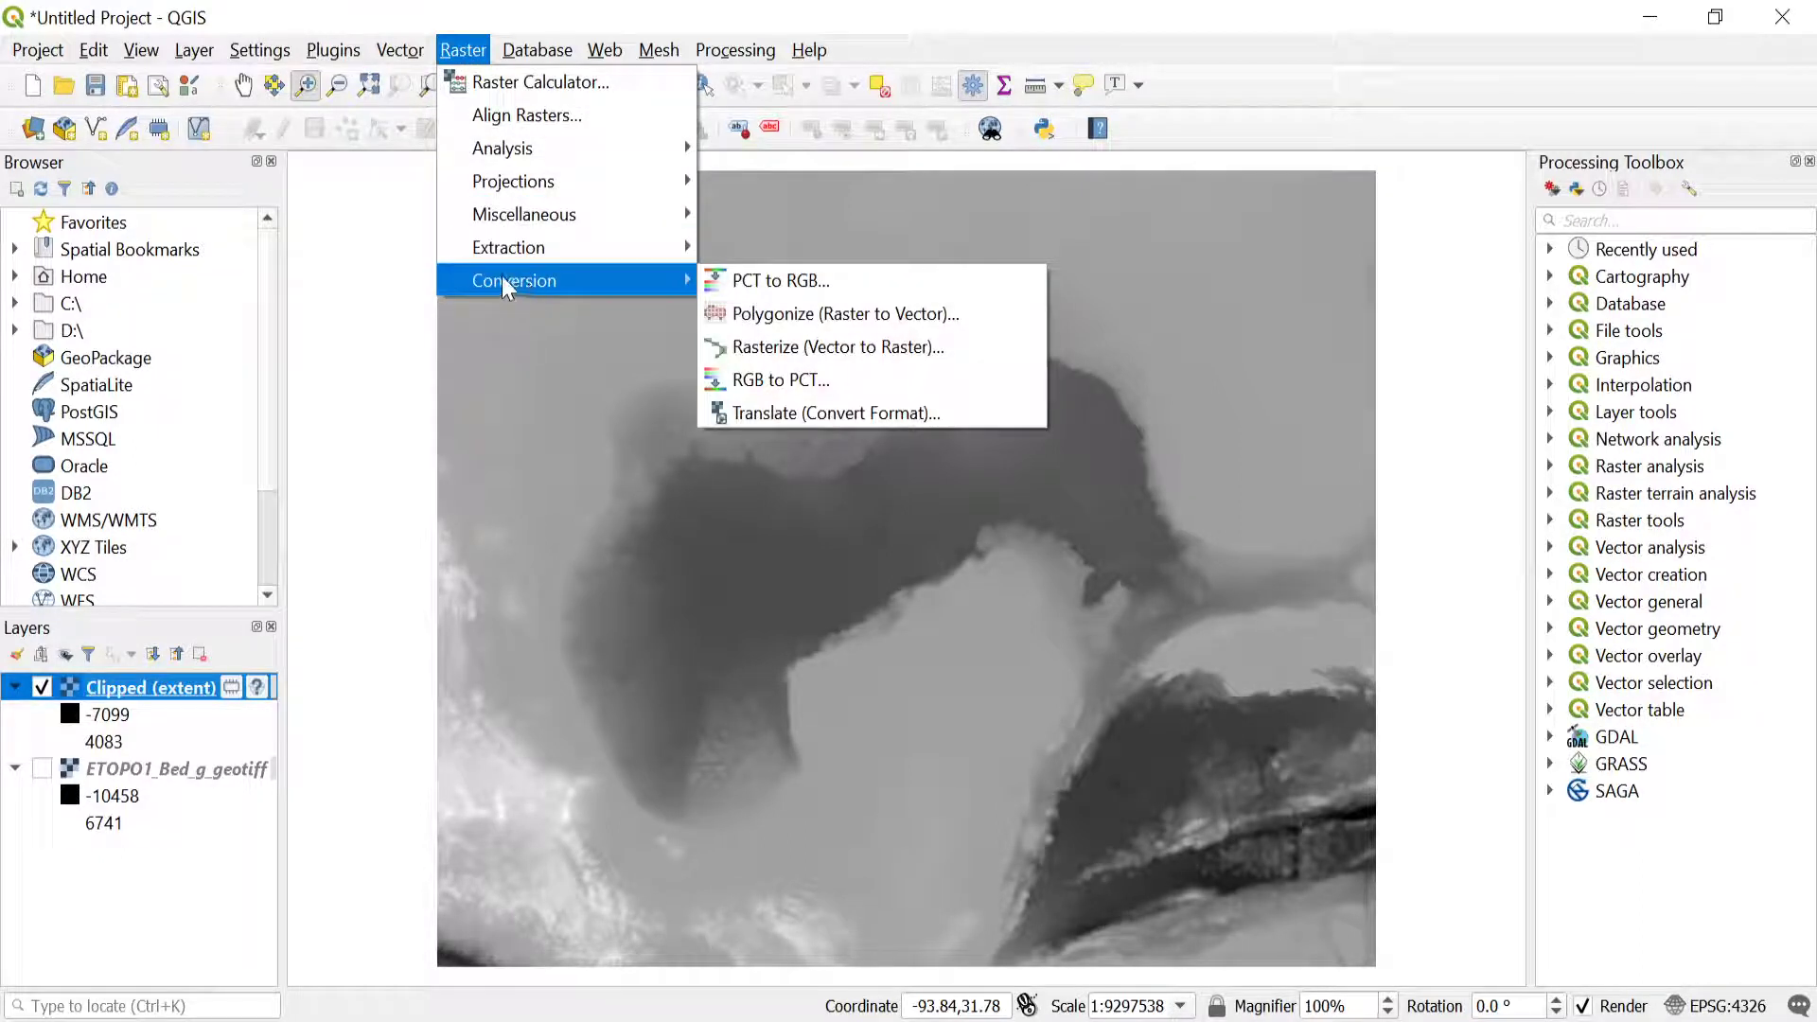
pyautogui.click(801, 413)
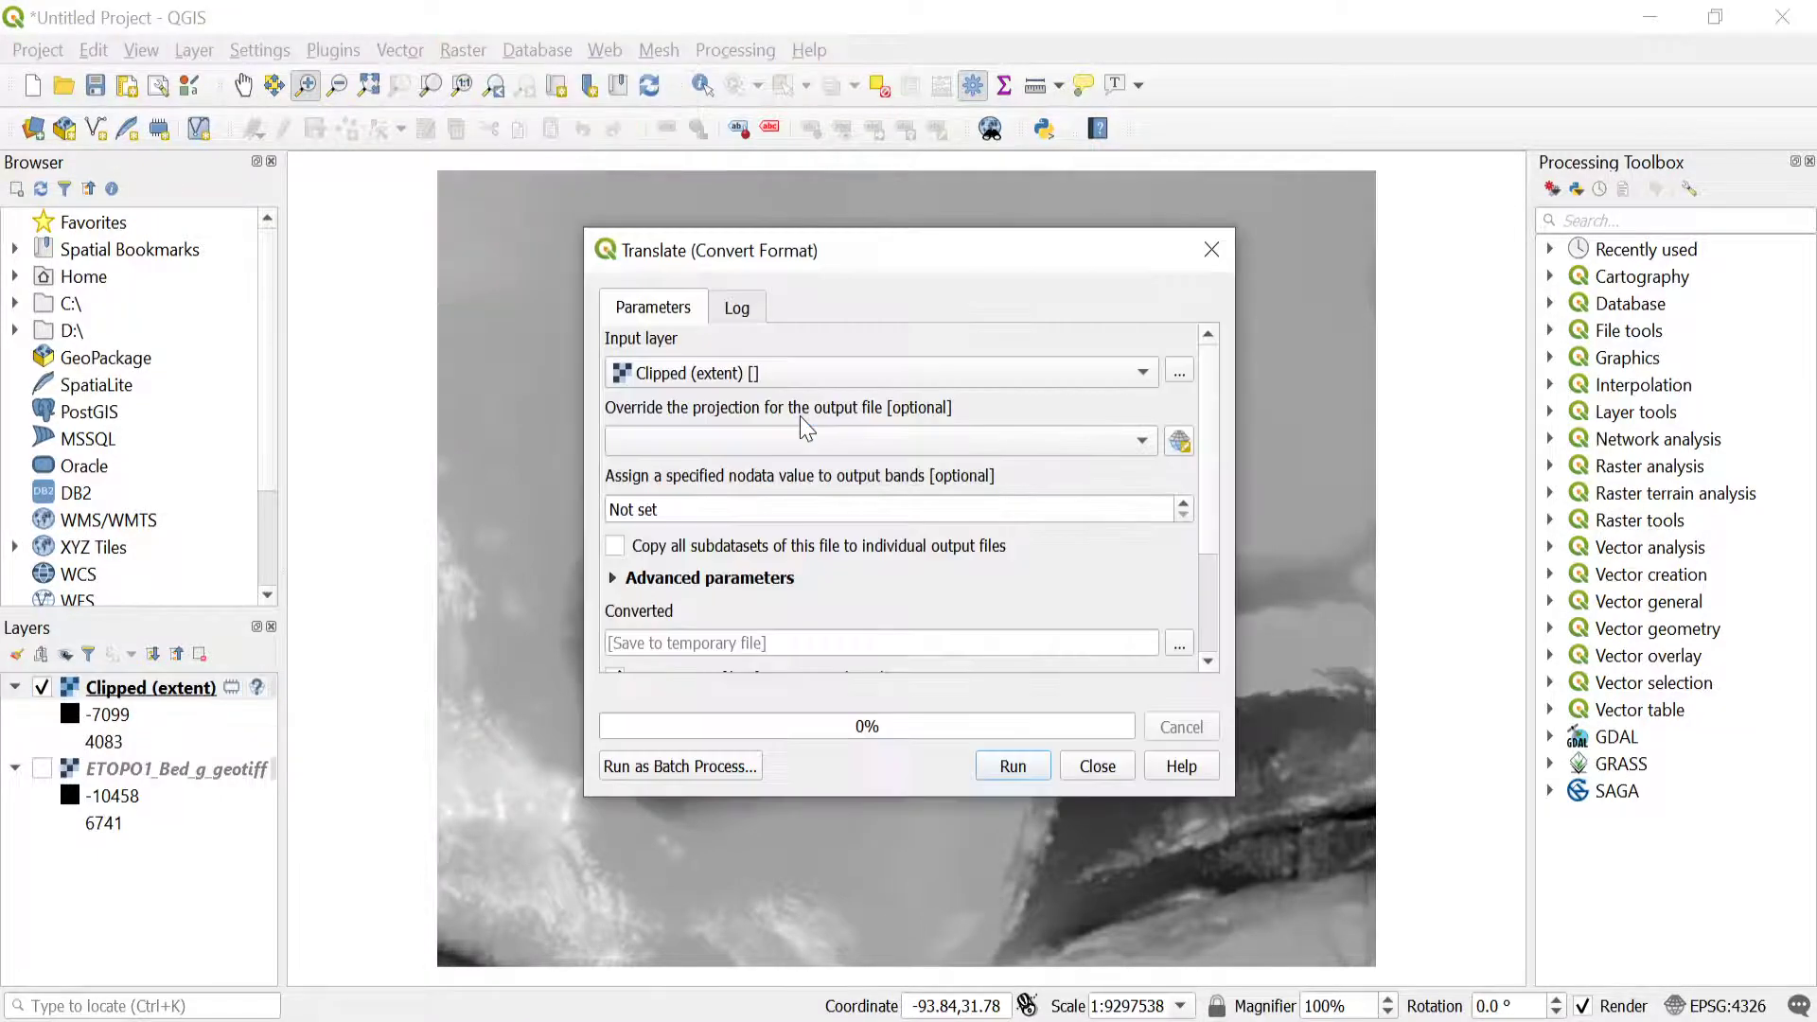
pyautogui.click(966, 373)
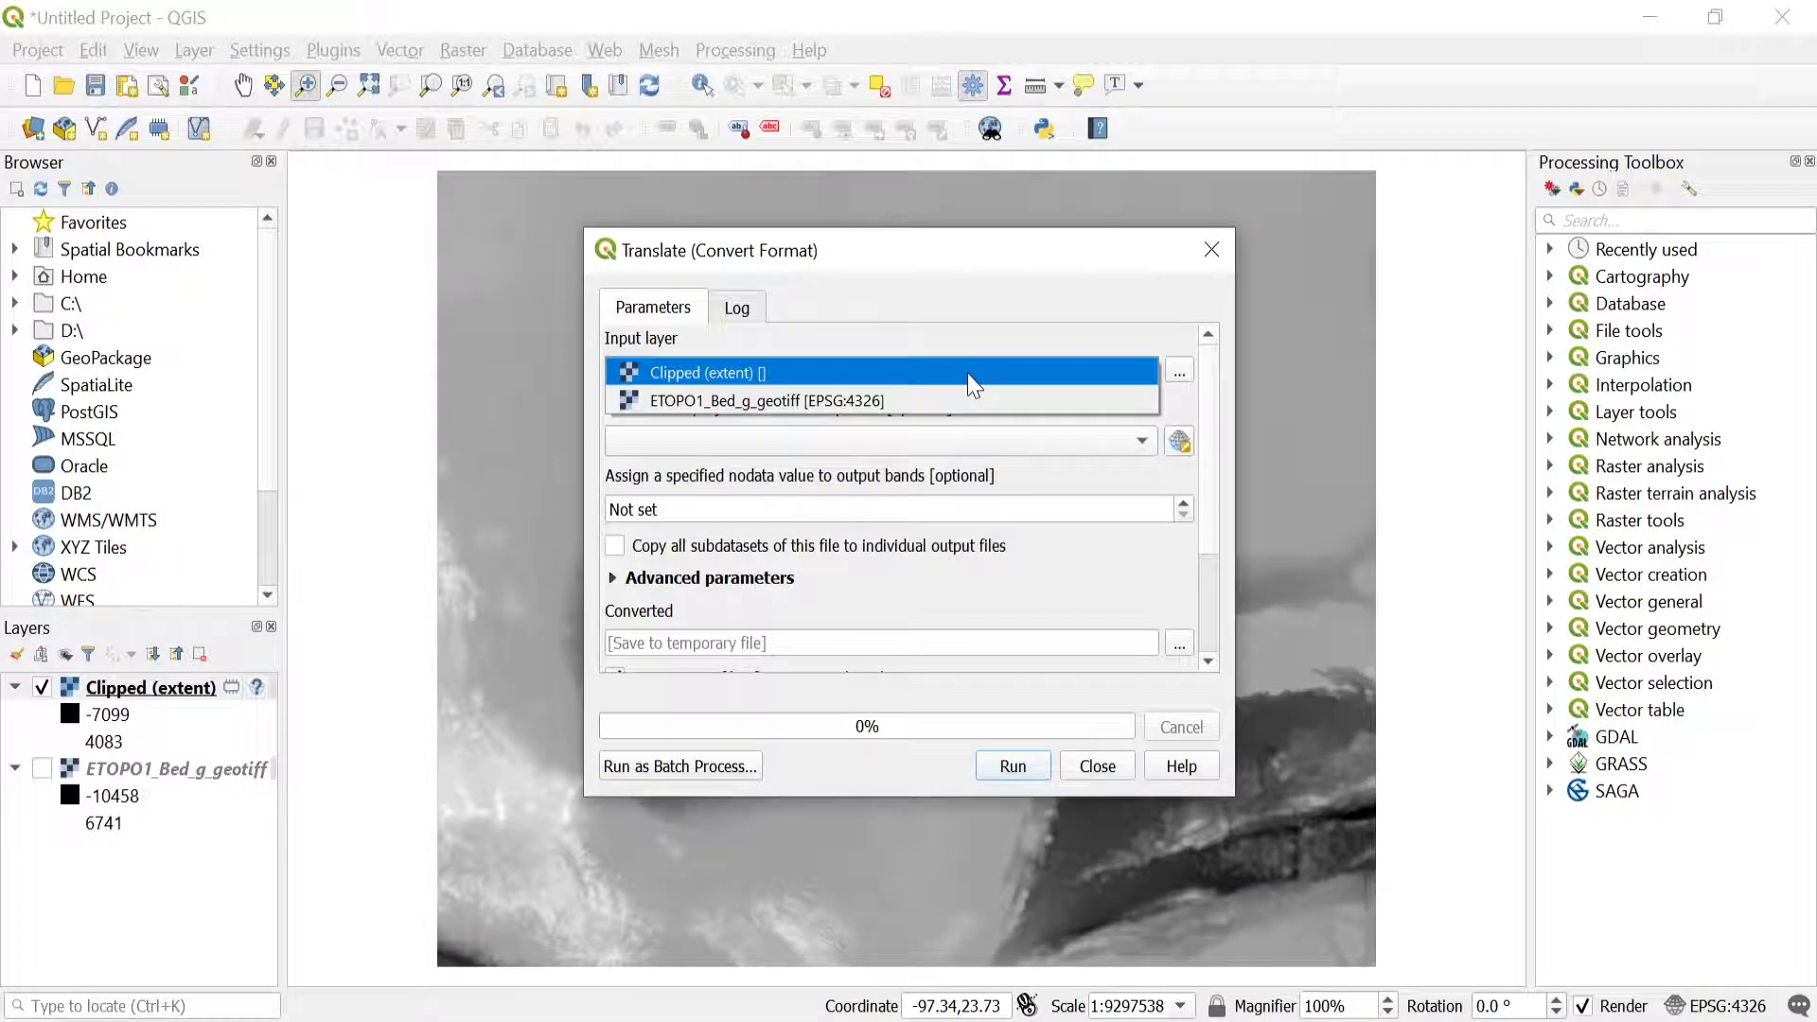
pyautogui.click(824, 346)
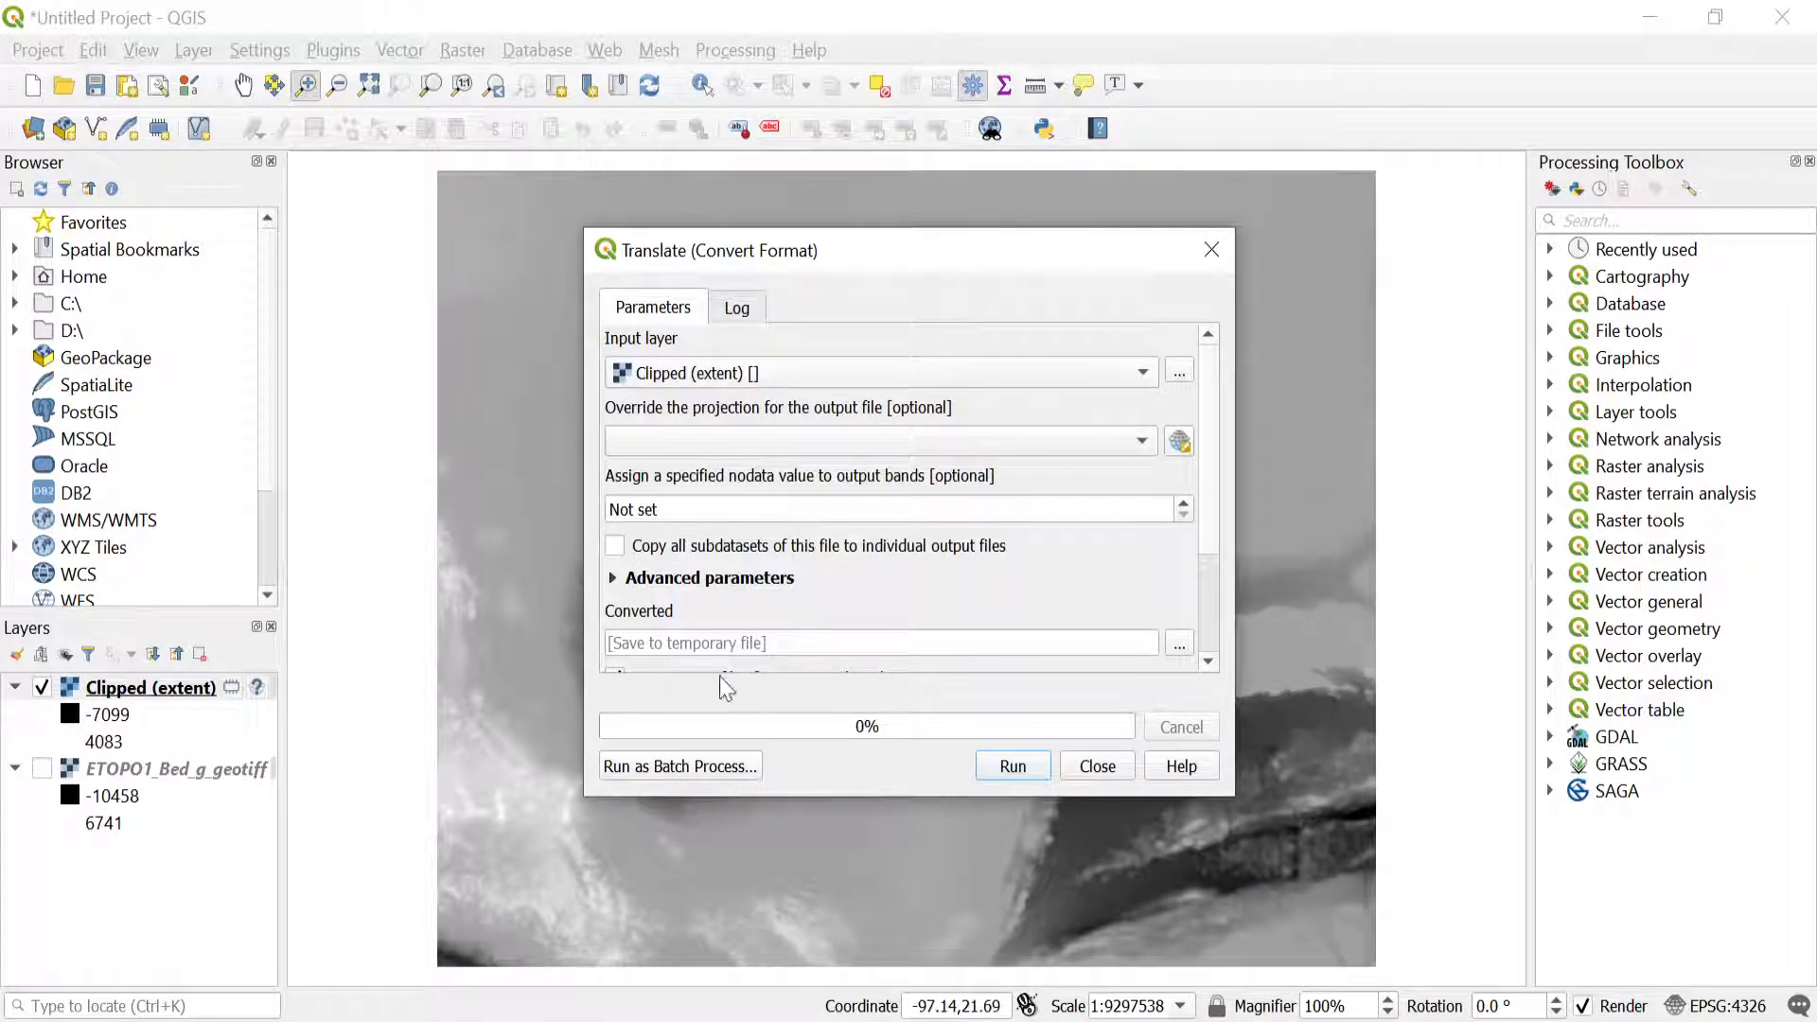
pyautogui.click(831, 373)
pyautogui.click(757, 403)
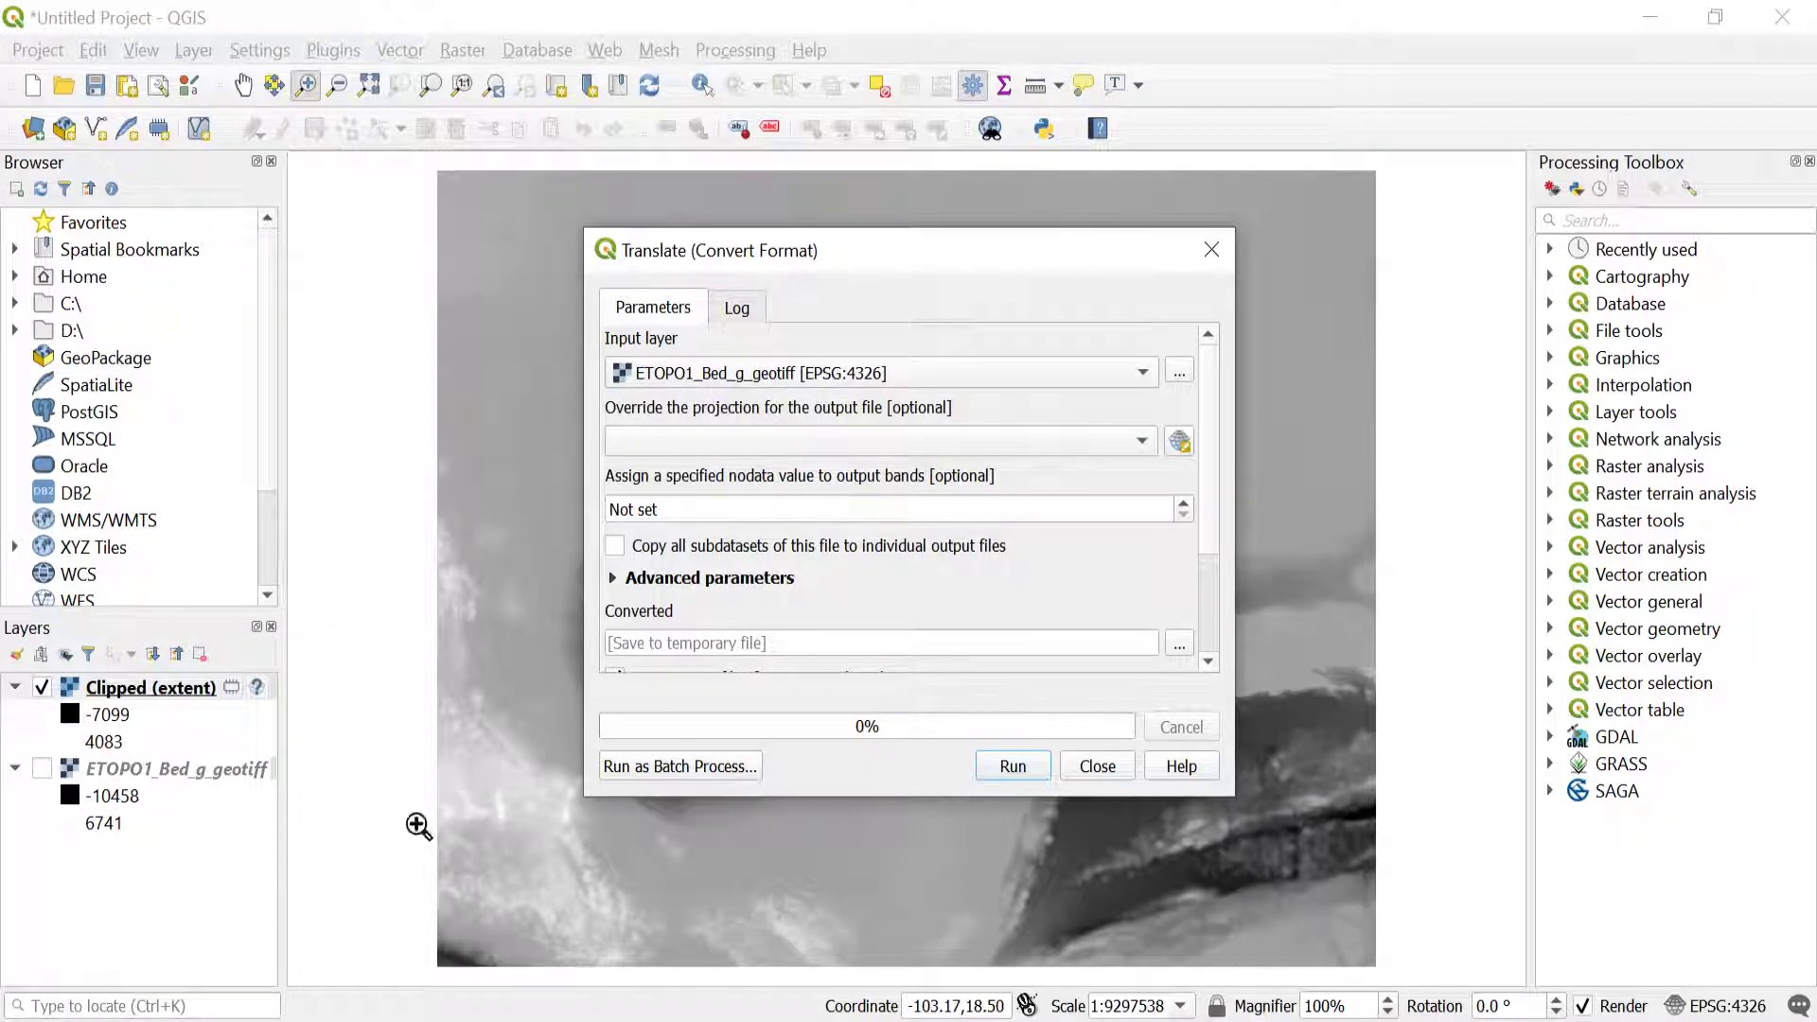
pyautogui.click(932, 373)
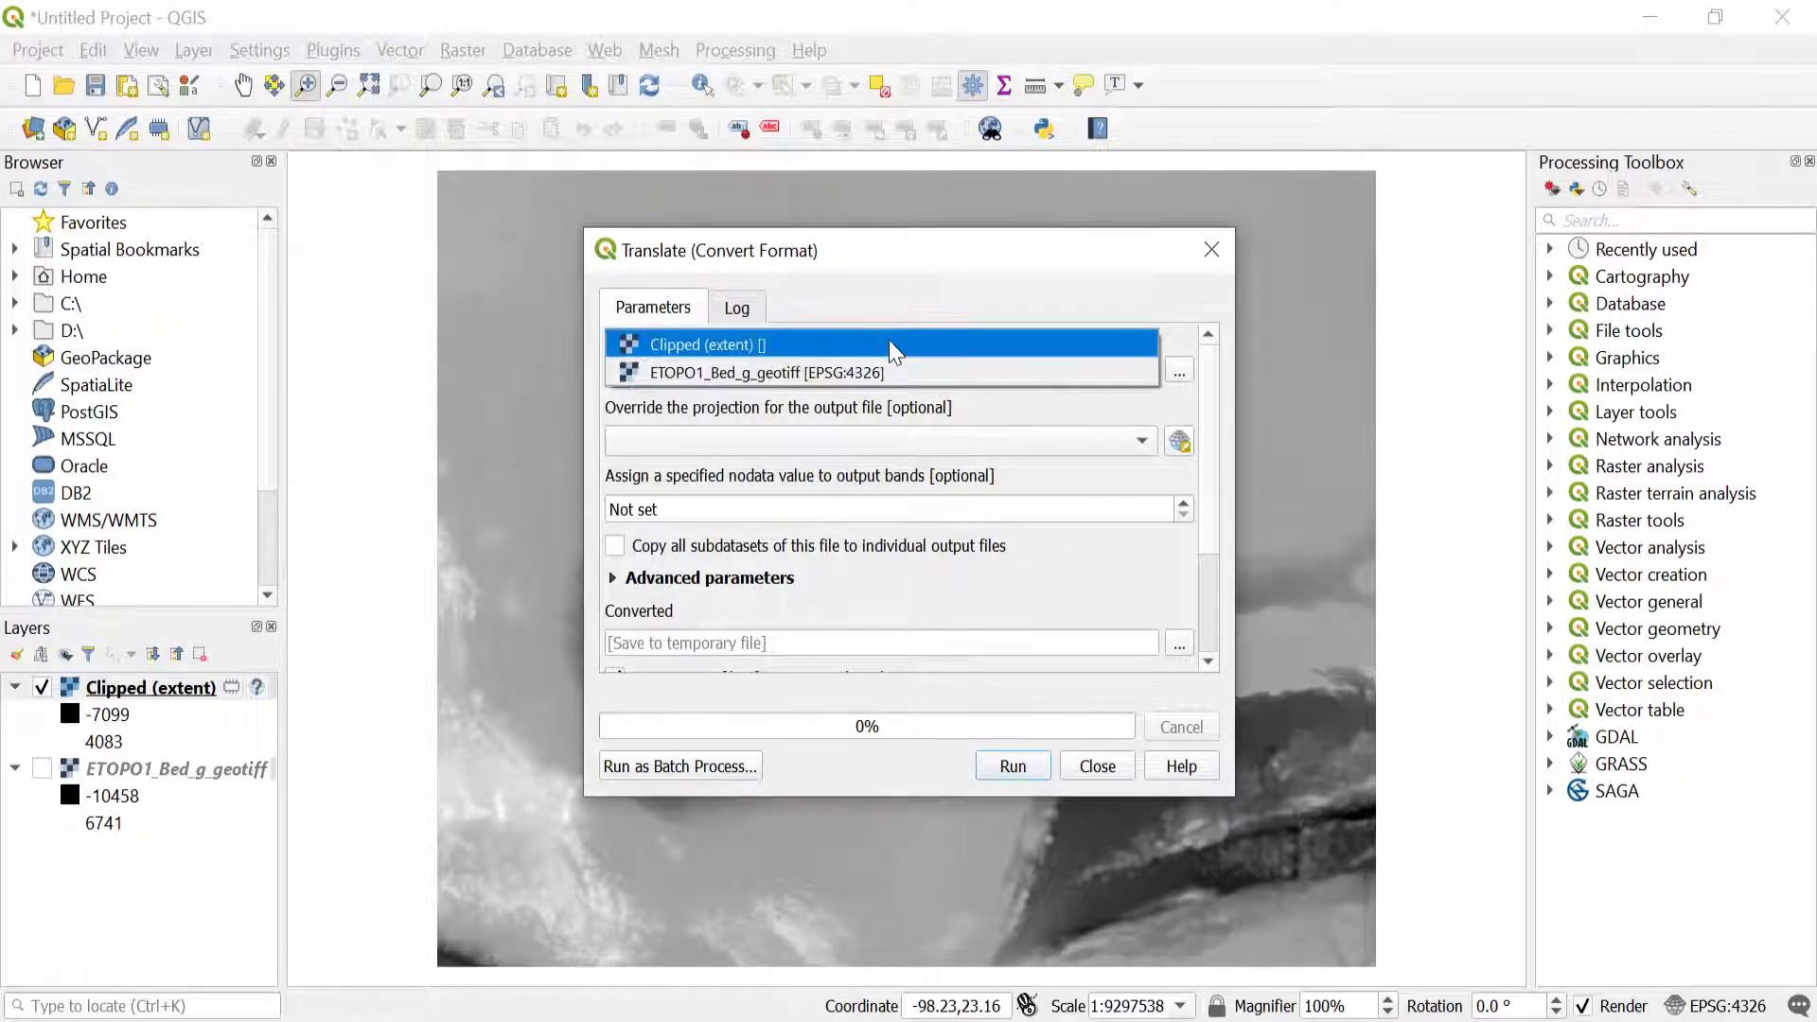
pyautogui.click(894, 344)
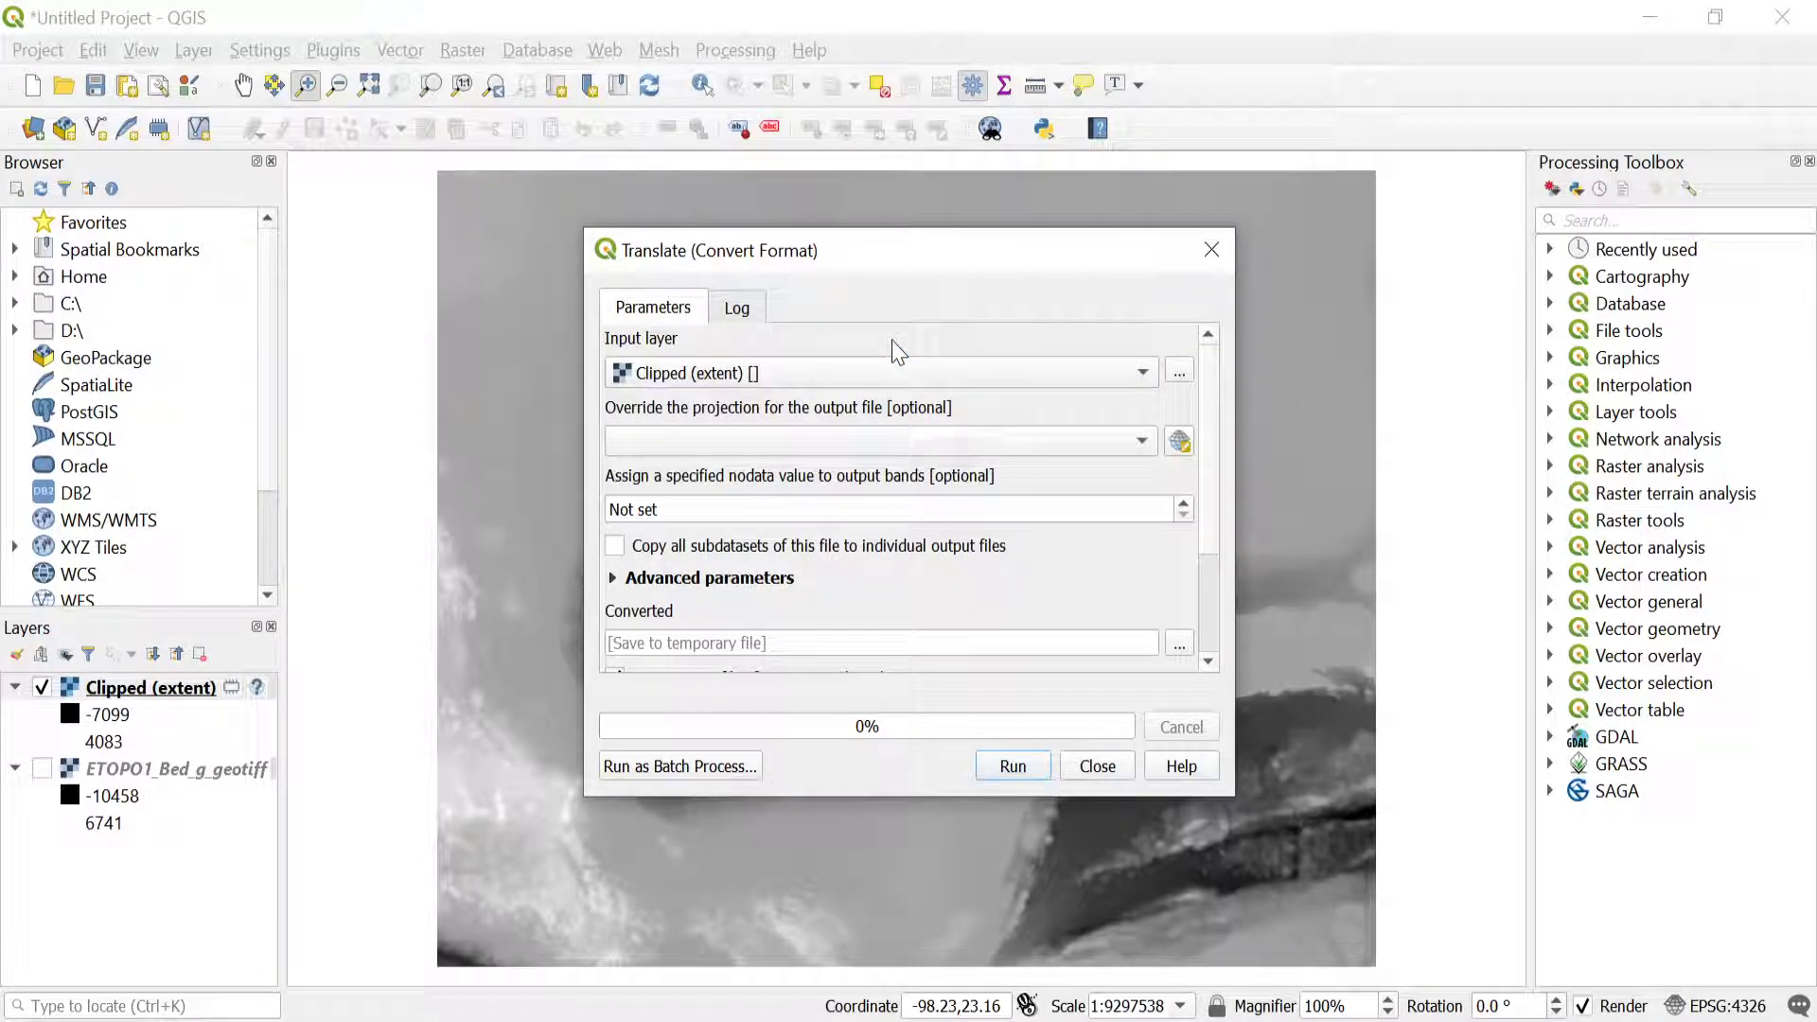
pyautogui.click(1142, 443)
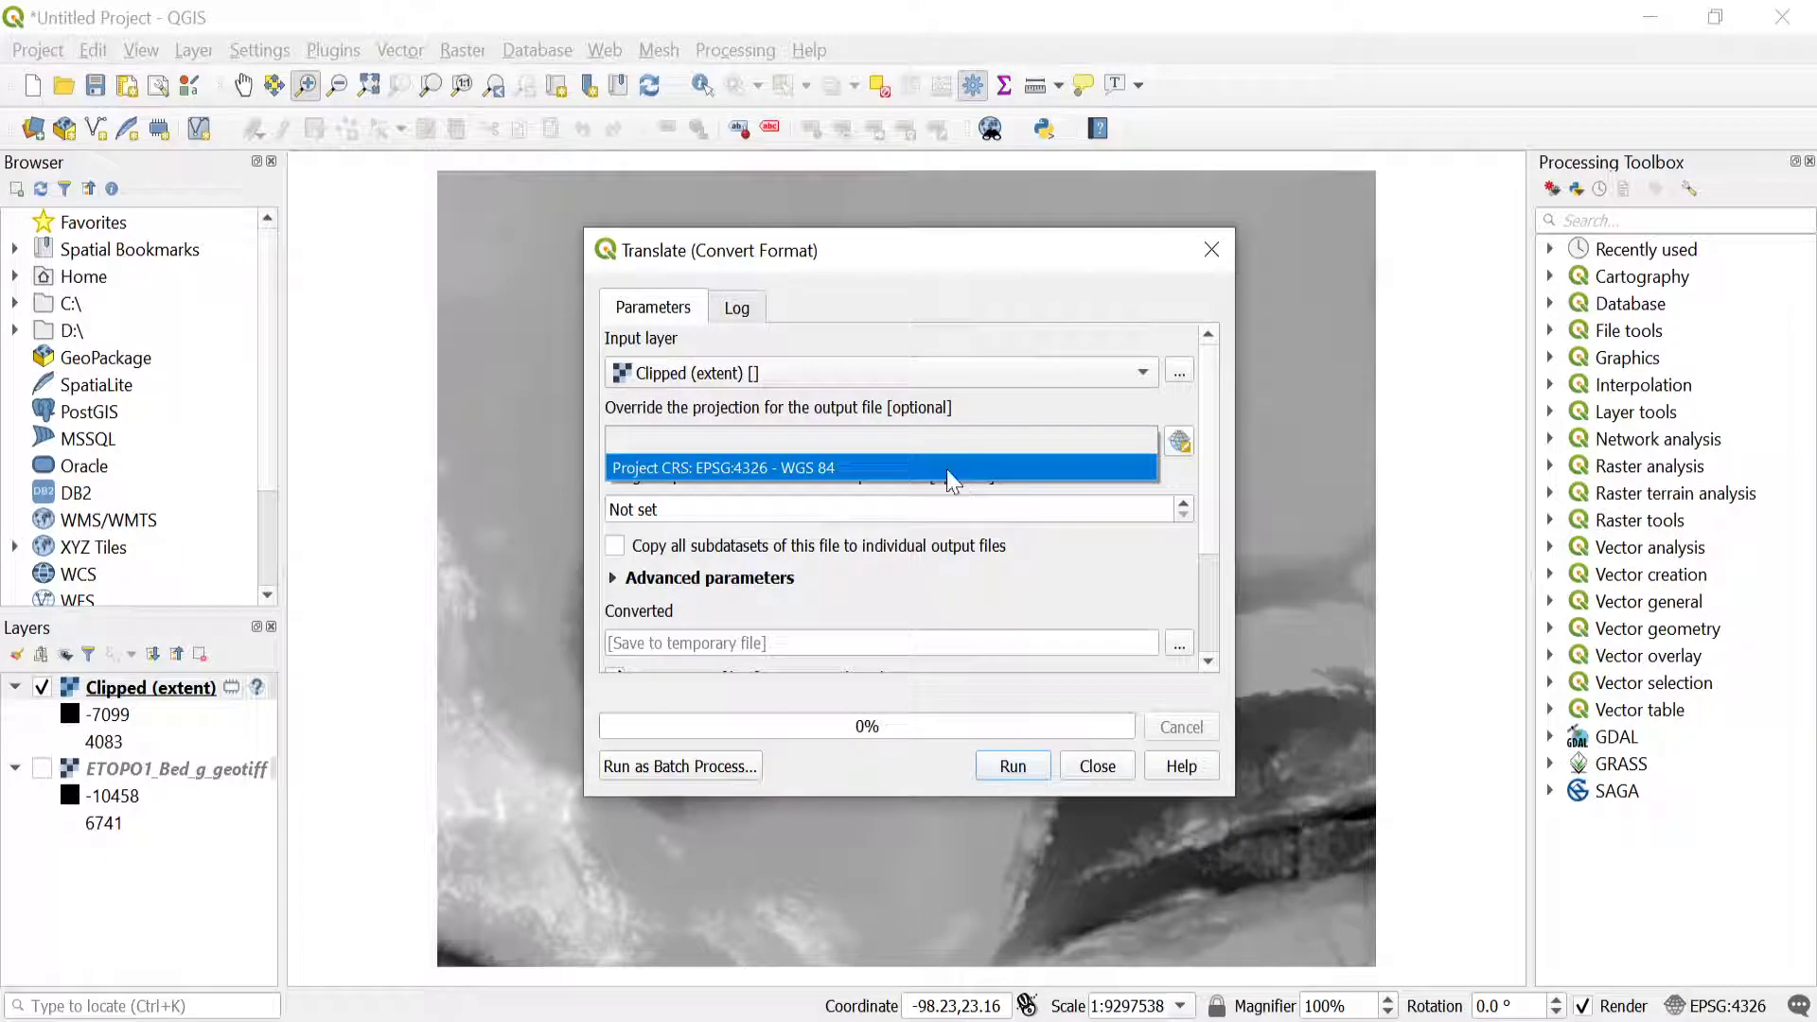
pyautogui.click(807, 469)
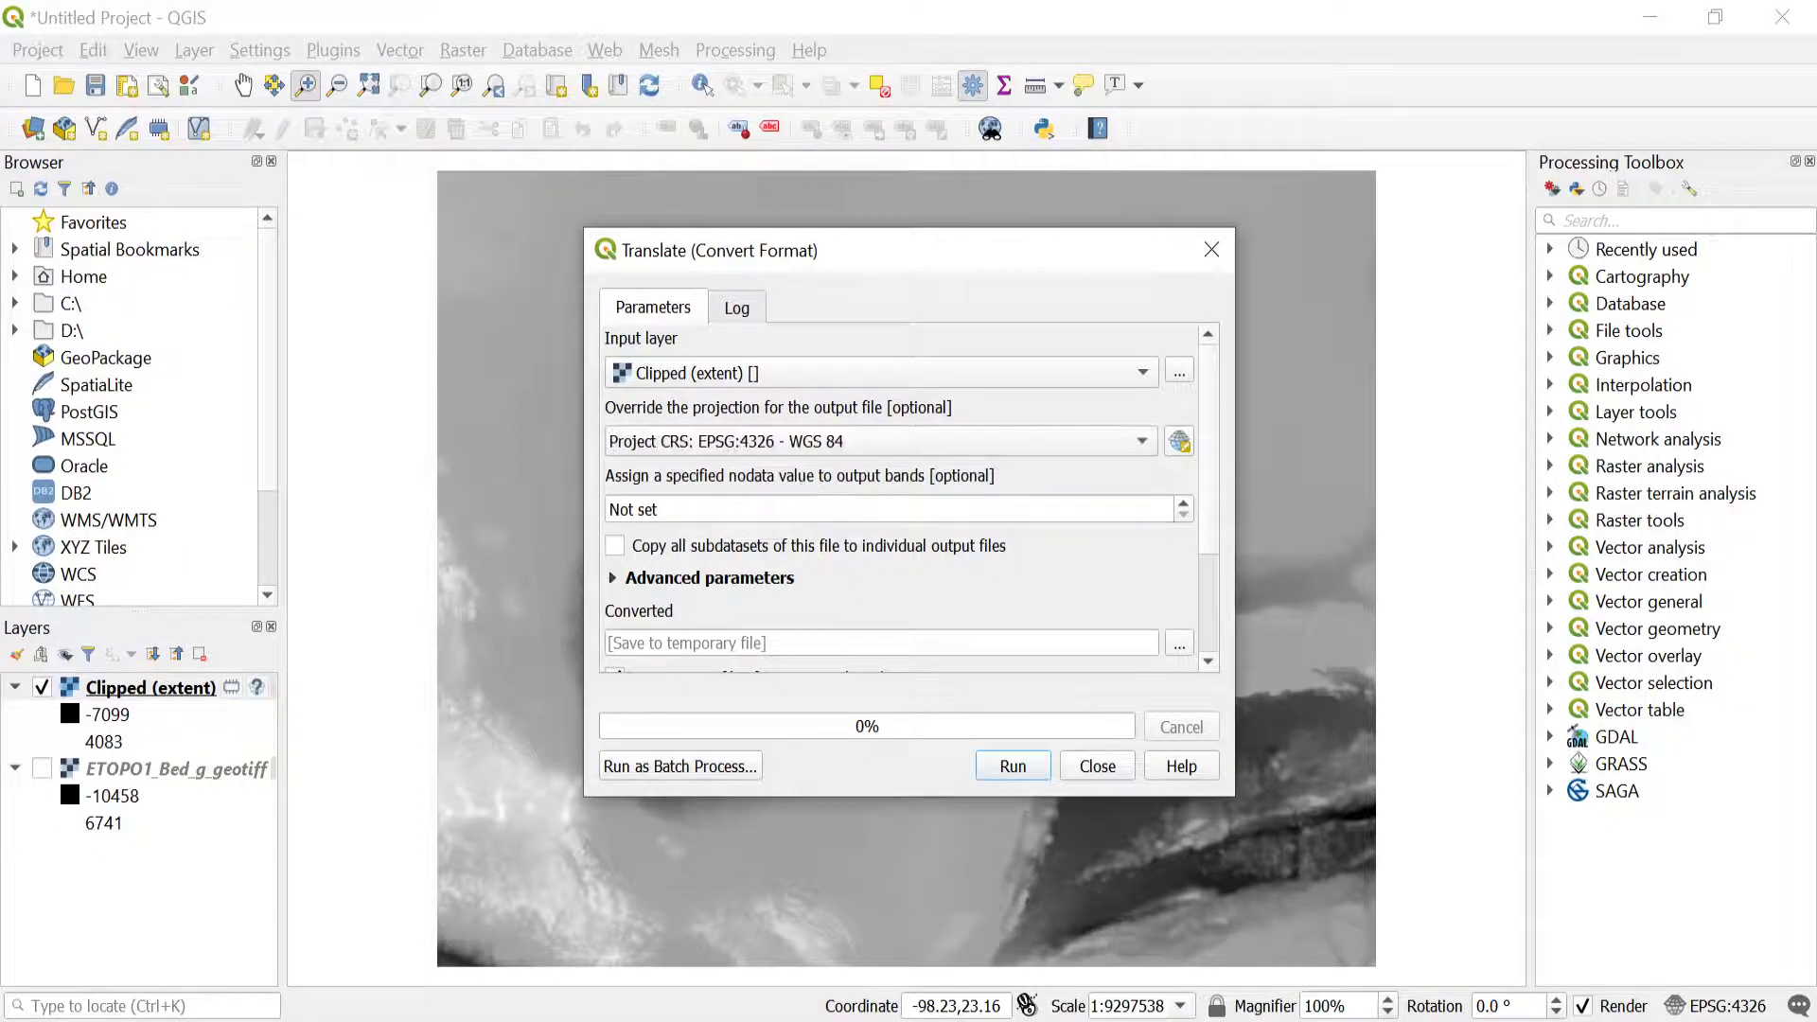
# Choose to save the converted raster to a file instead of a temporary one, opening the file-saving dialog.
pyautogui.scroll(-3, 1216, 492)
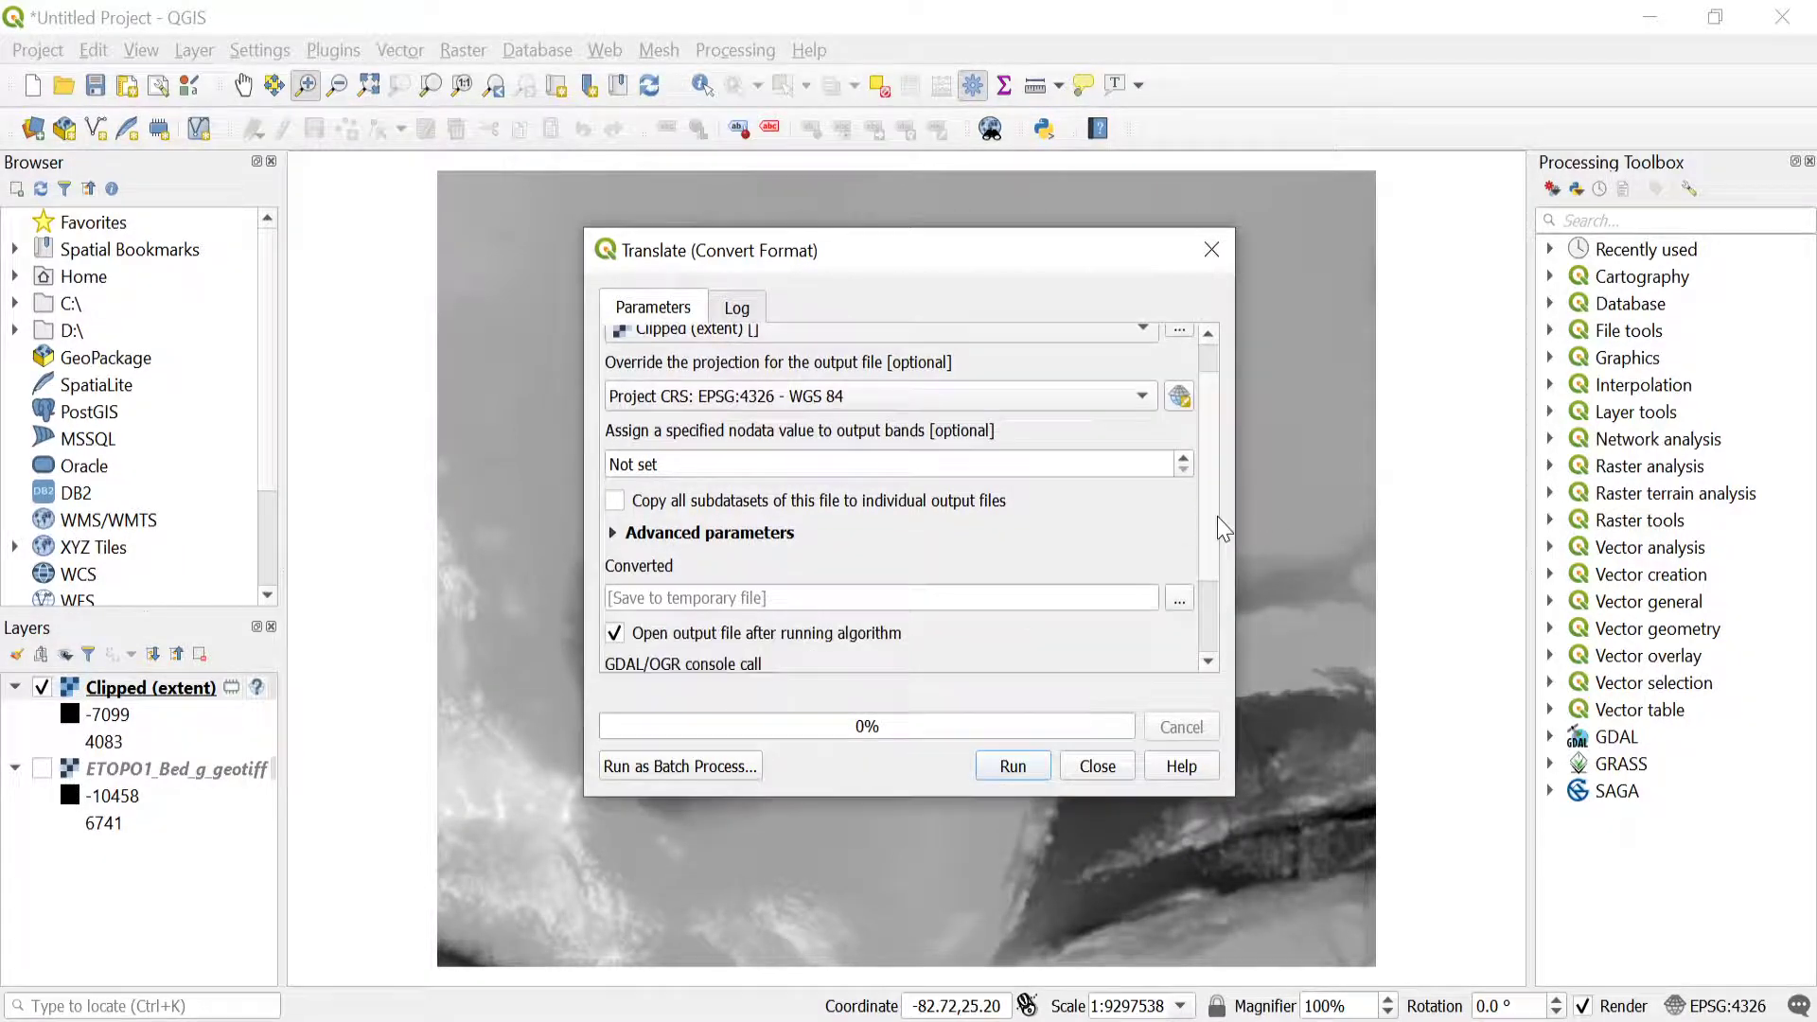
pyautogui.scroll(-1, 1216, 572)
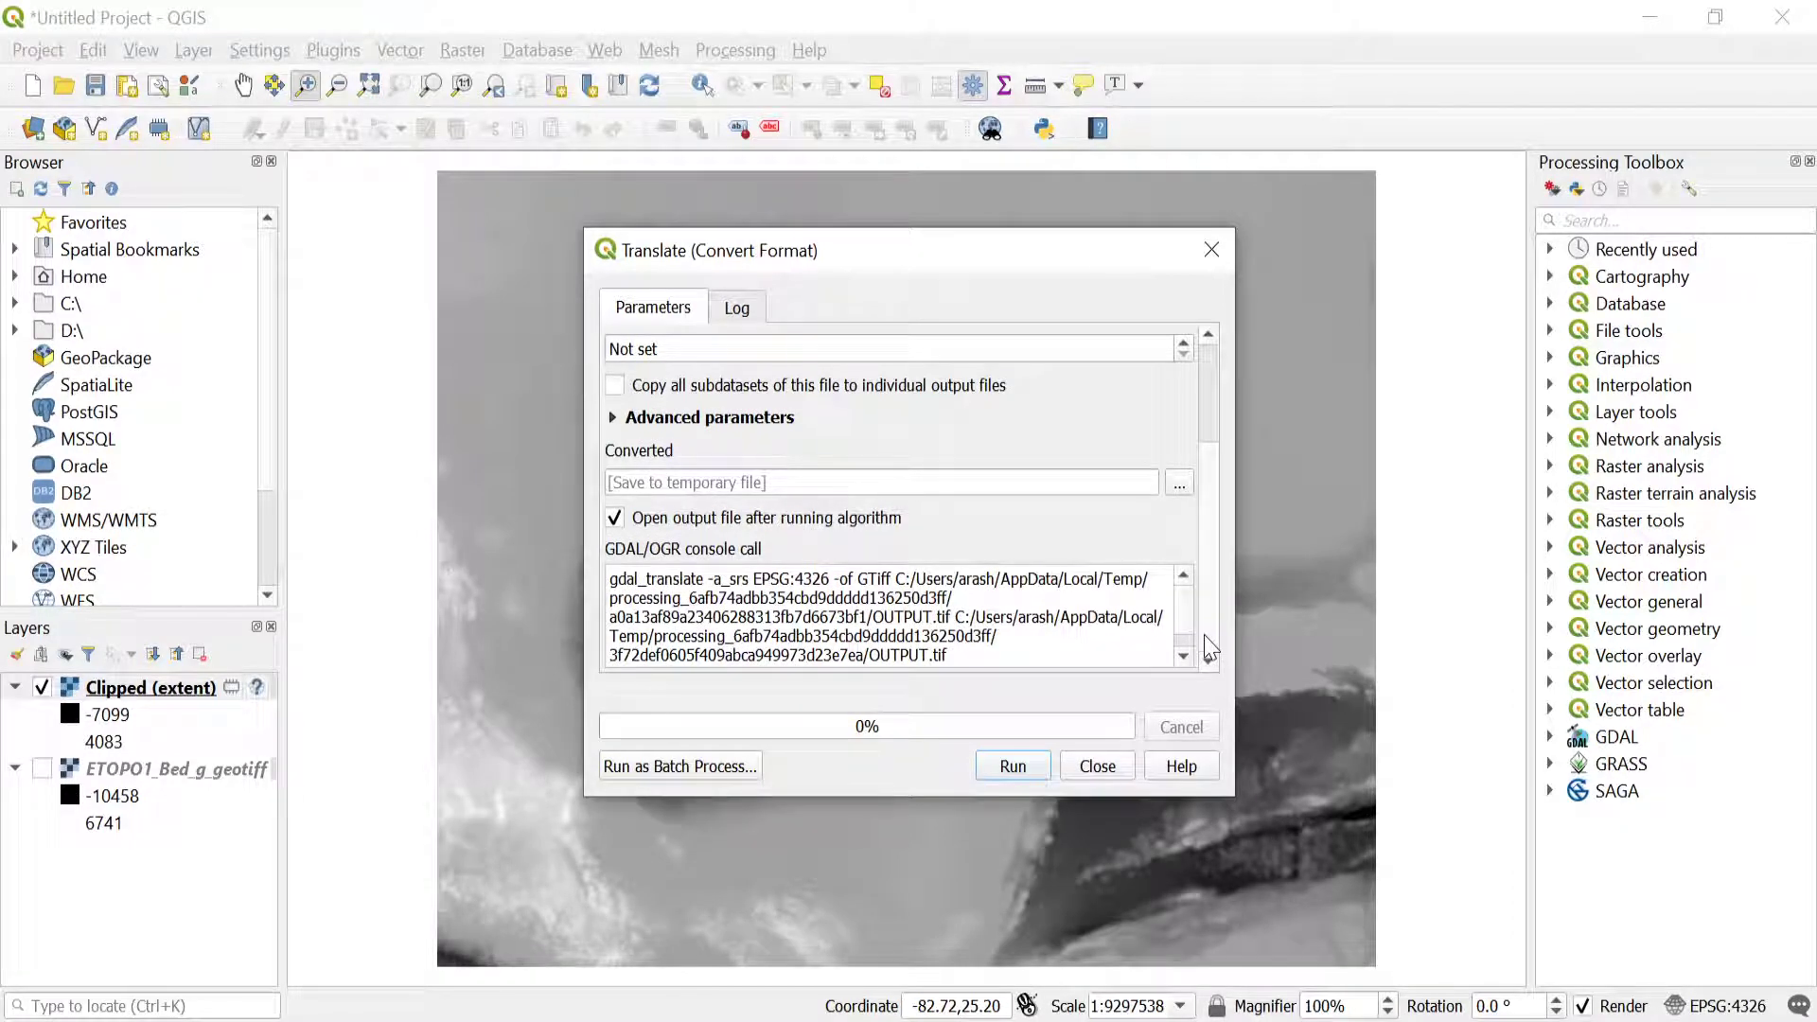
pyautogui.scroll(4, 1215, 578)
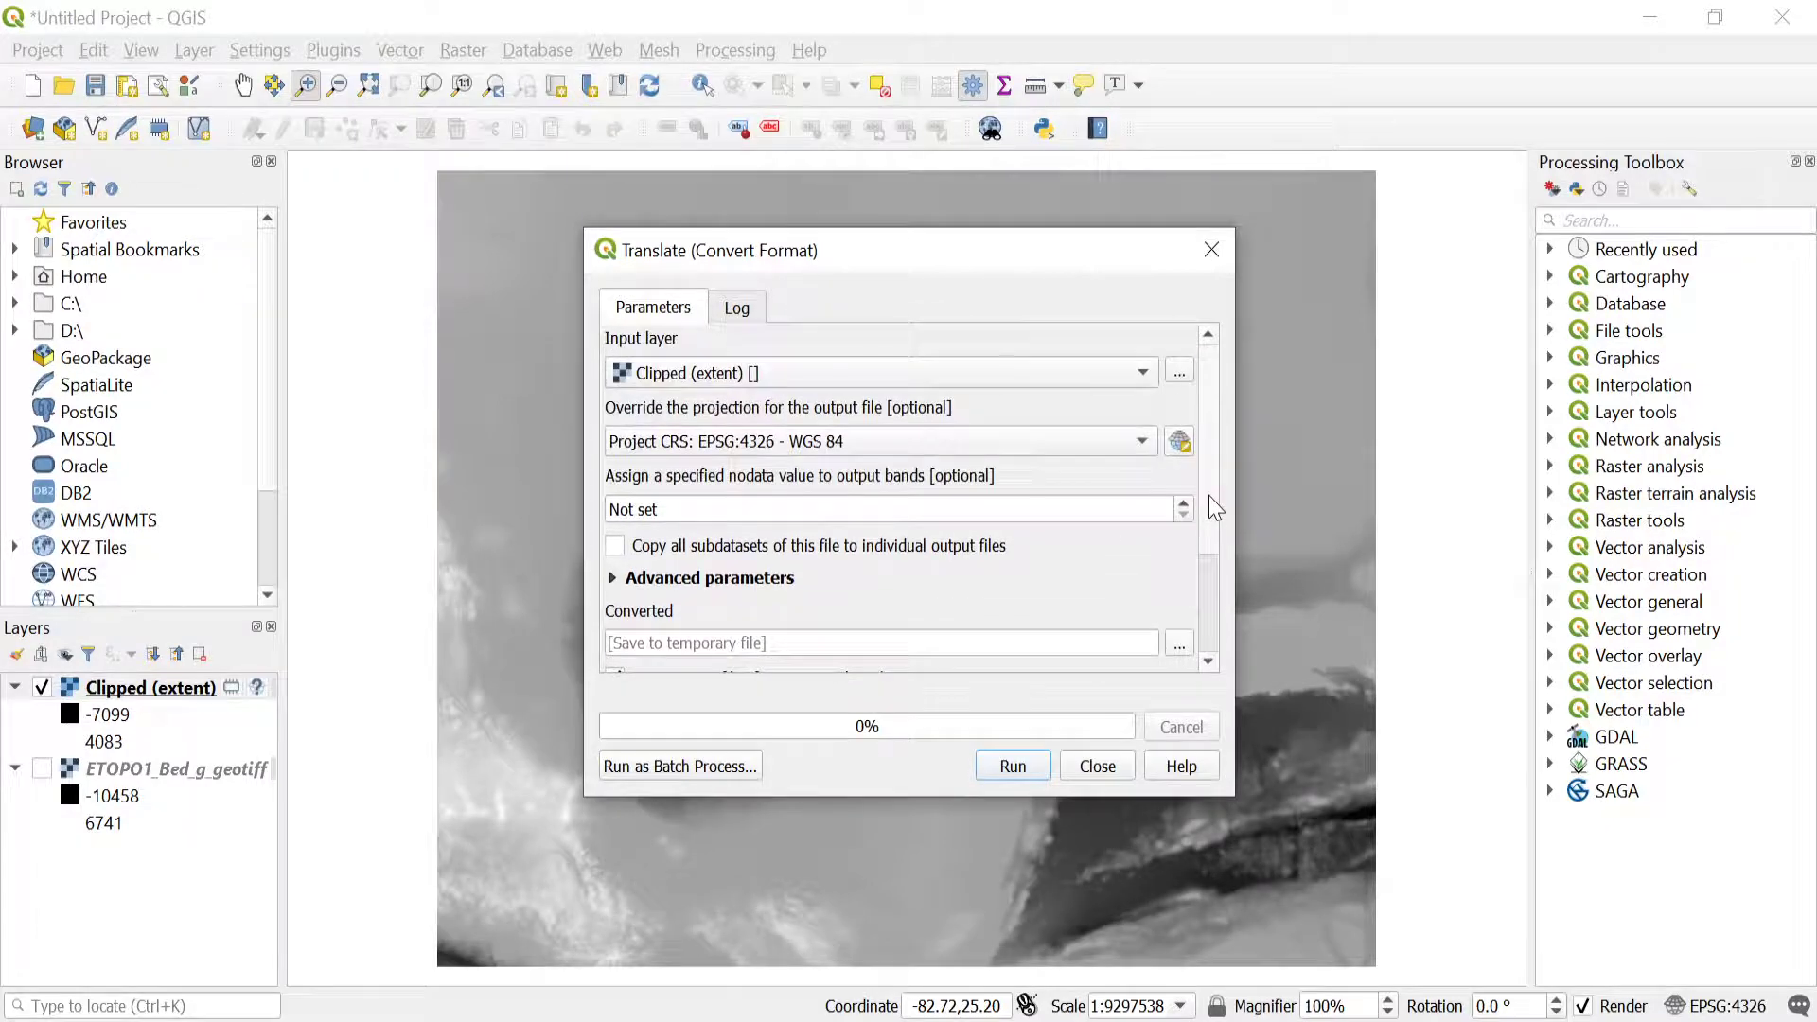
pyautogui.scroll(-4, 1216, 508)
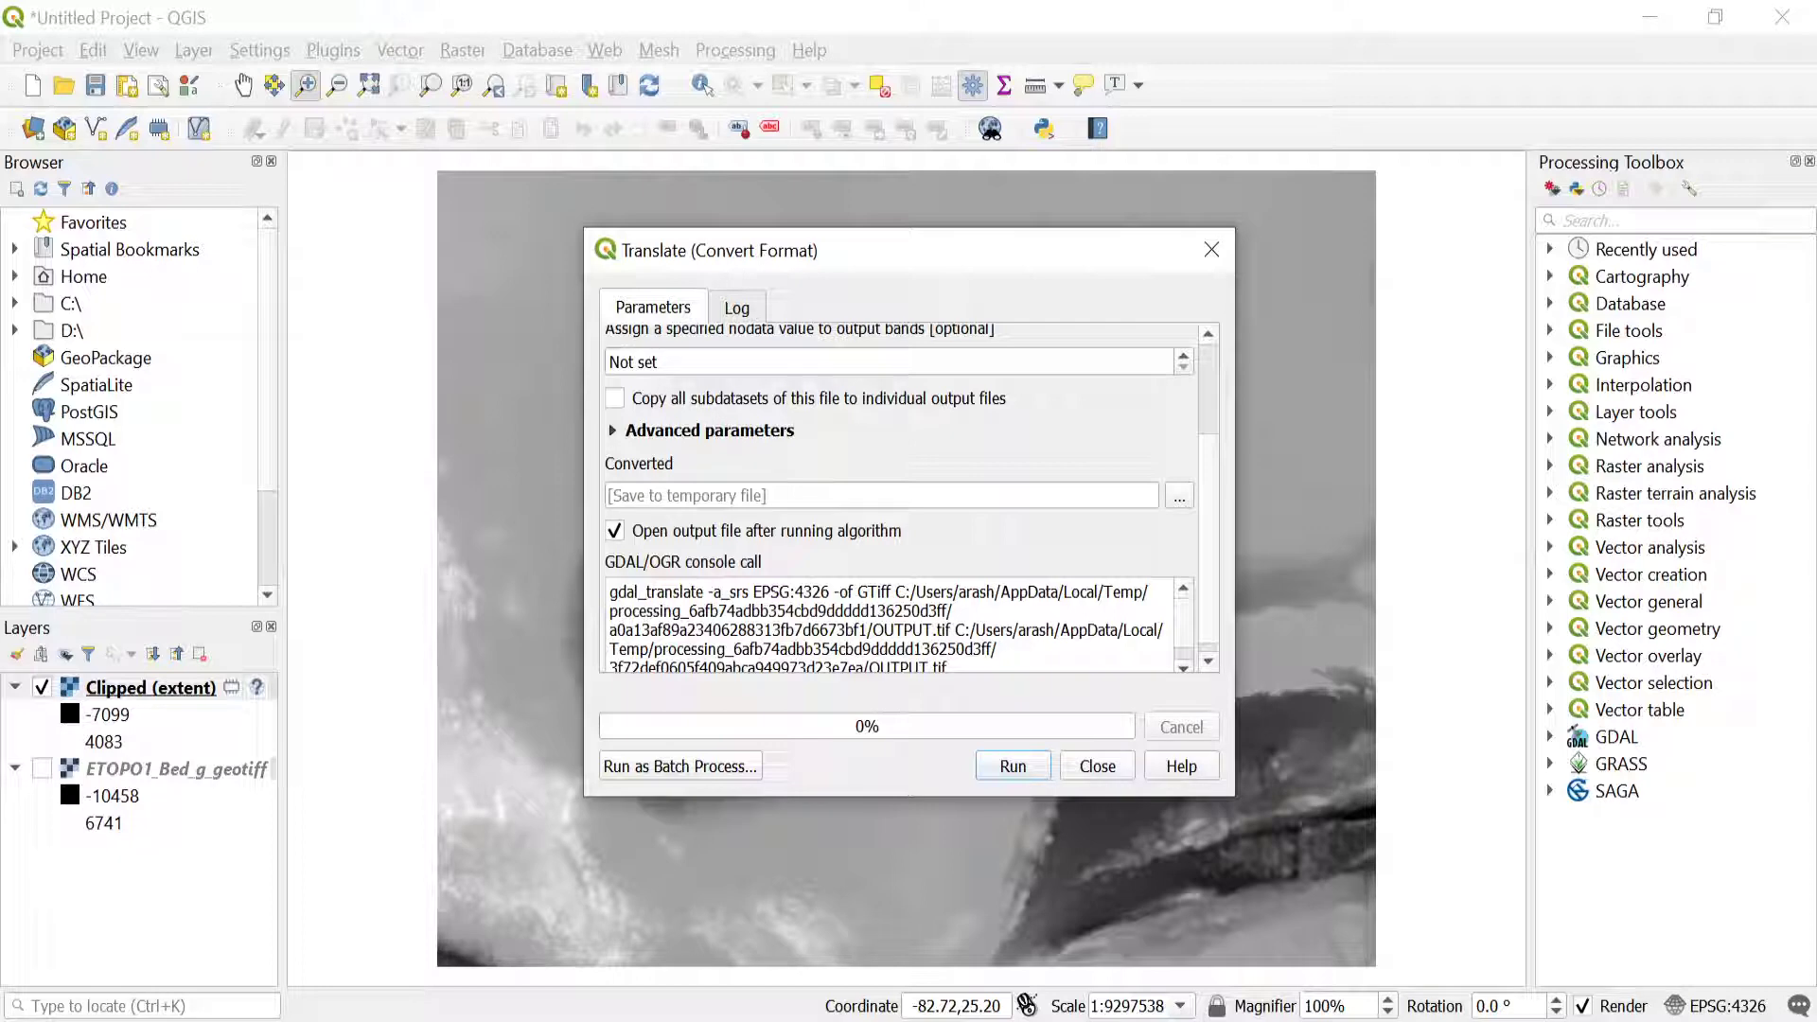
pyautogui.click(1180, 496)
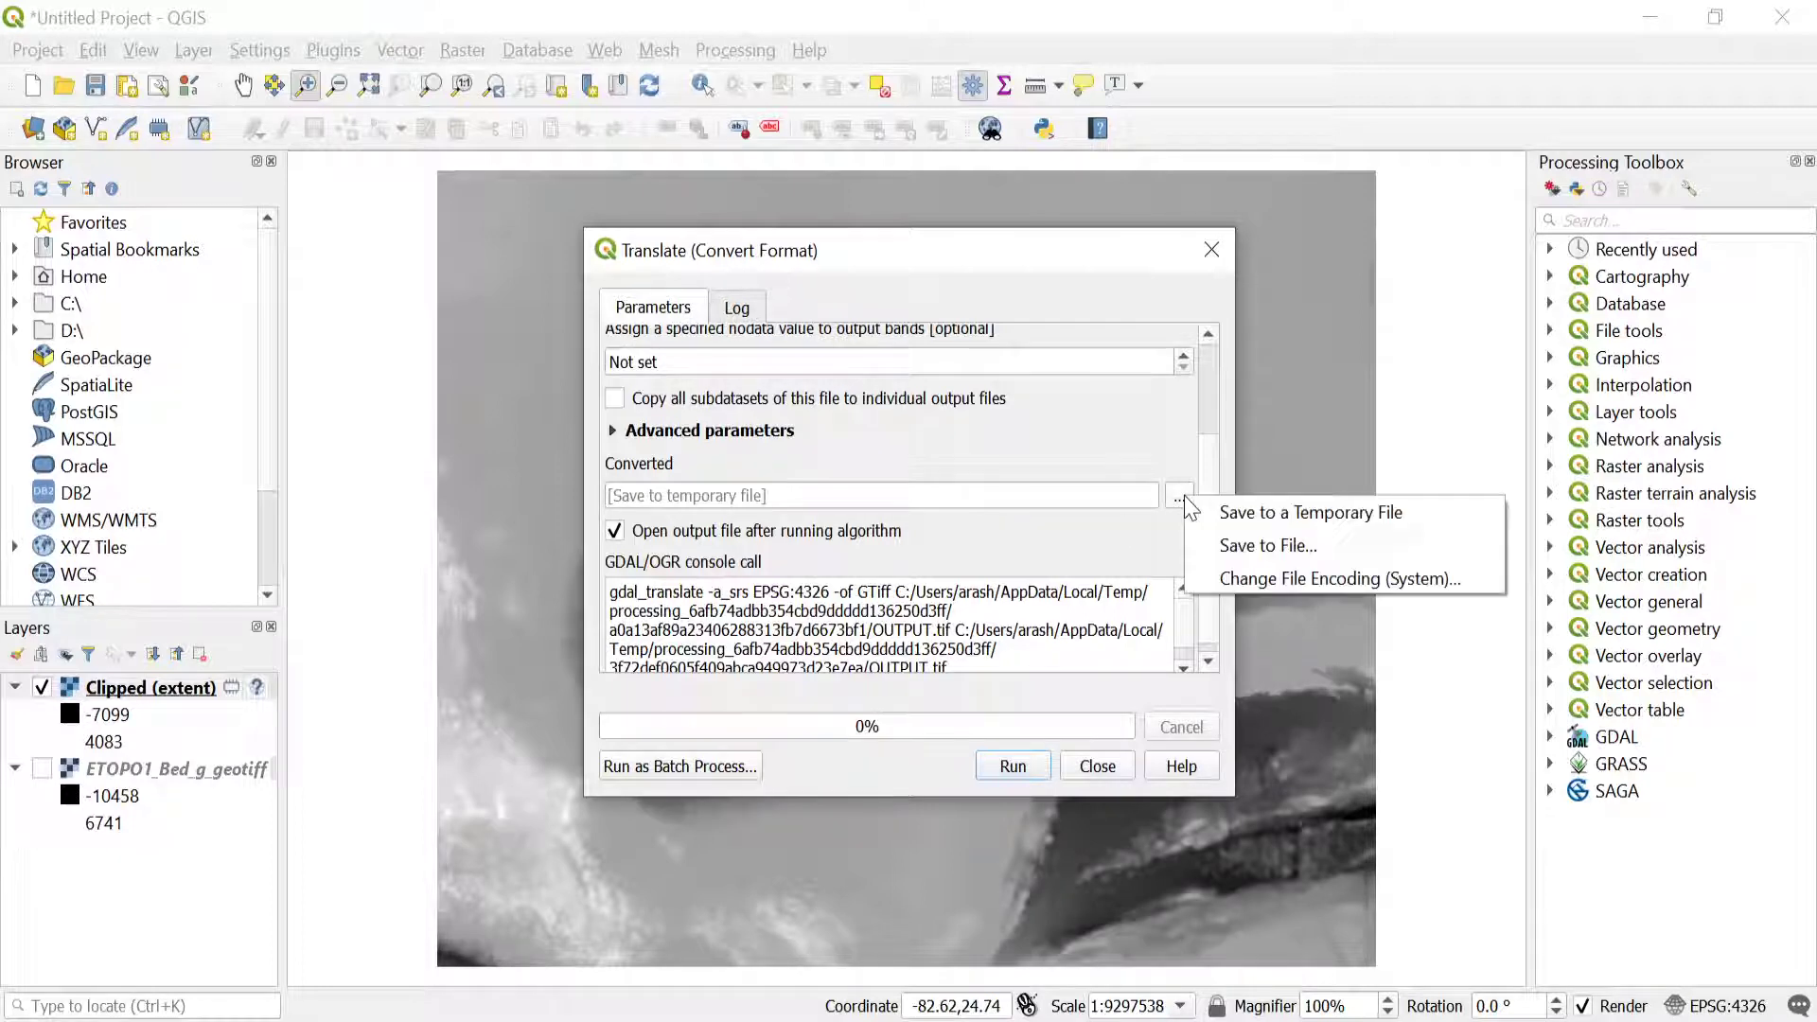
pyautogui.click(1272, 547)
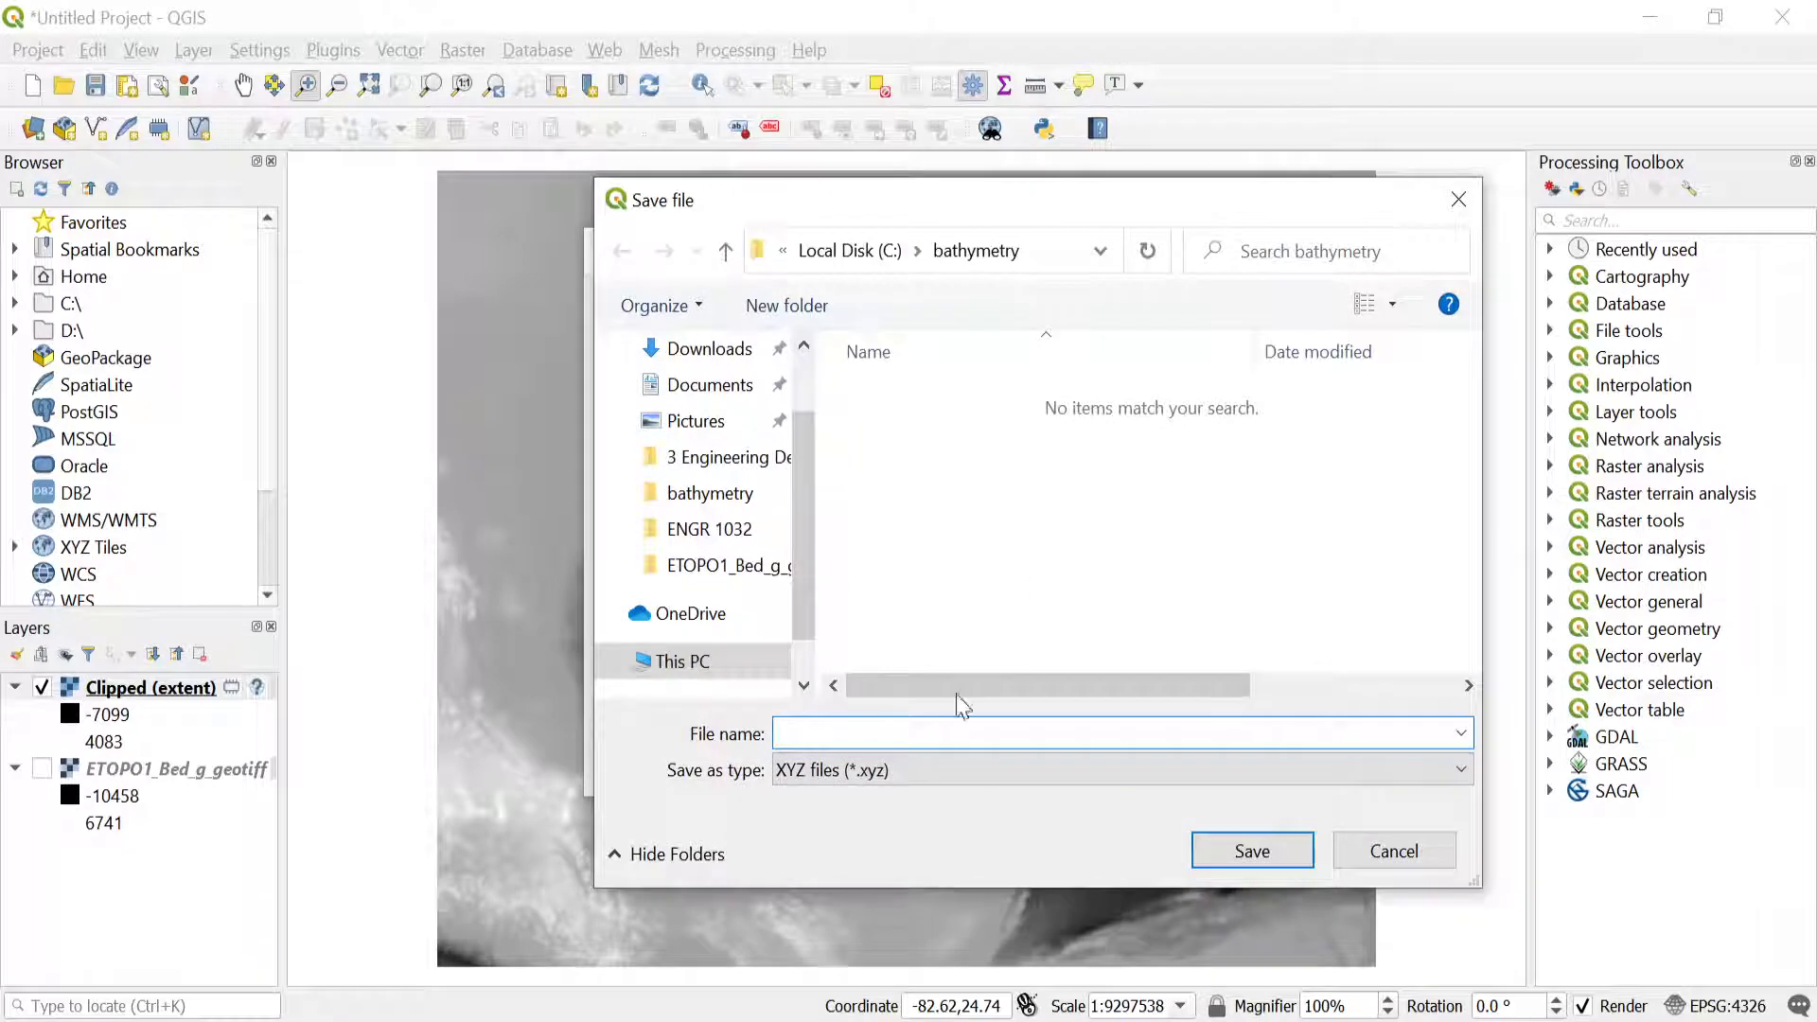
# Examine the output file formats available for the converted raster, keeping XYZ files (*.xyz) as the type.
pyautogui.click(901, 763)
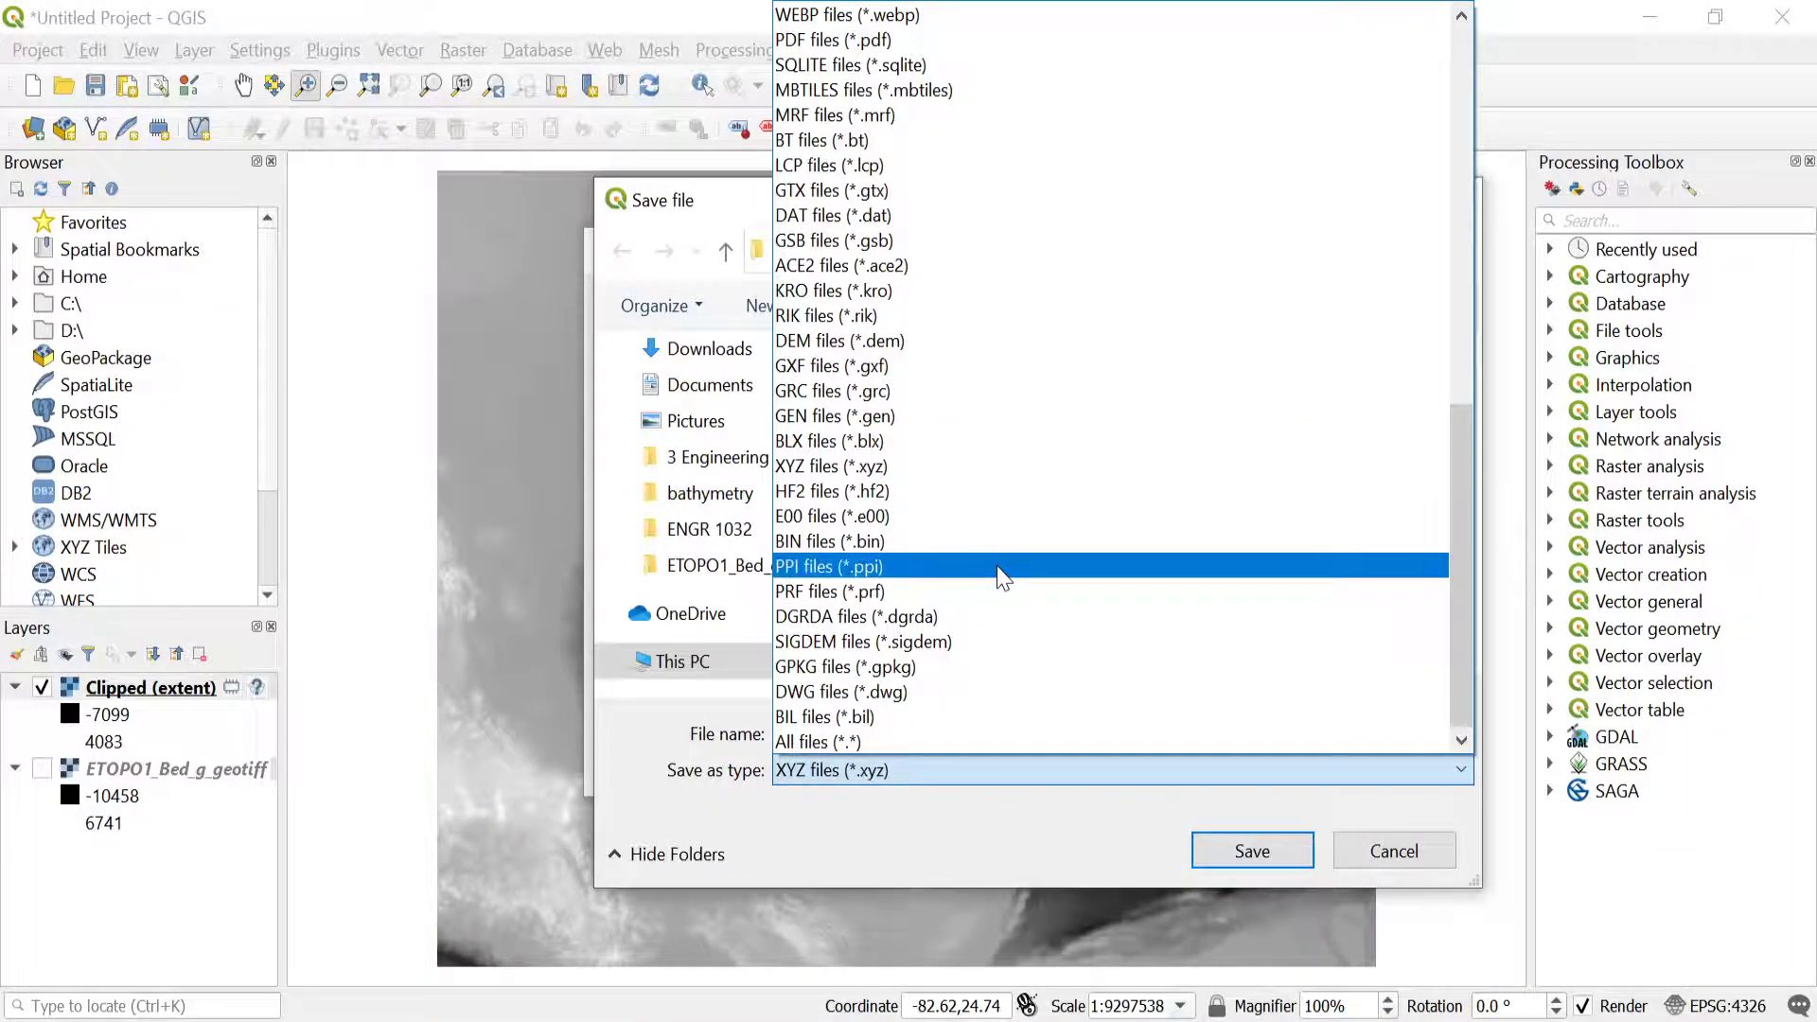
pyautogui.scroll(4, 999, 457)
pyautogui.scroll(7, 992, 450)
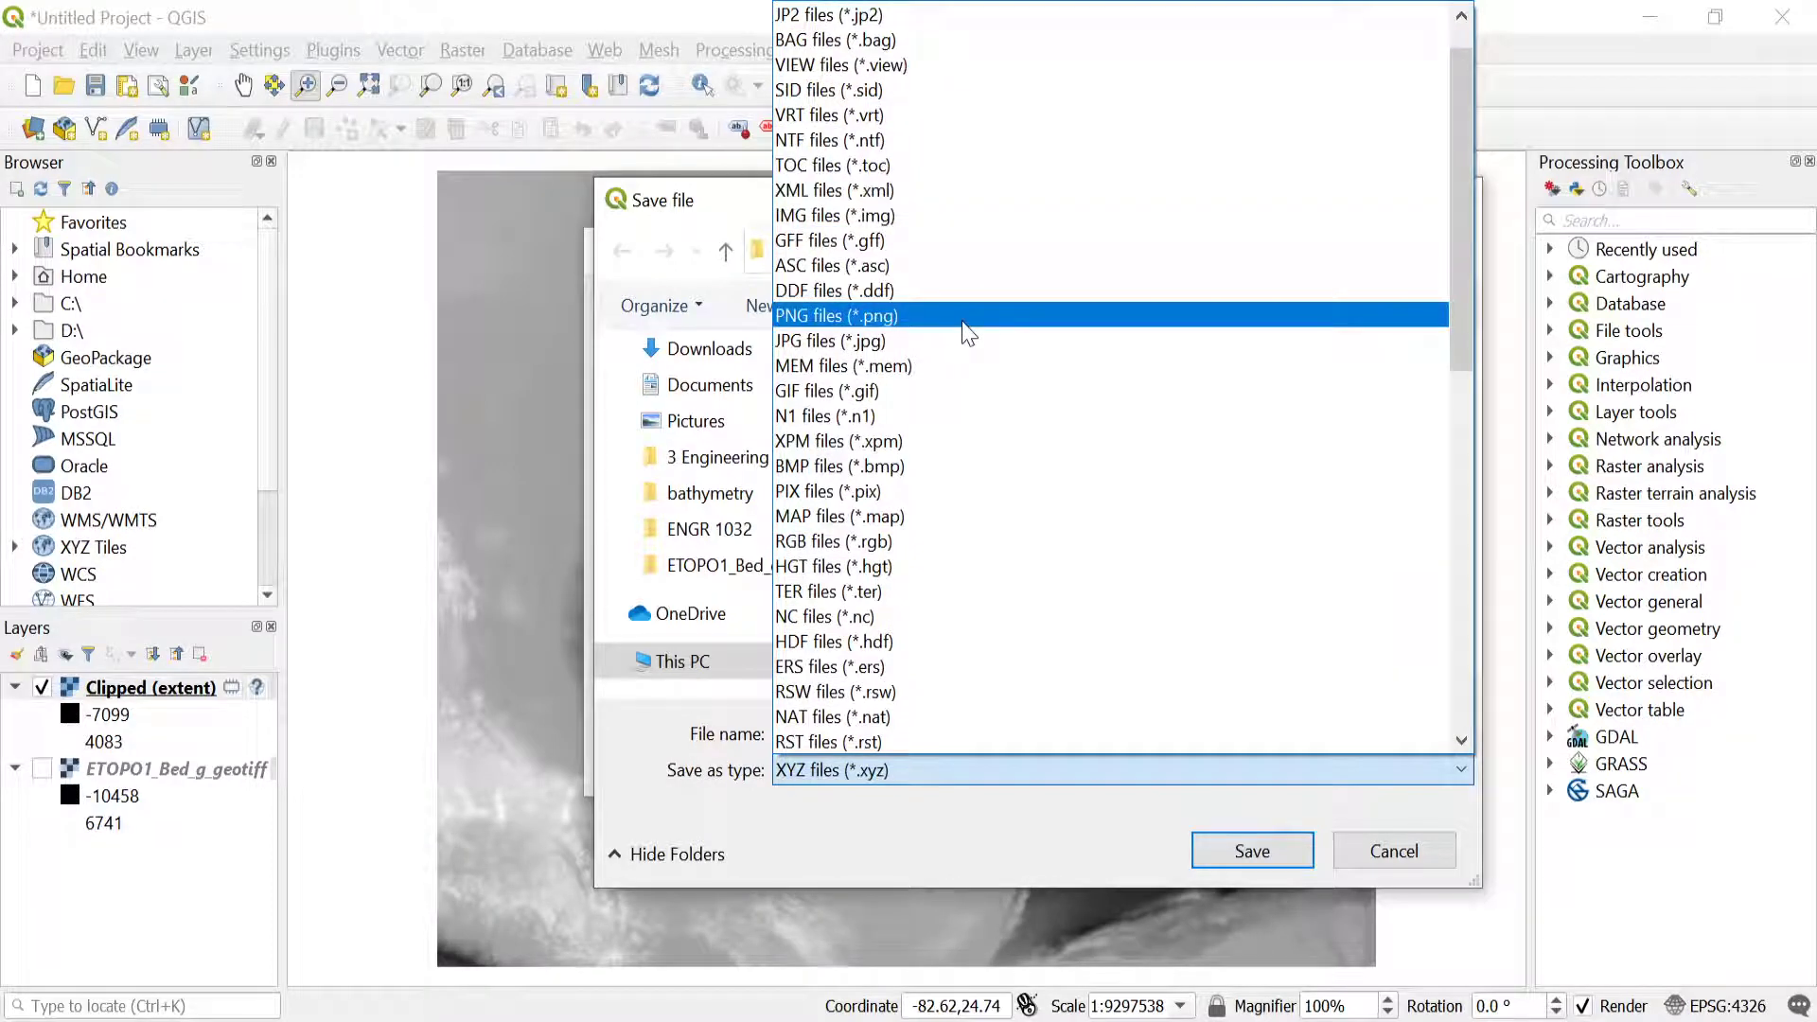
pyautogui.scroll(-7, 968, 331)
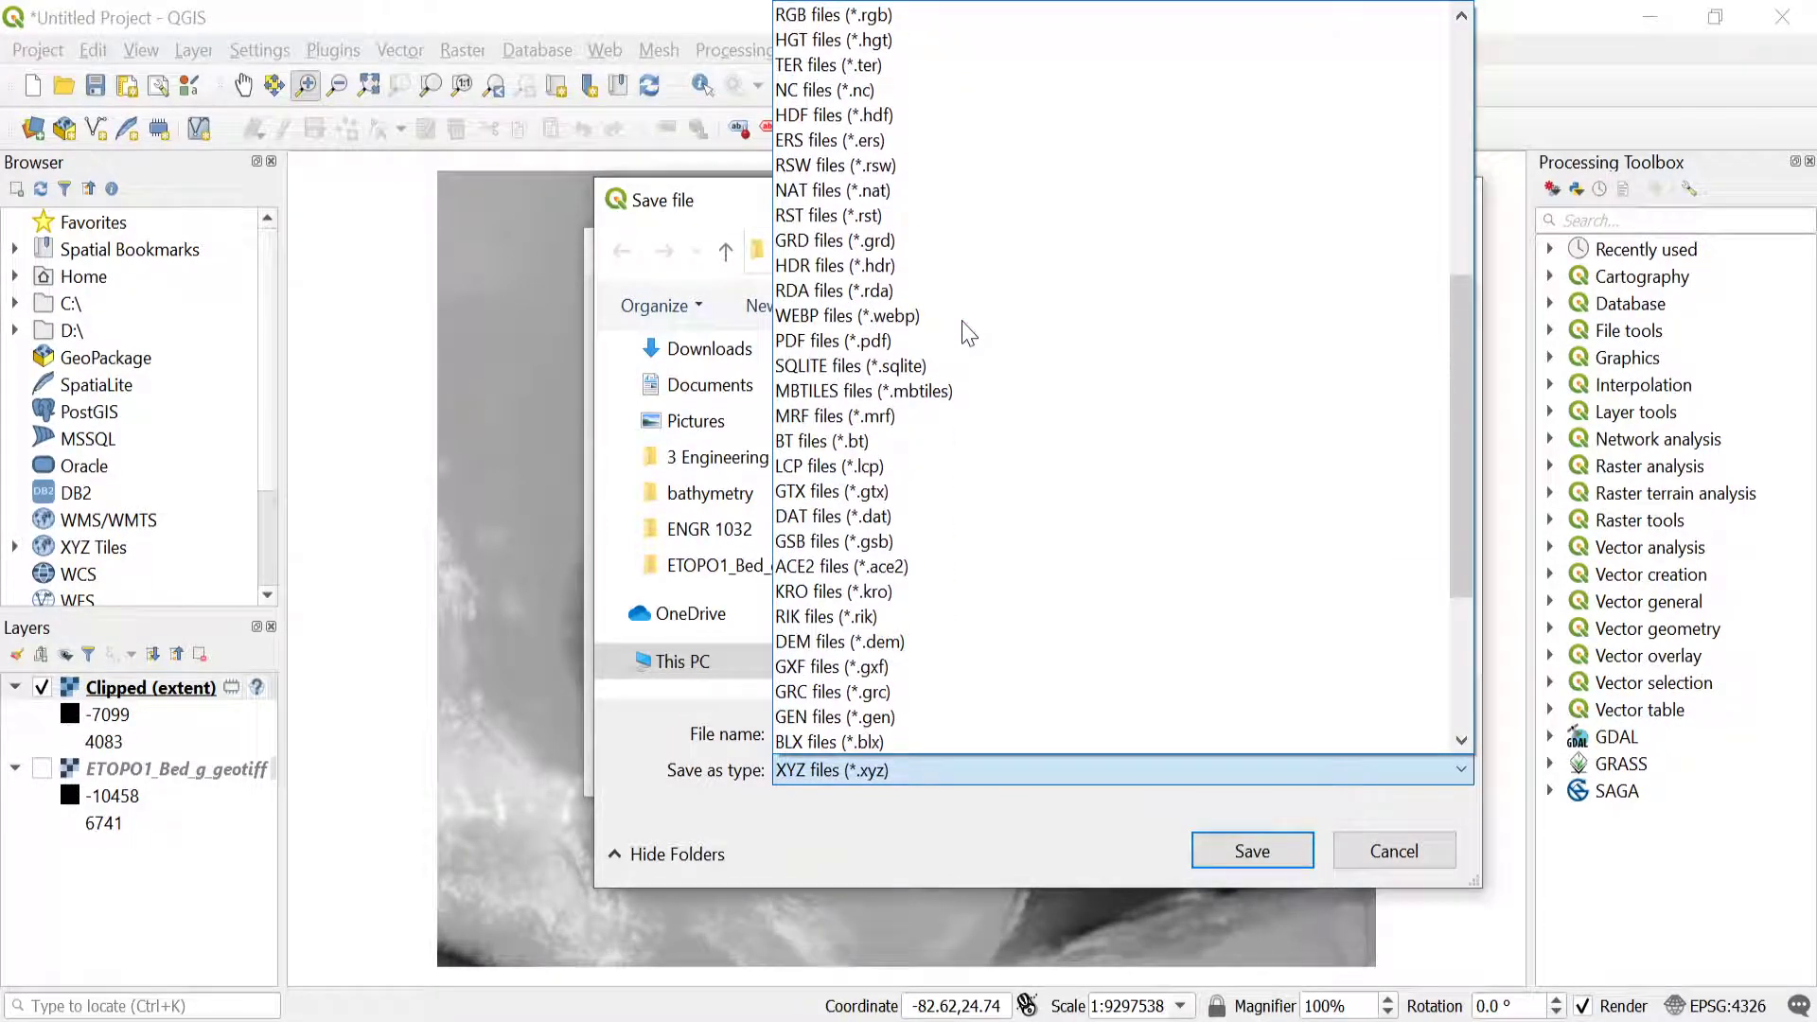
pyautogui.scroll(-4, 966, 327)
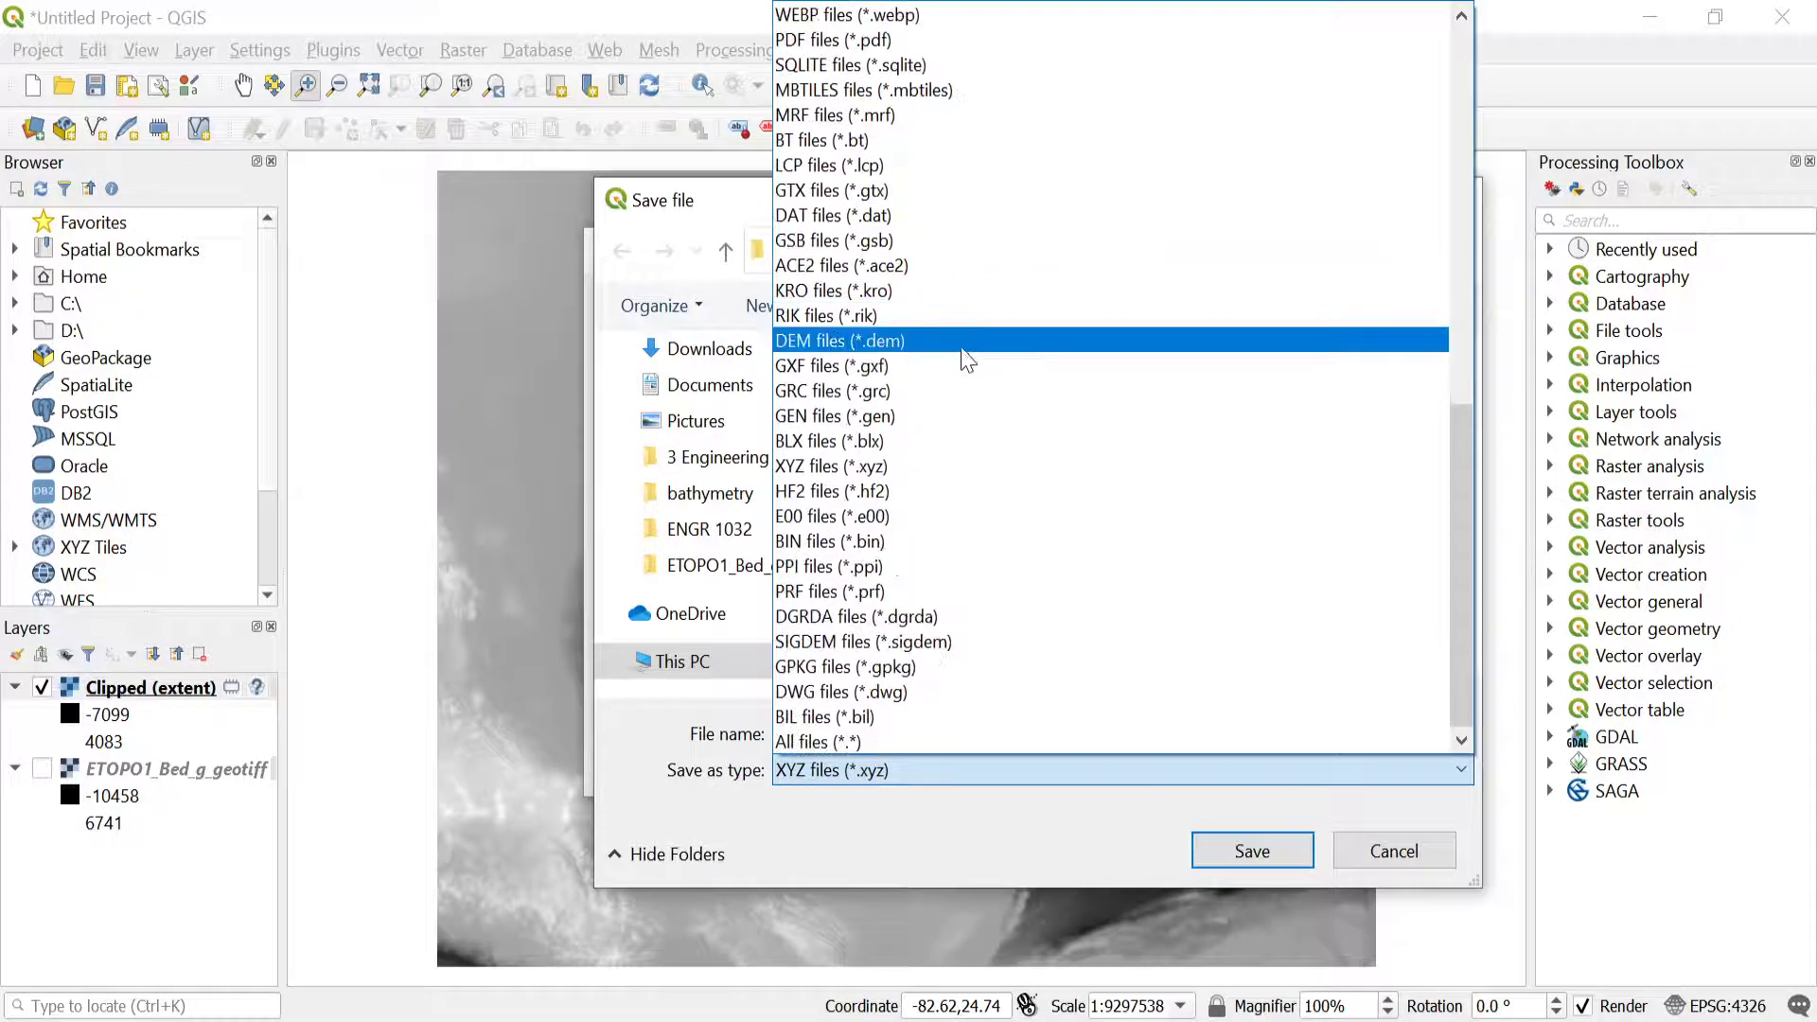
pyautogui.click(951, 839)
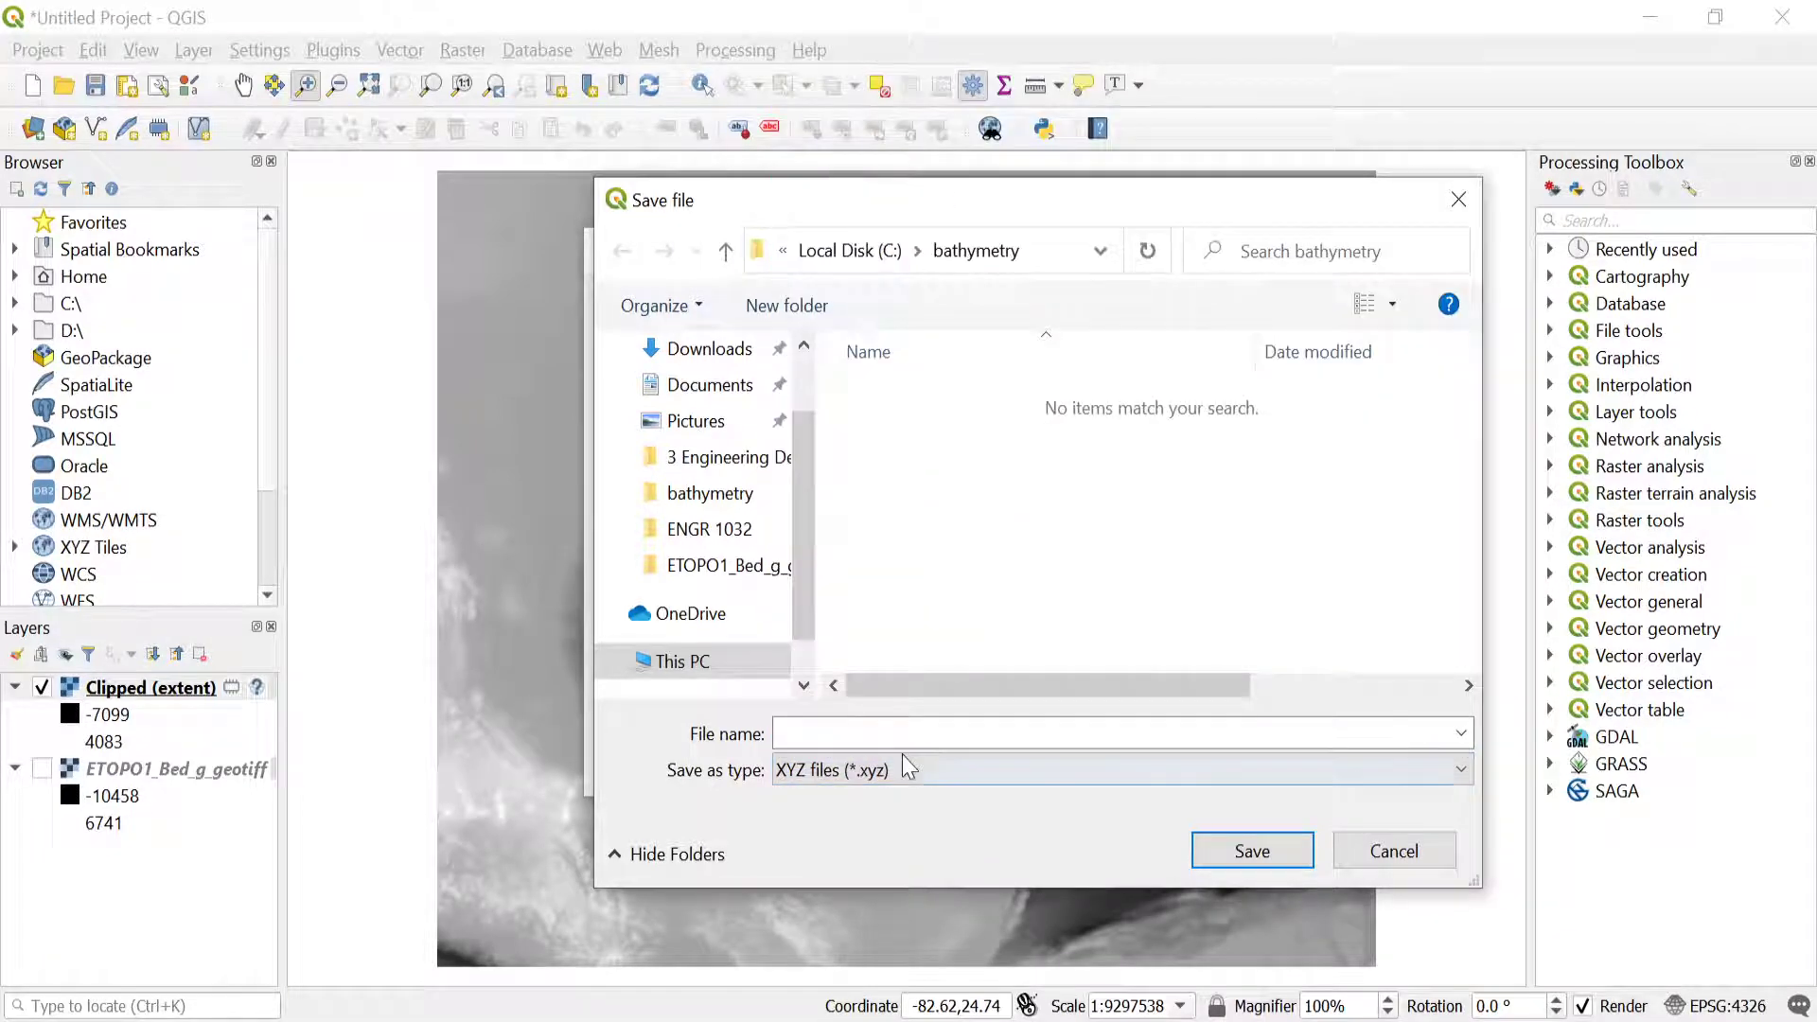
pyautogui.click(907, 760)
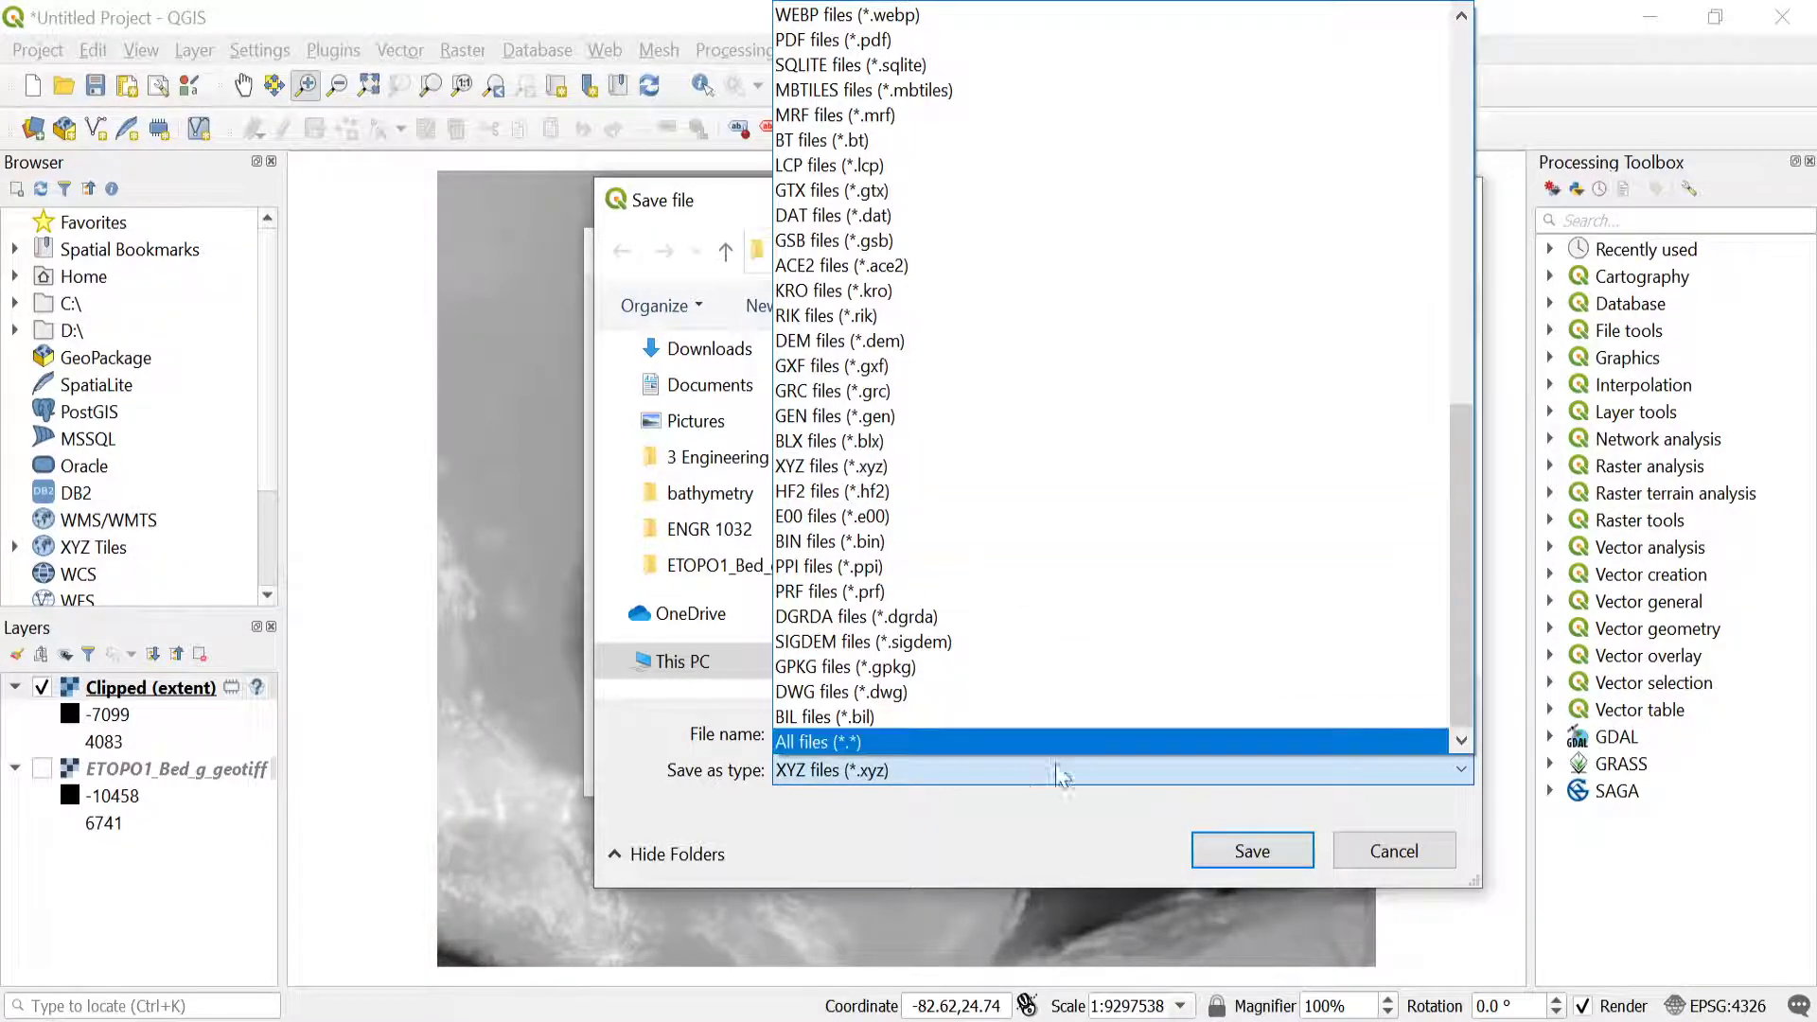
pyautogui.click(1001, 843)
# Save the converted output as xyz.xyz in C:/bathymetry, run the Translate conversion and close its dialog.
pyautogui.click(852, 733)
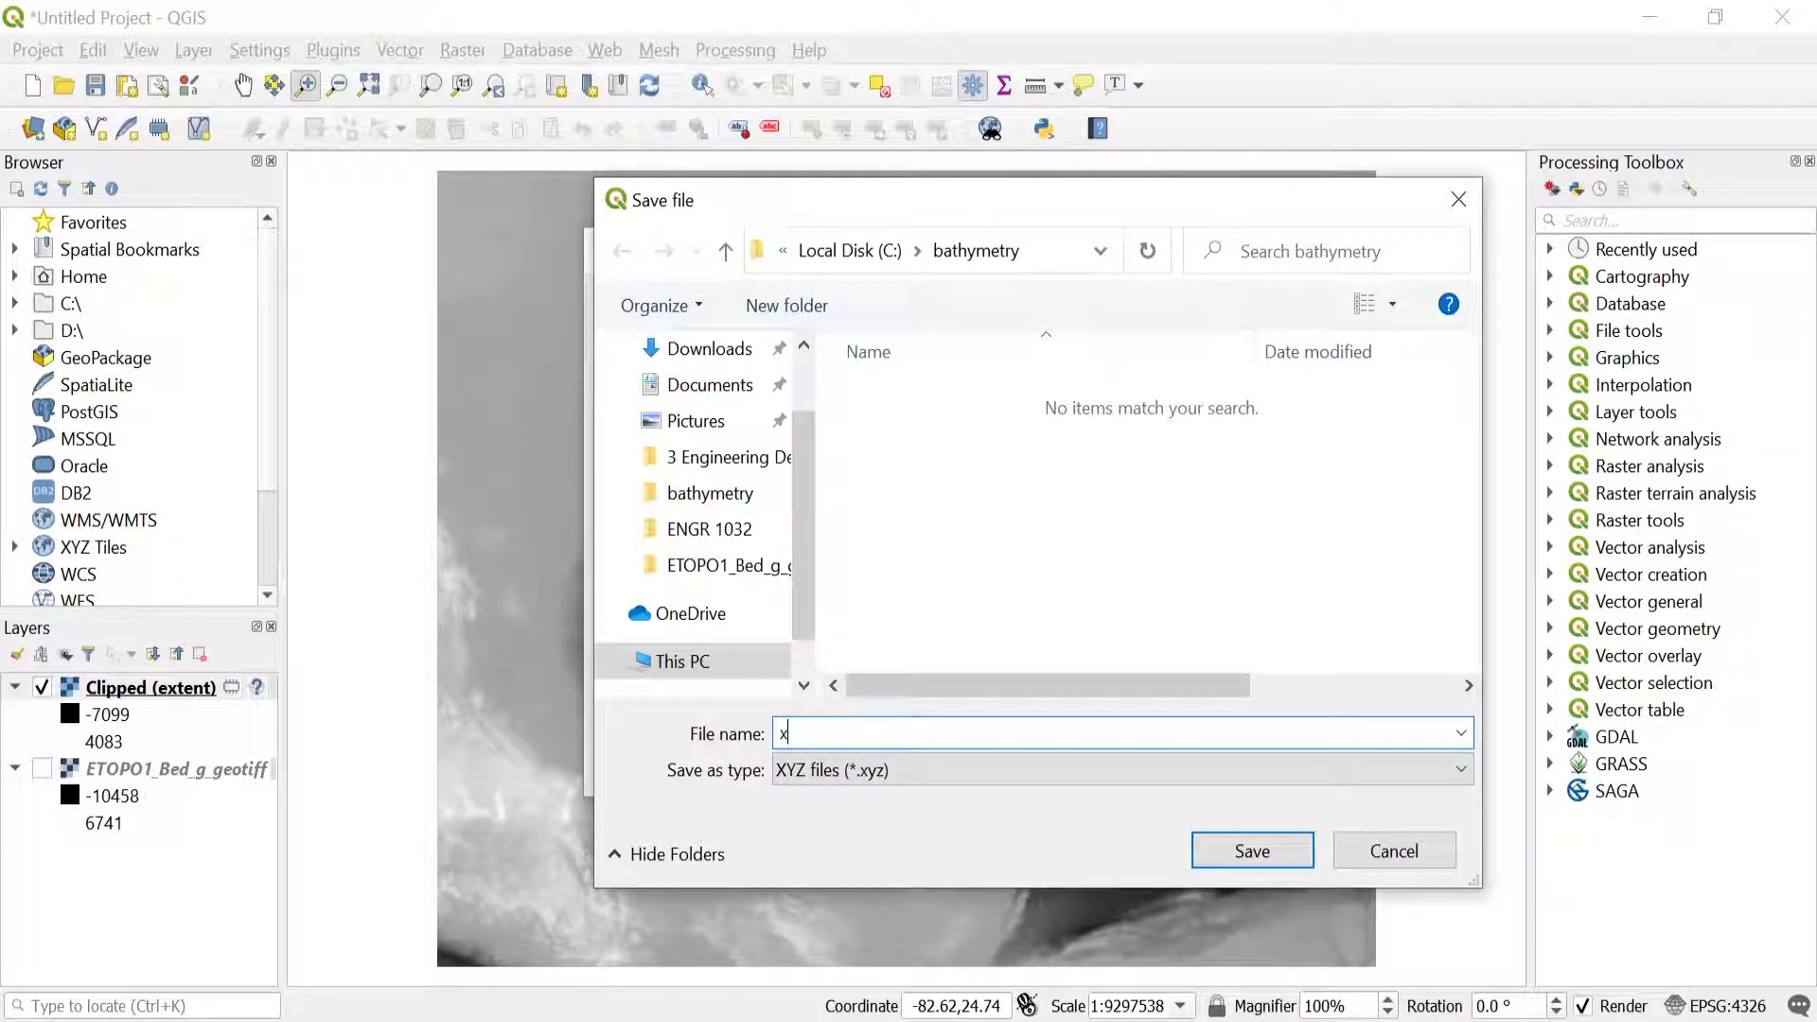
pyautogui.click(1249, 852)
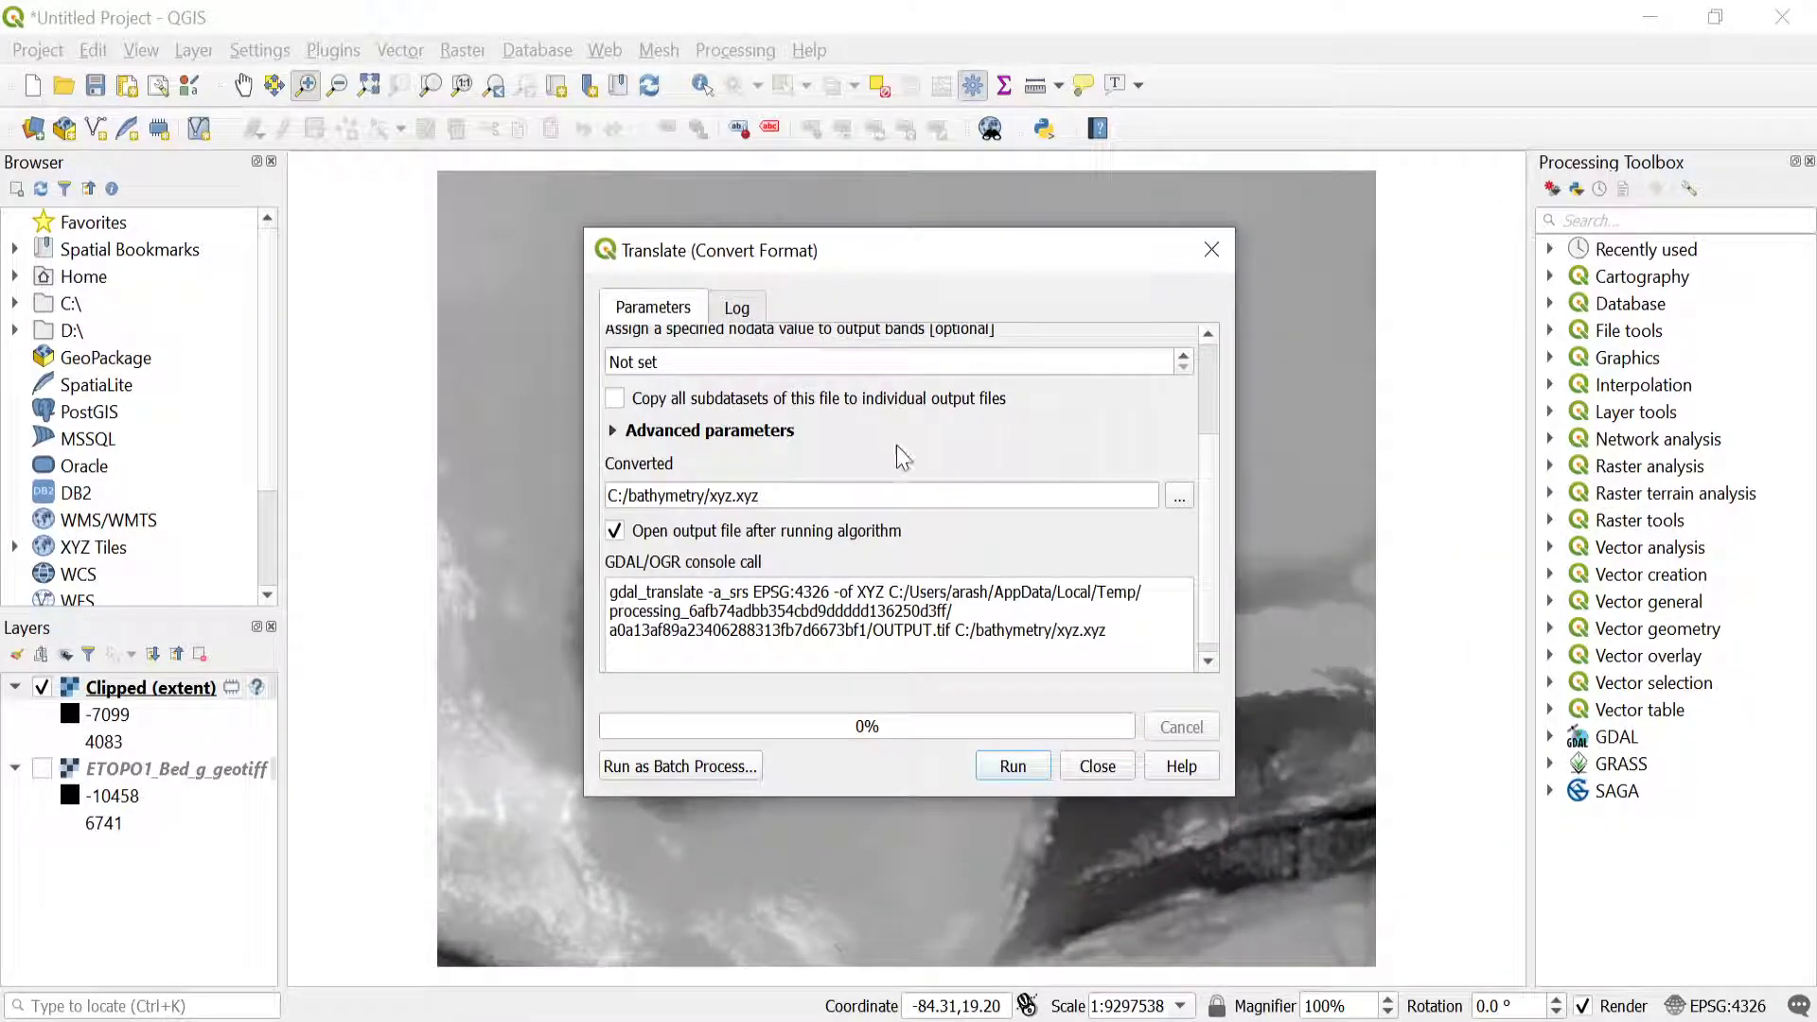
pyautogui.click(1019, 770)
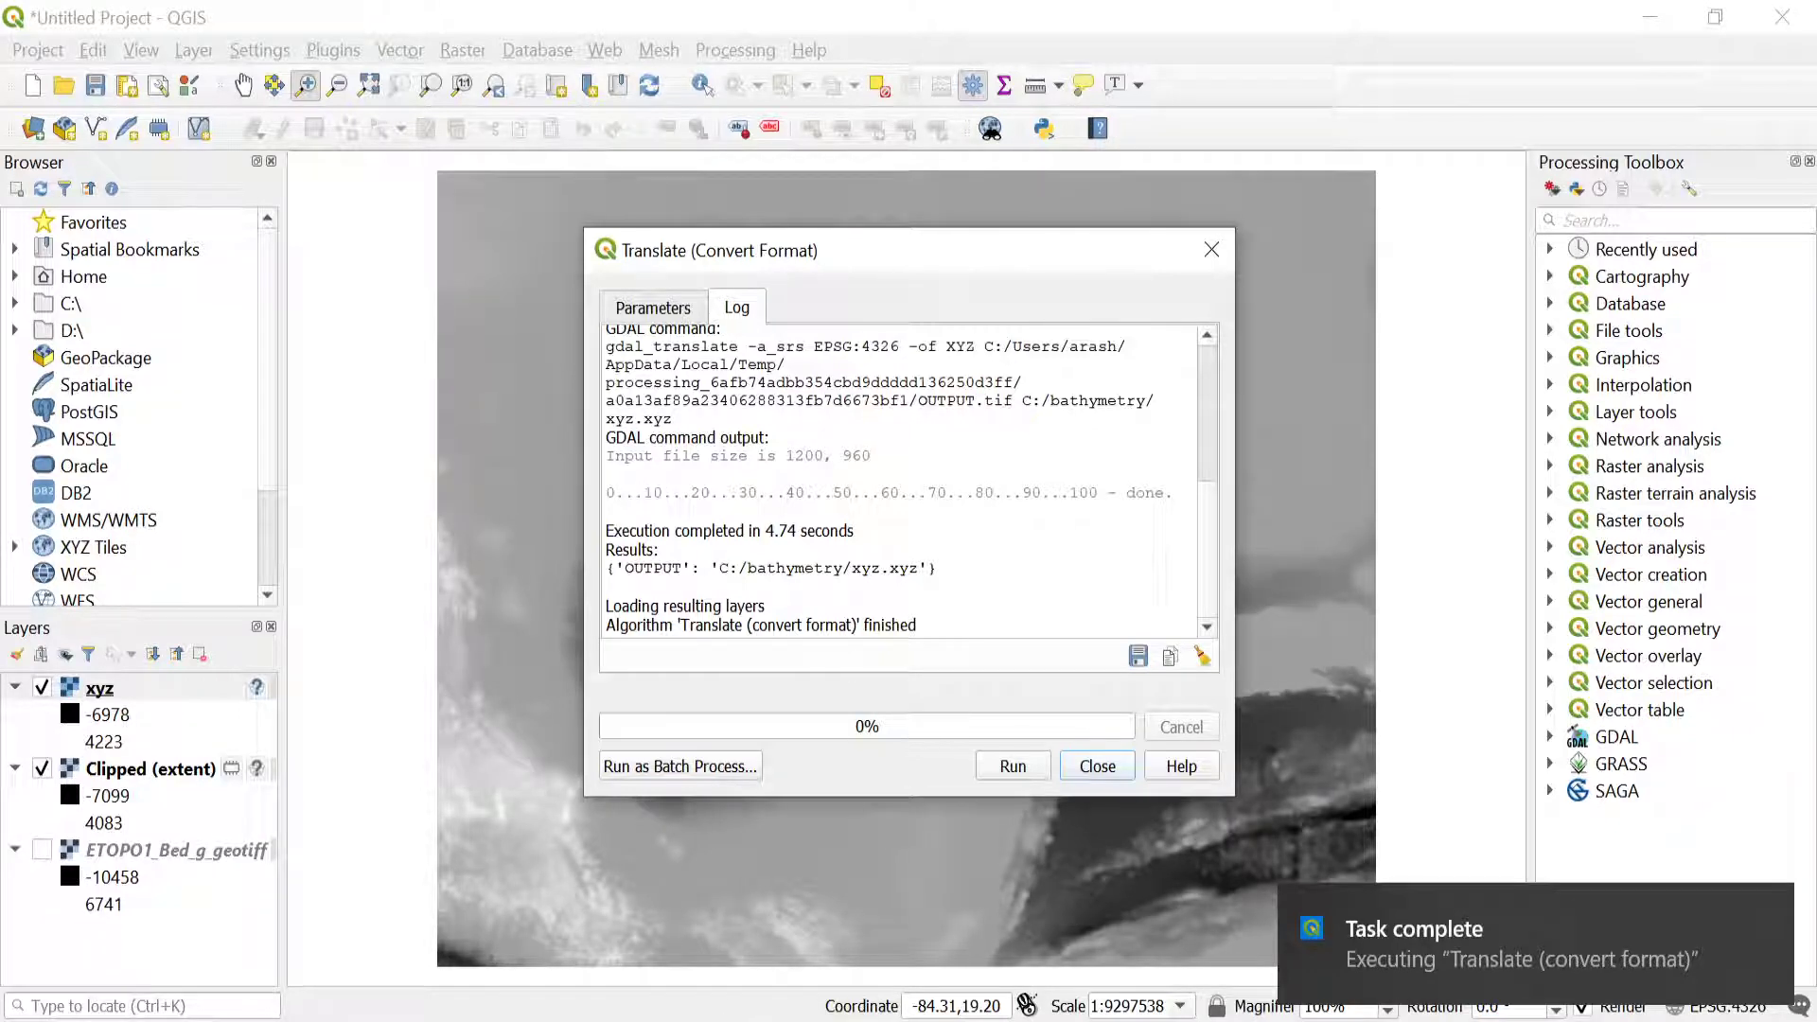
pyautogui.click(1098, 767)
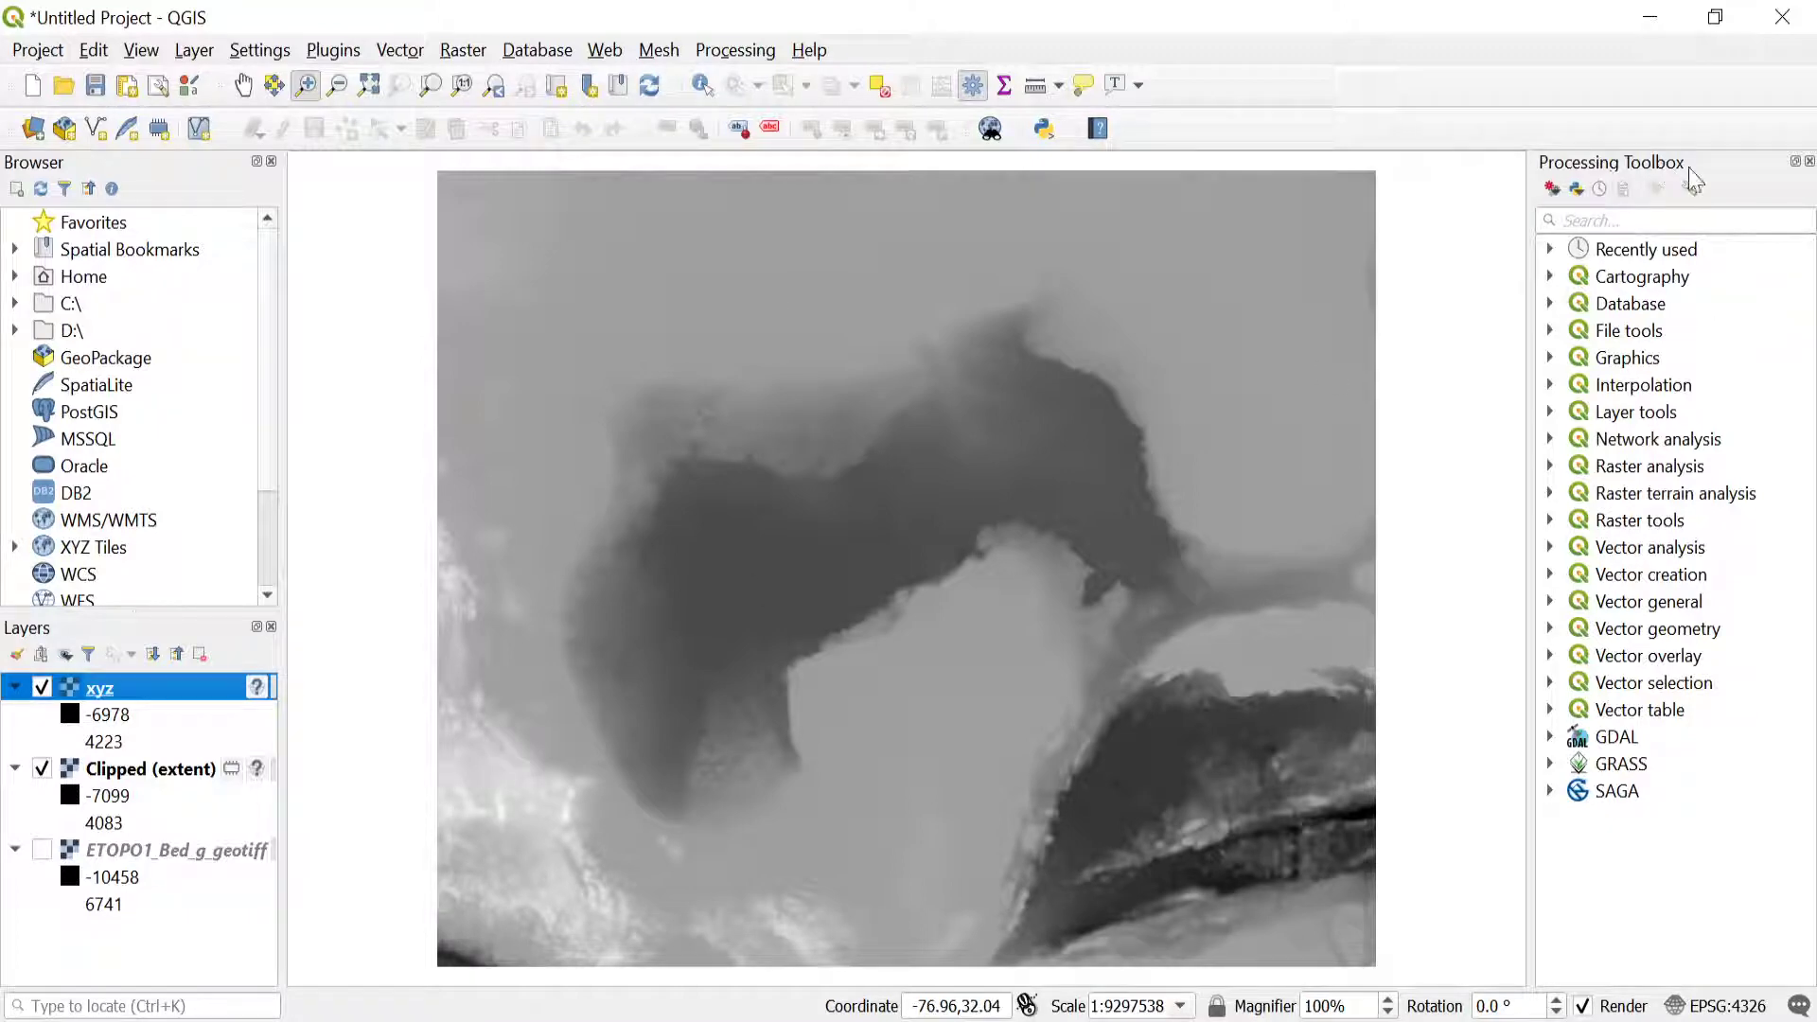
# Hide the Processing Toolbox and show it again.
pyautogui.click(737, 55)
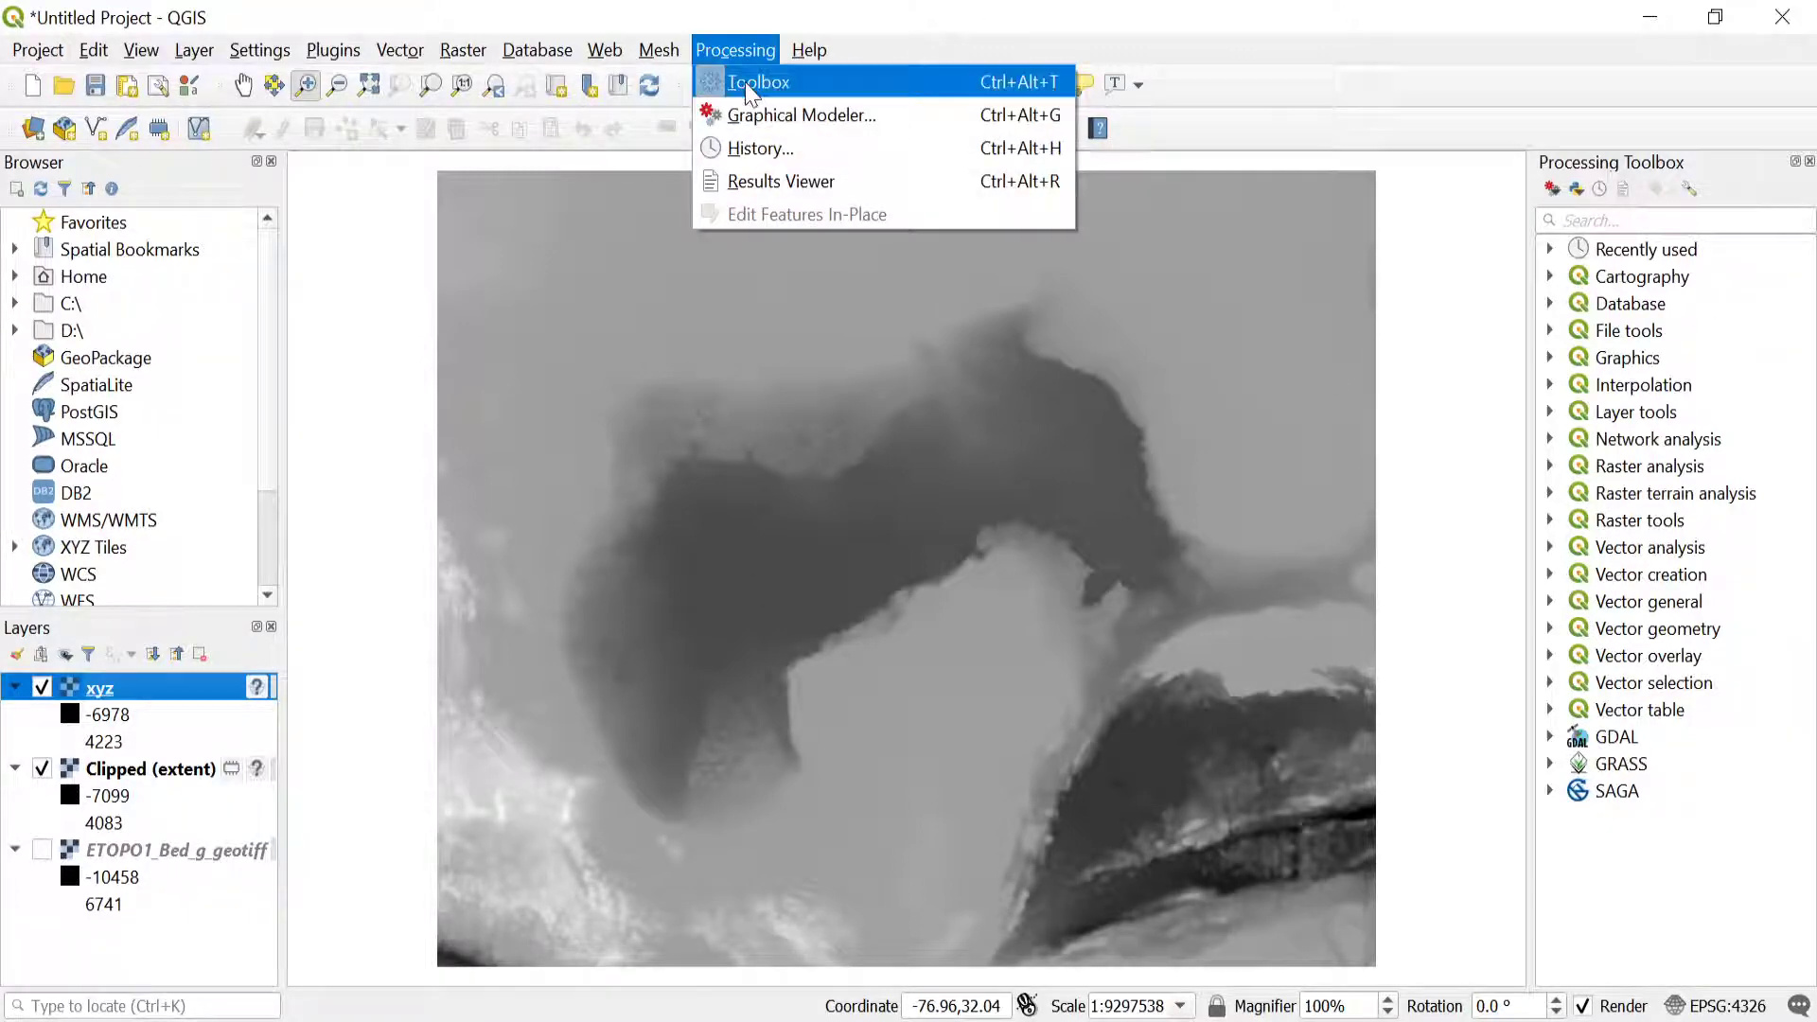
pyautogui.click(747, 83)
pyautogui.click(731, 52)
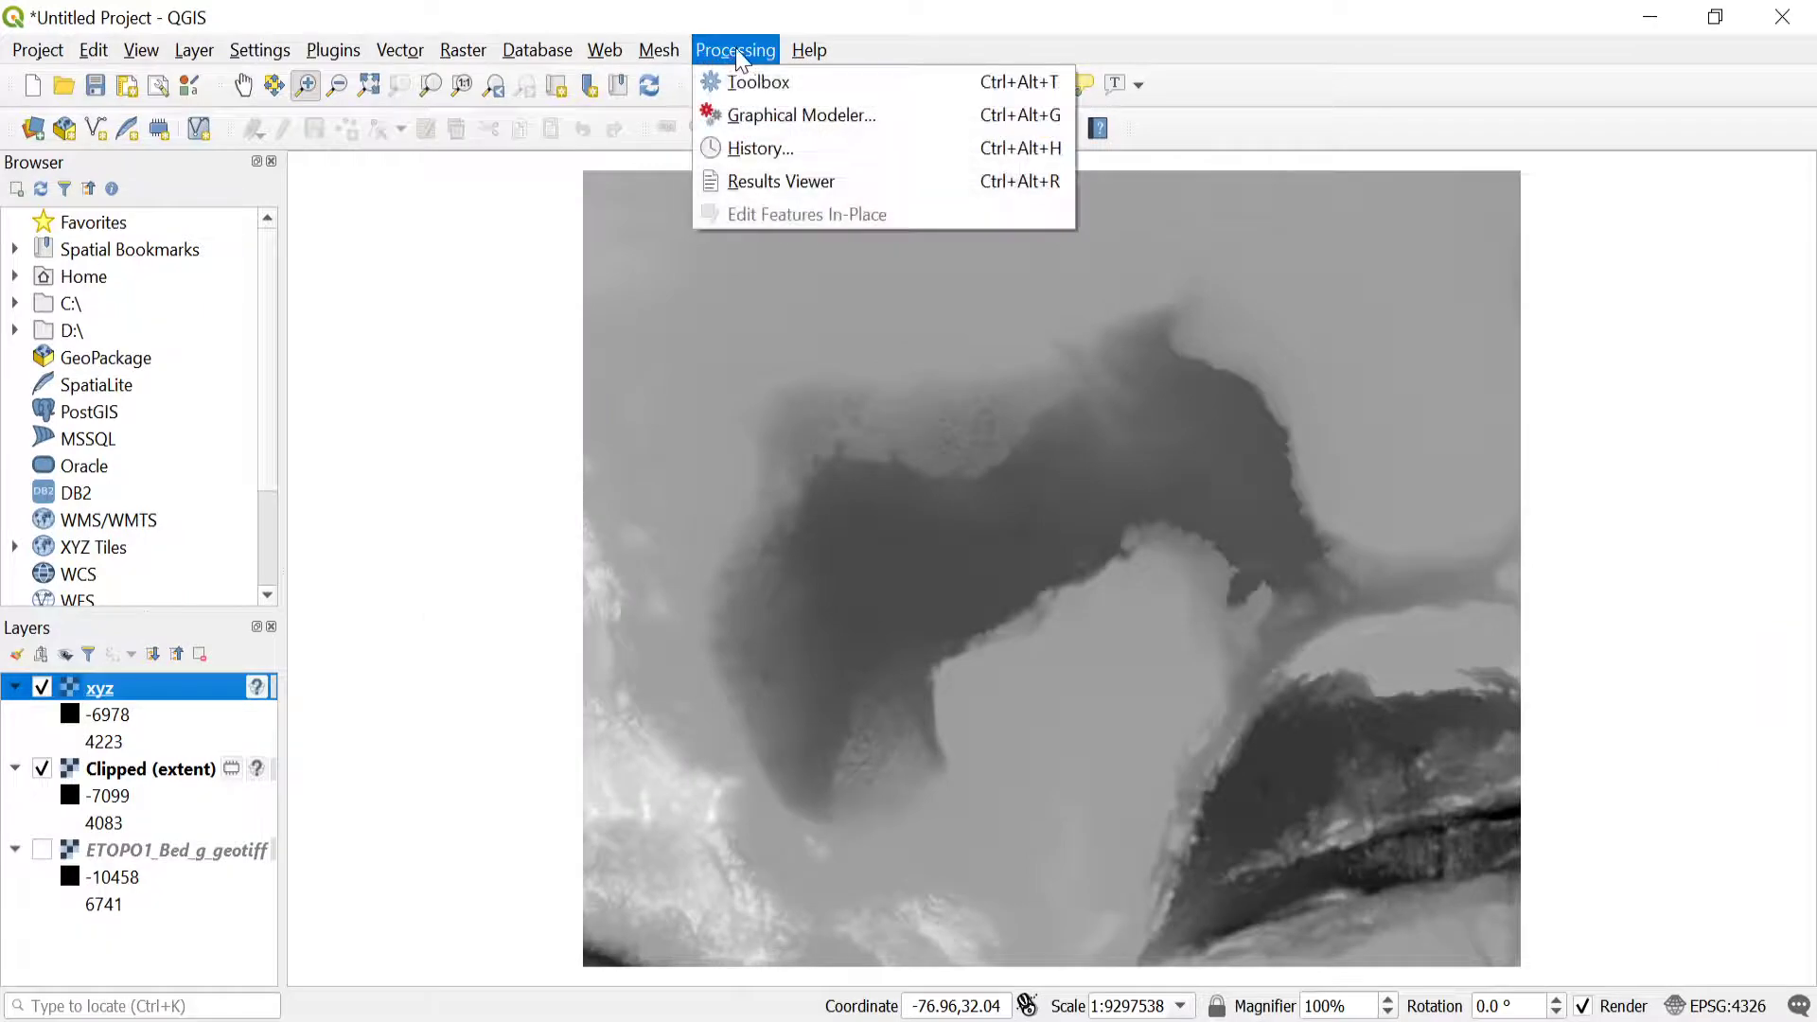
pyautogui.click(743, 82)
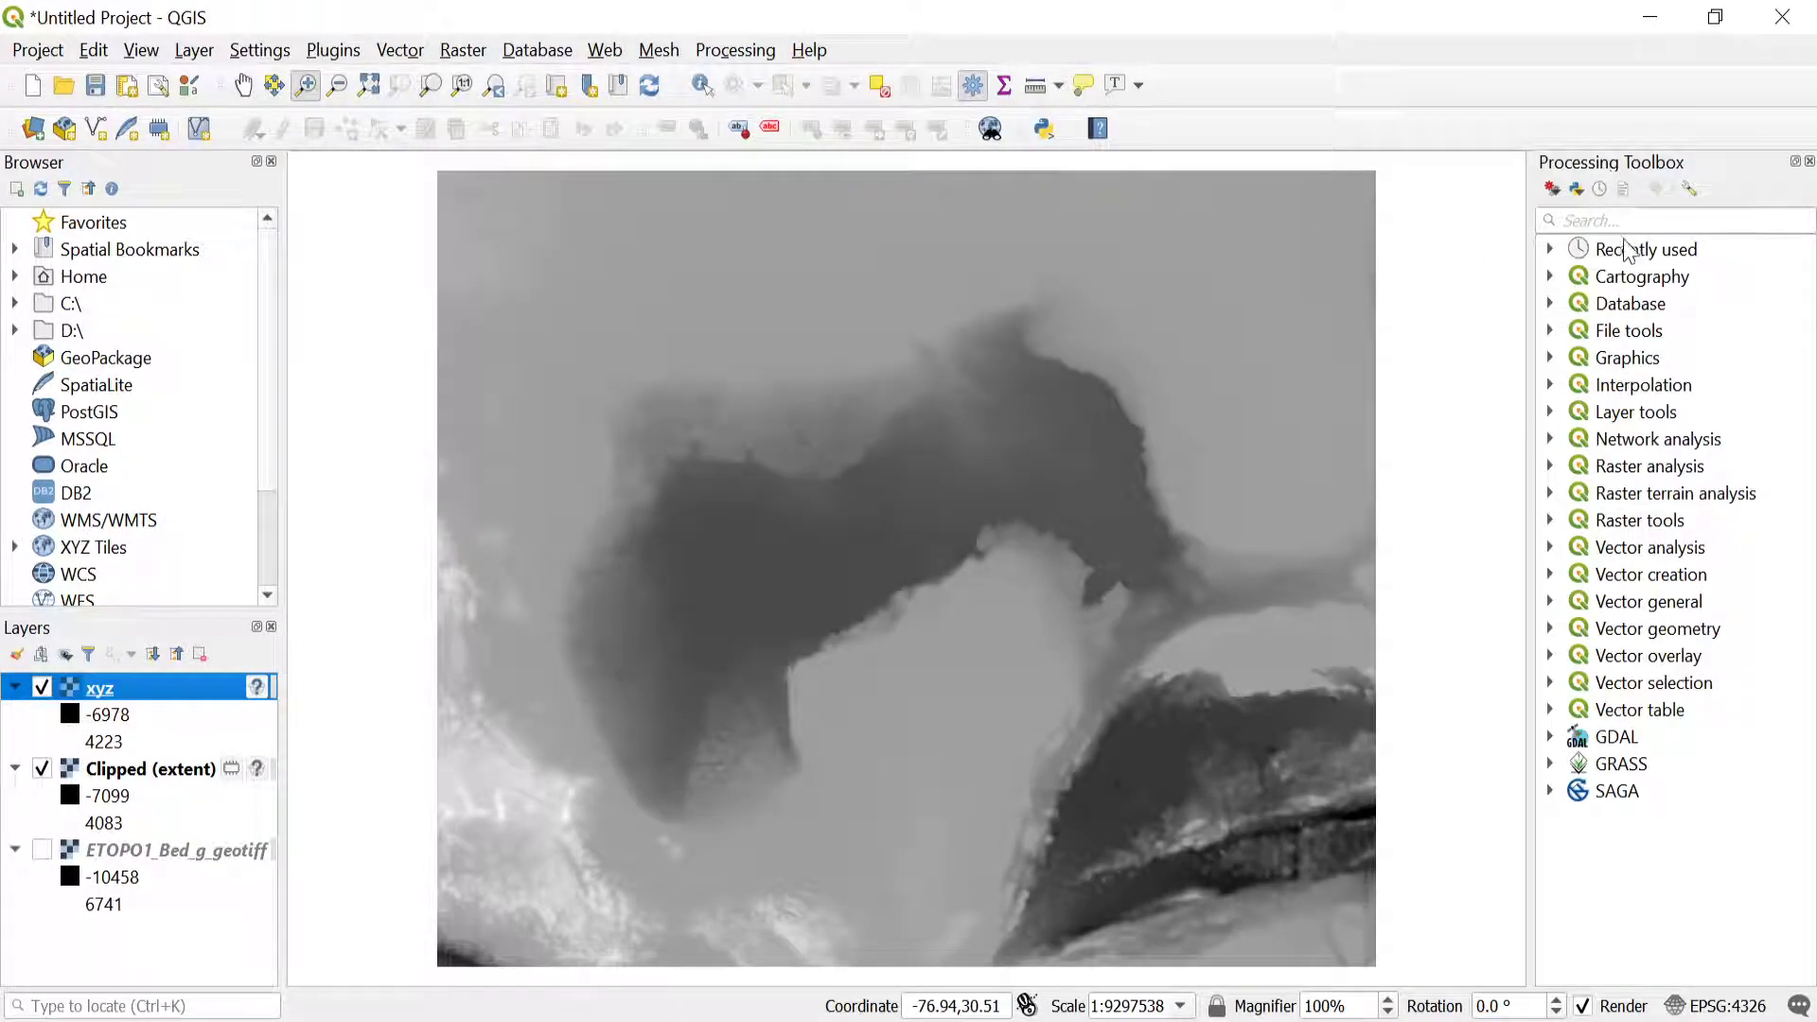
# Find the GDAL gdal2xyz tool by searching for "xyz", open it and set its input layer to Clipped (extent).
pyautogui.click(1563, 221)
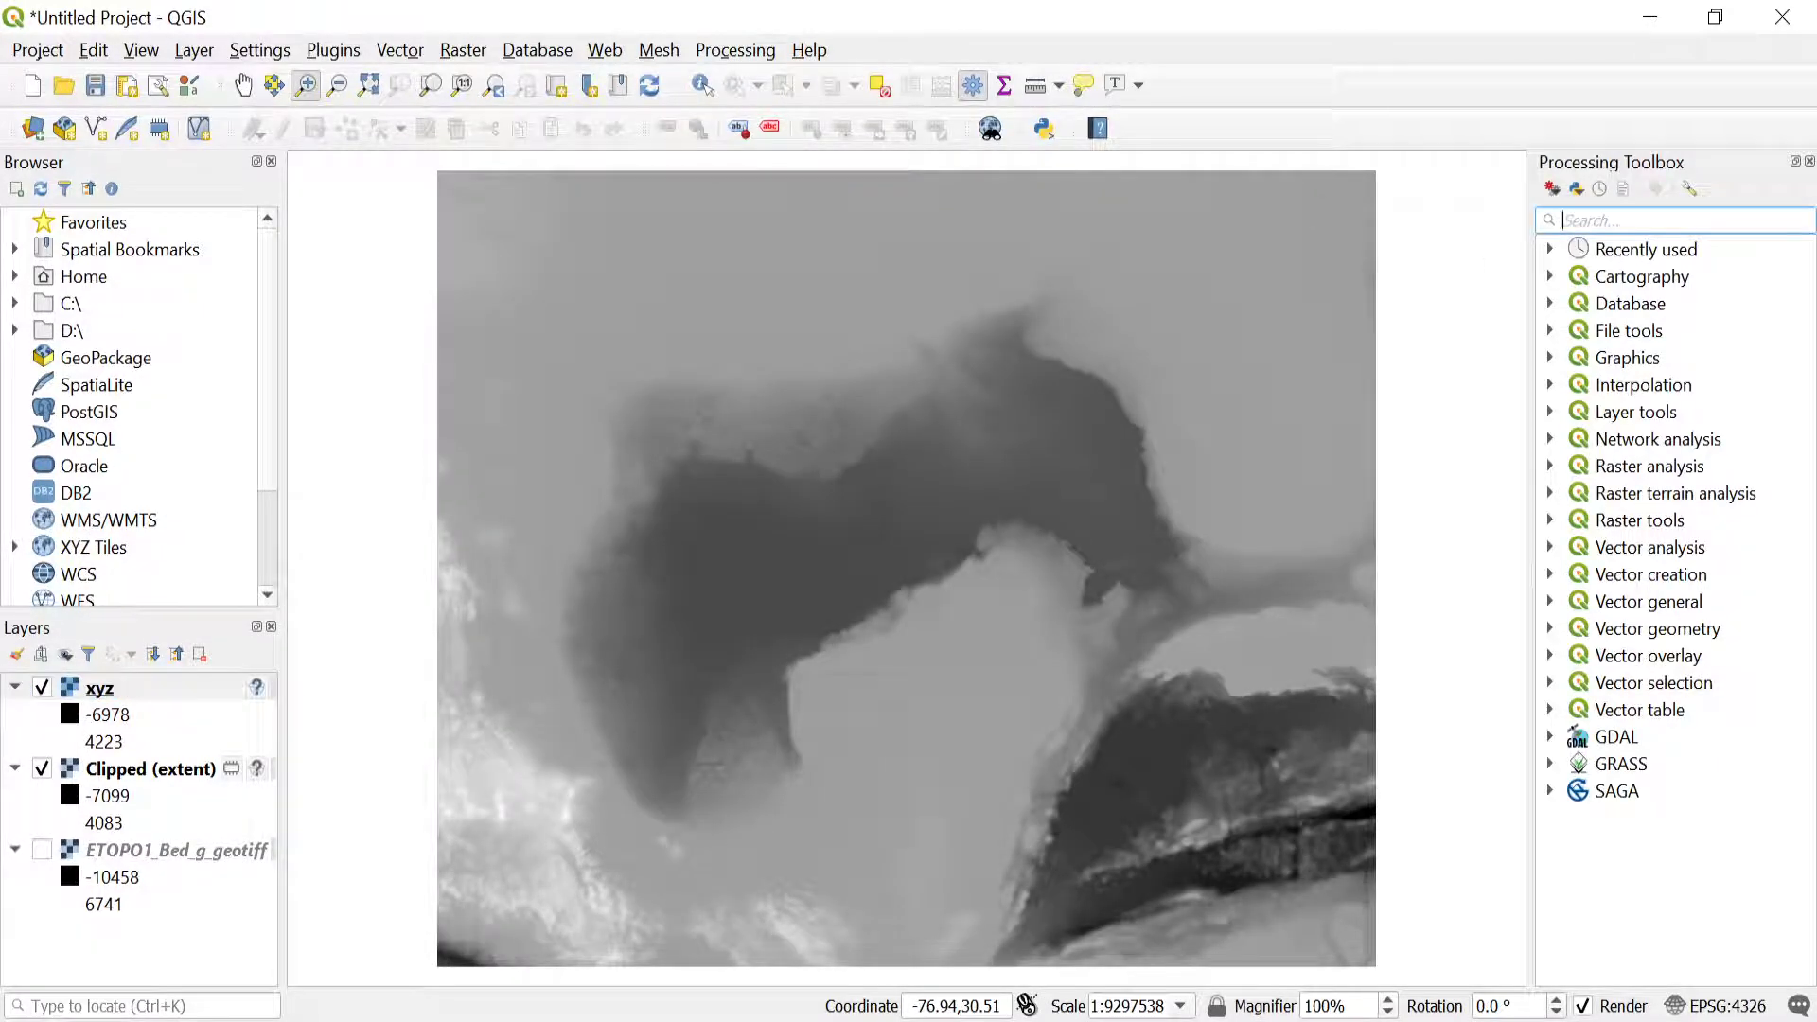
pyautogui.write('xyz')
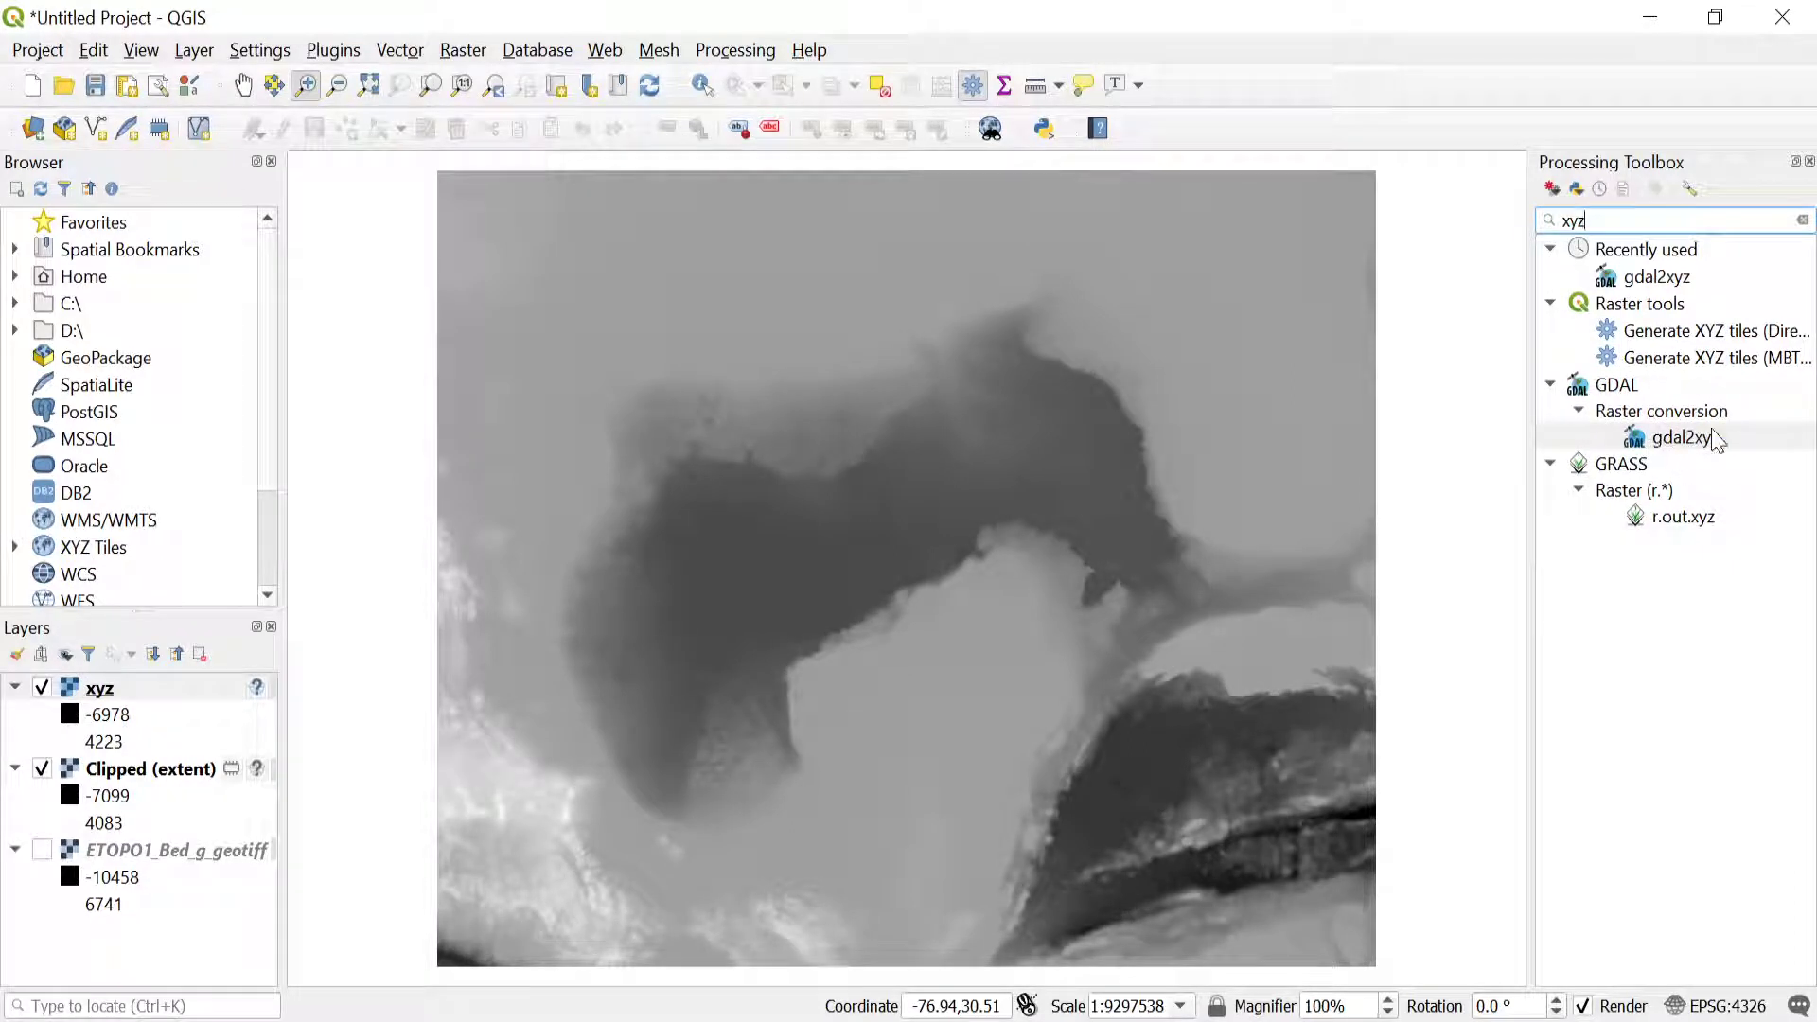
pyautogui.doubleClick(1684, 441)
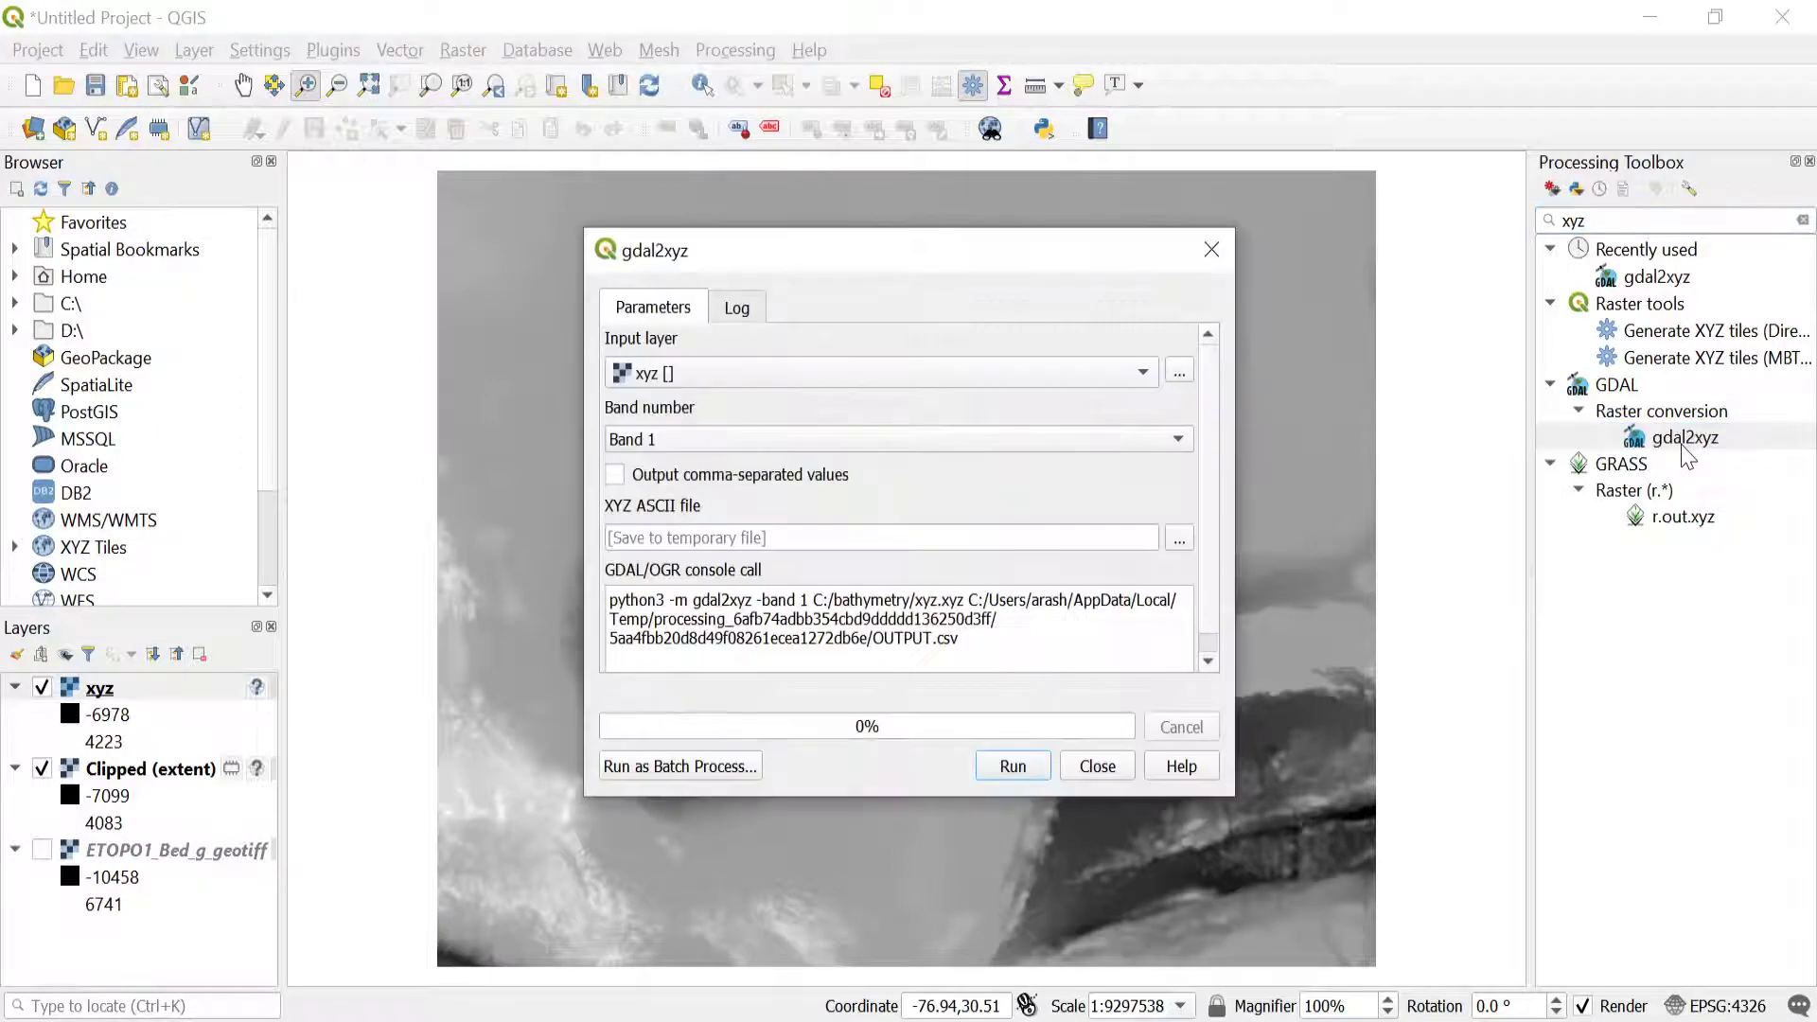
pyautogui.click(1129, 375)
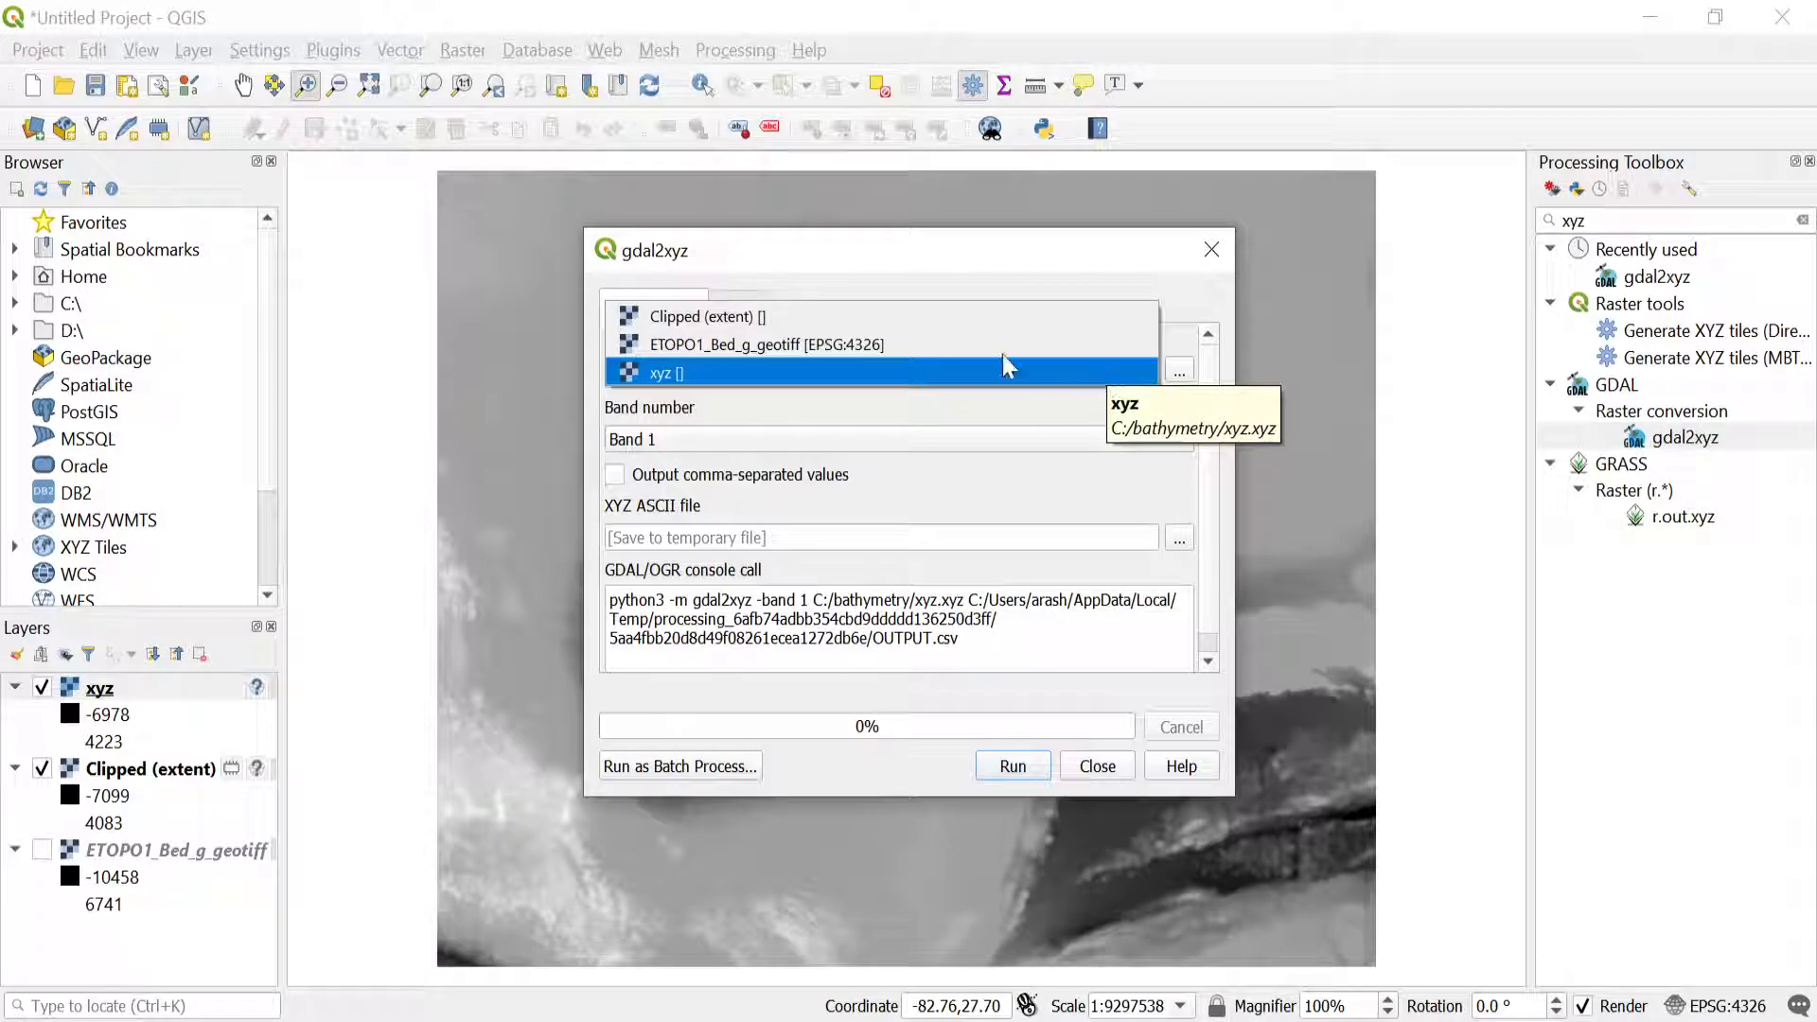
pyautogui.click(814, 319)
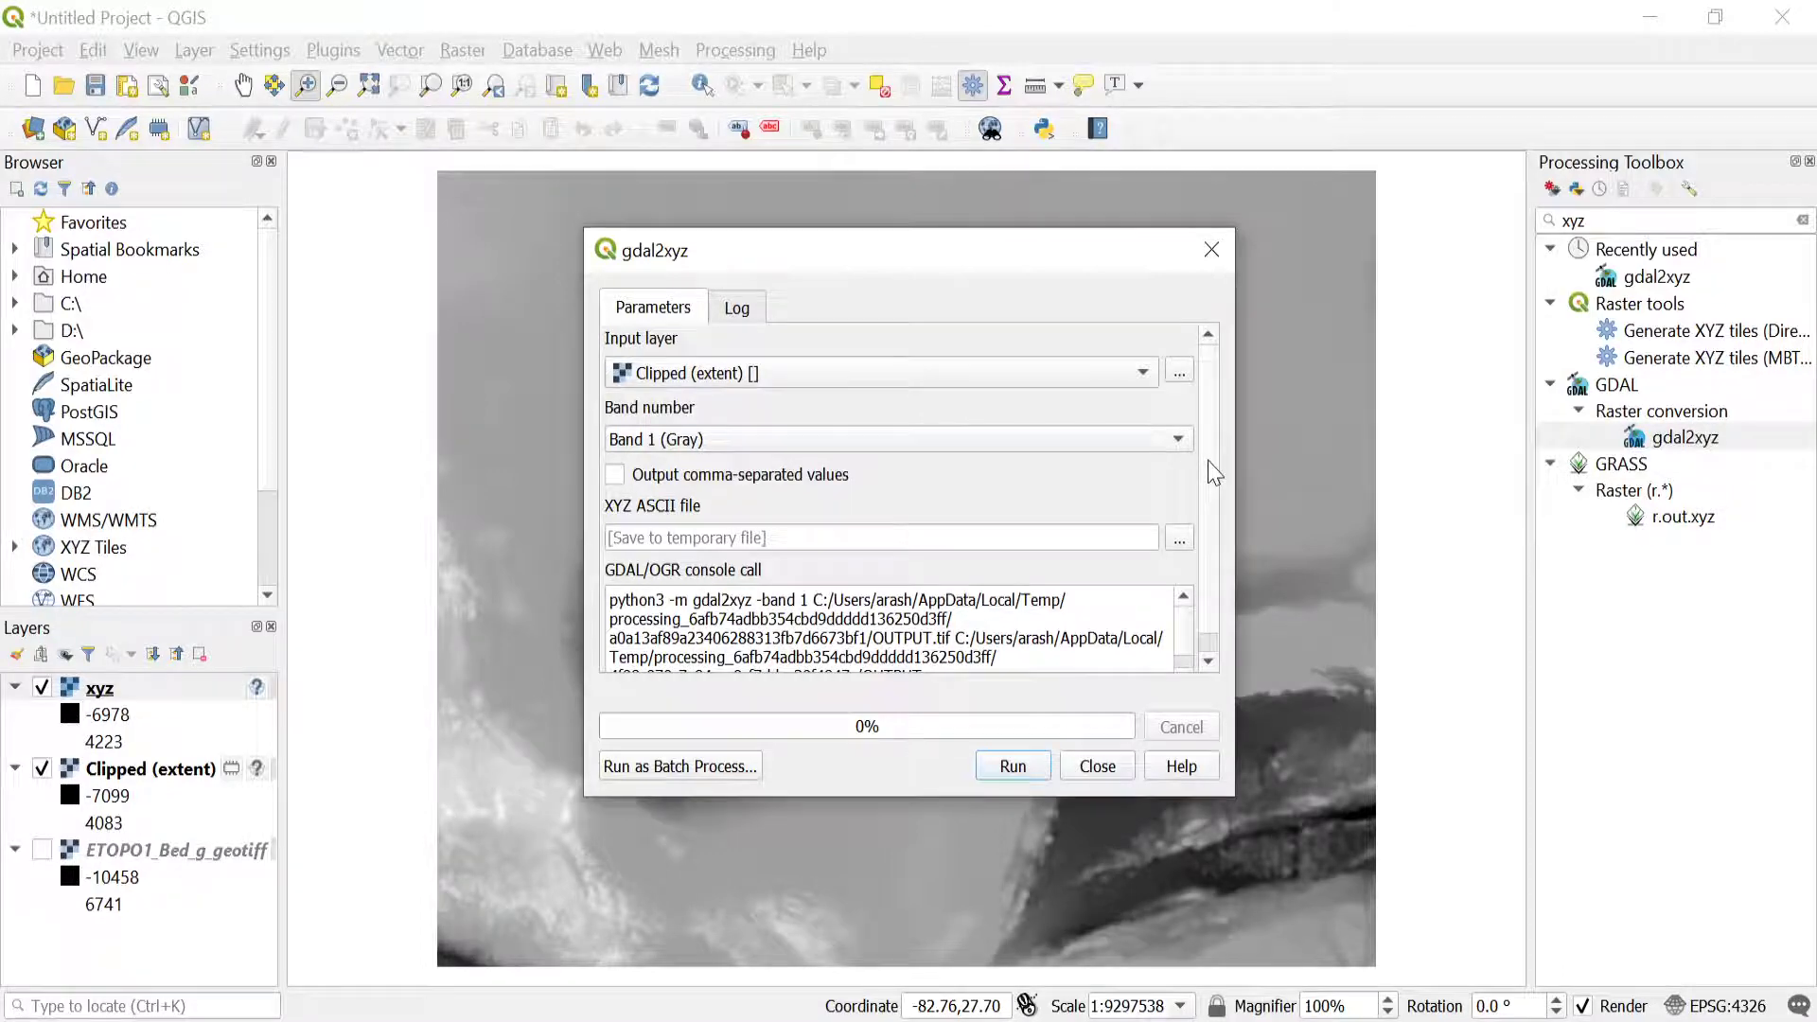
# Set the XYZ ASCII output to xyz.csv in C:/bathymetry, run gdal2xyz and close its dialog.
pyautogui.scroll(-1, 1214, 473)
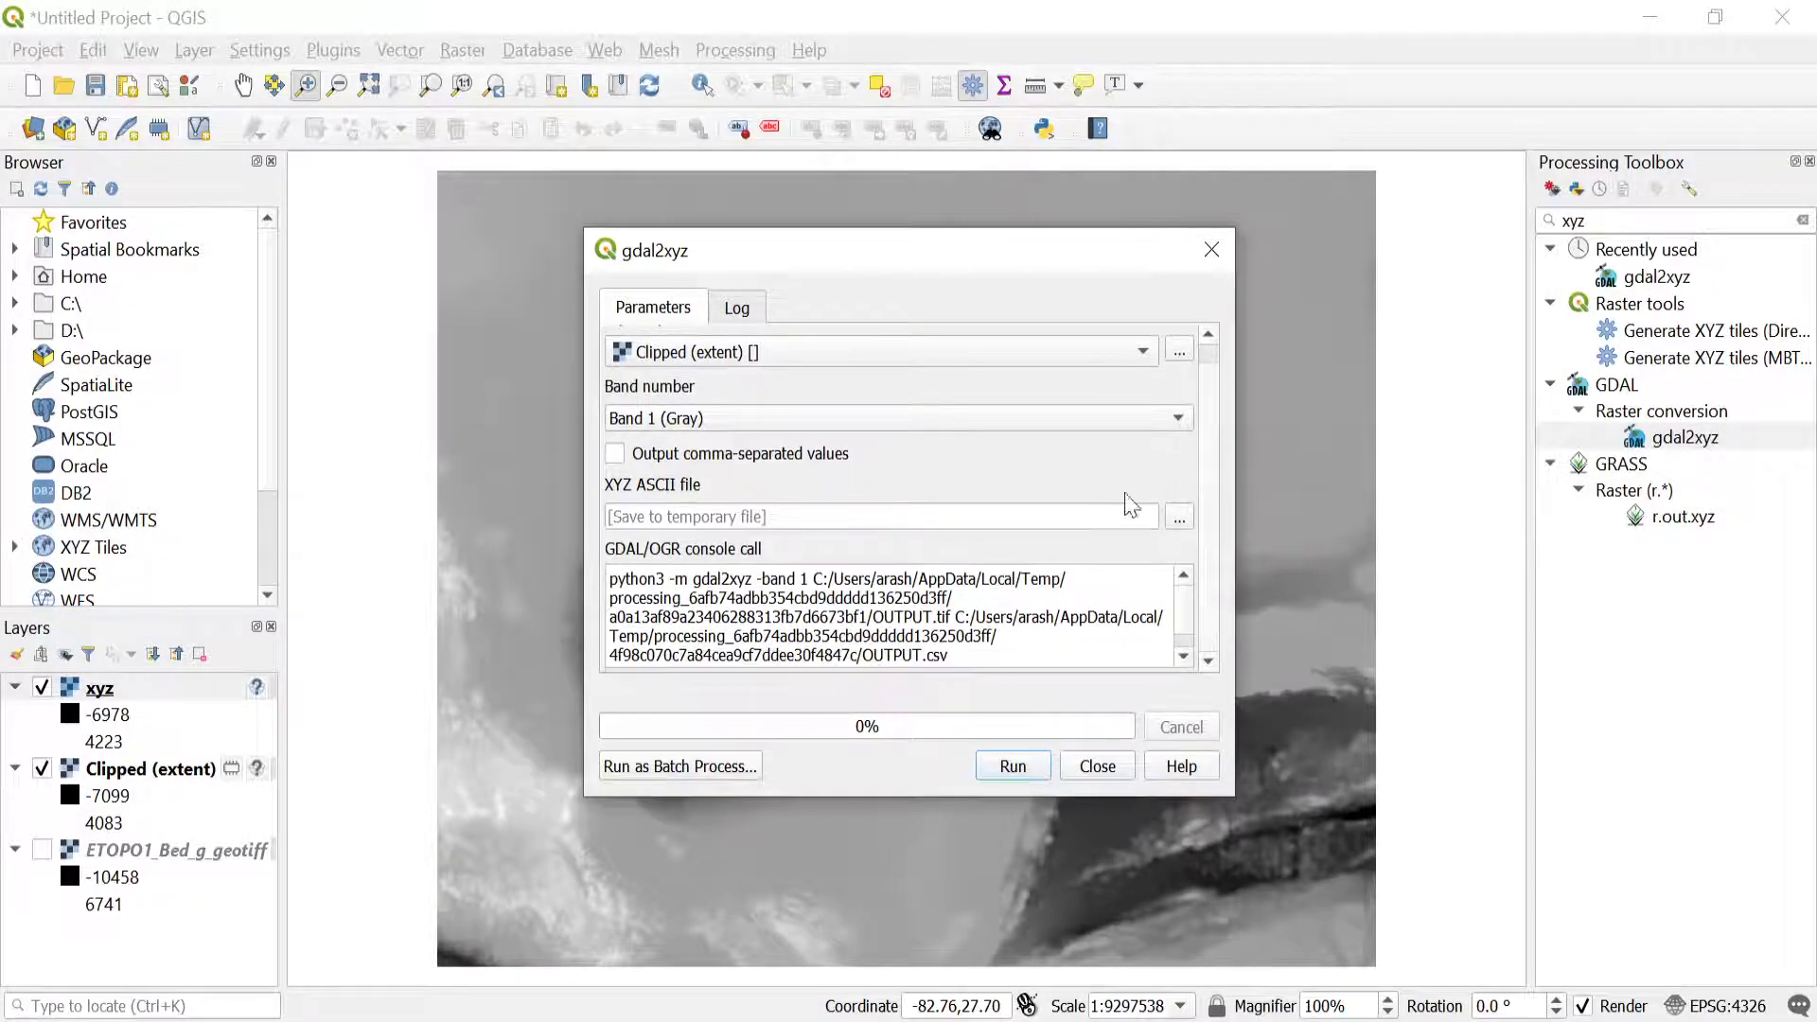
pyautogui.click(1182, 517)
pyautogui.click(1238, 566)
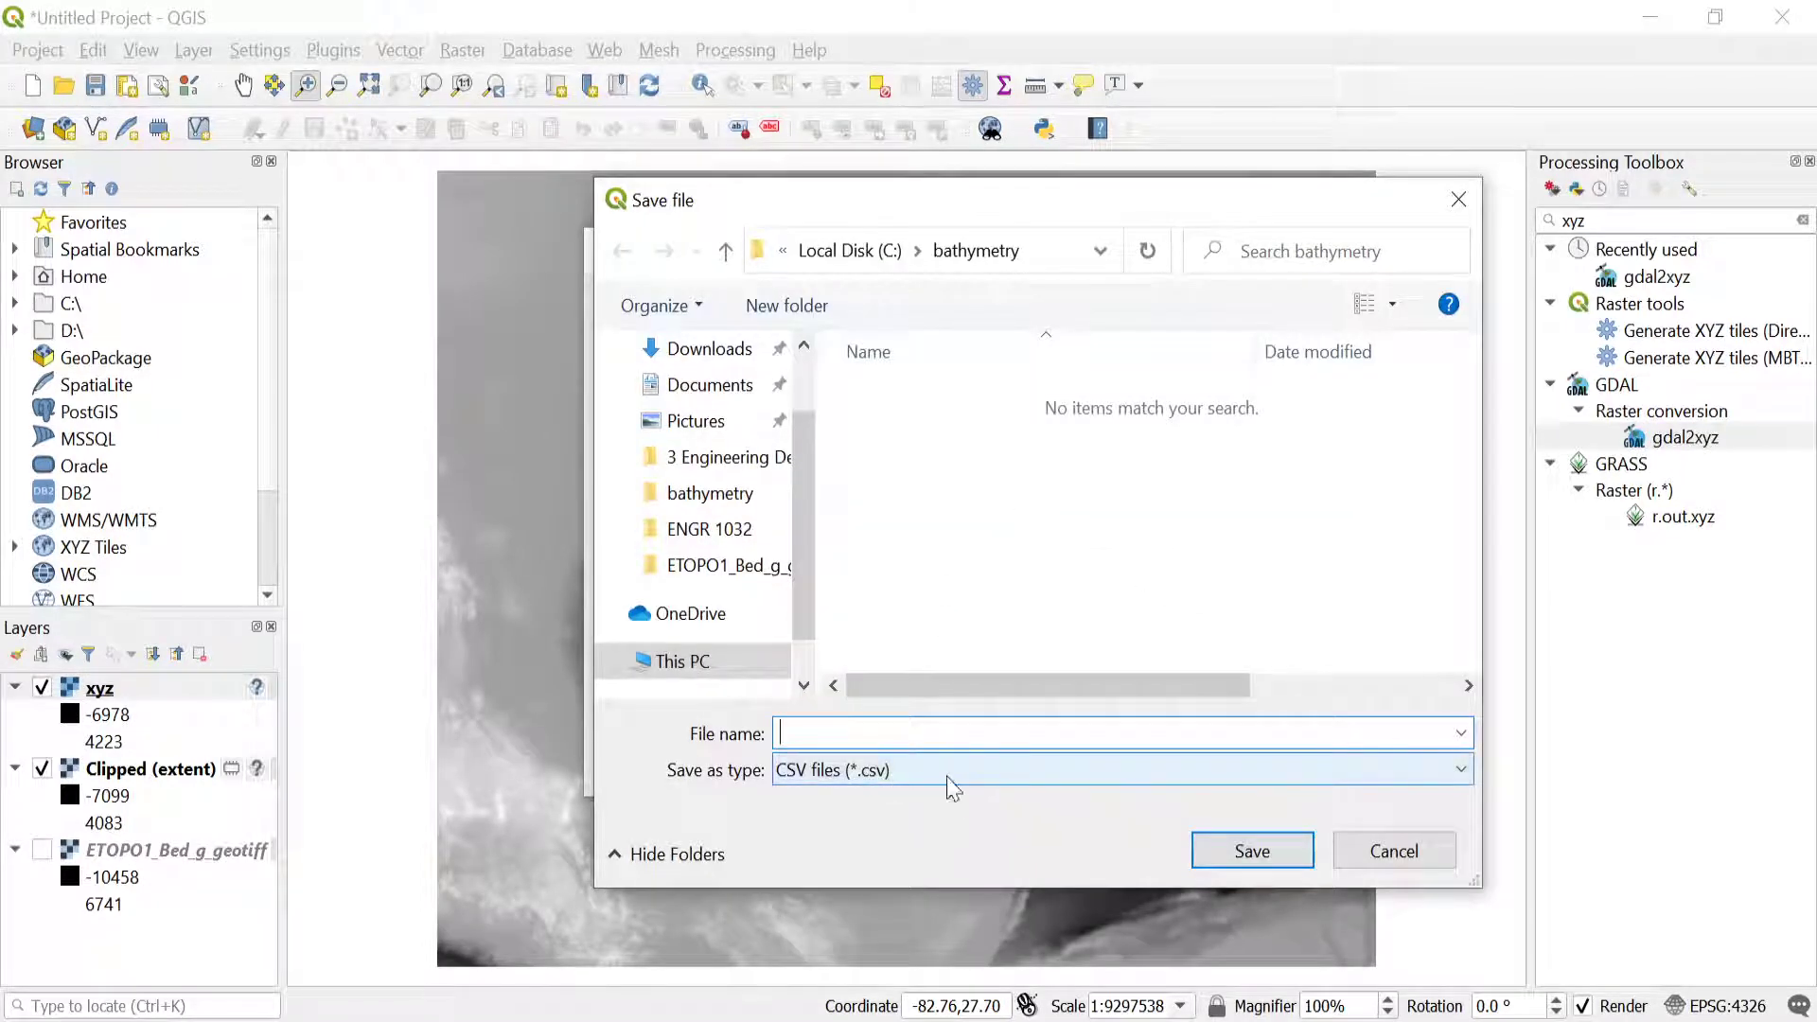
pyautogui.click(949, 779)
pyautogui.click(947, 787)
pyautogui.click(937, 732)
pyautogui.write('xyz')
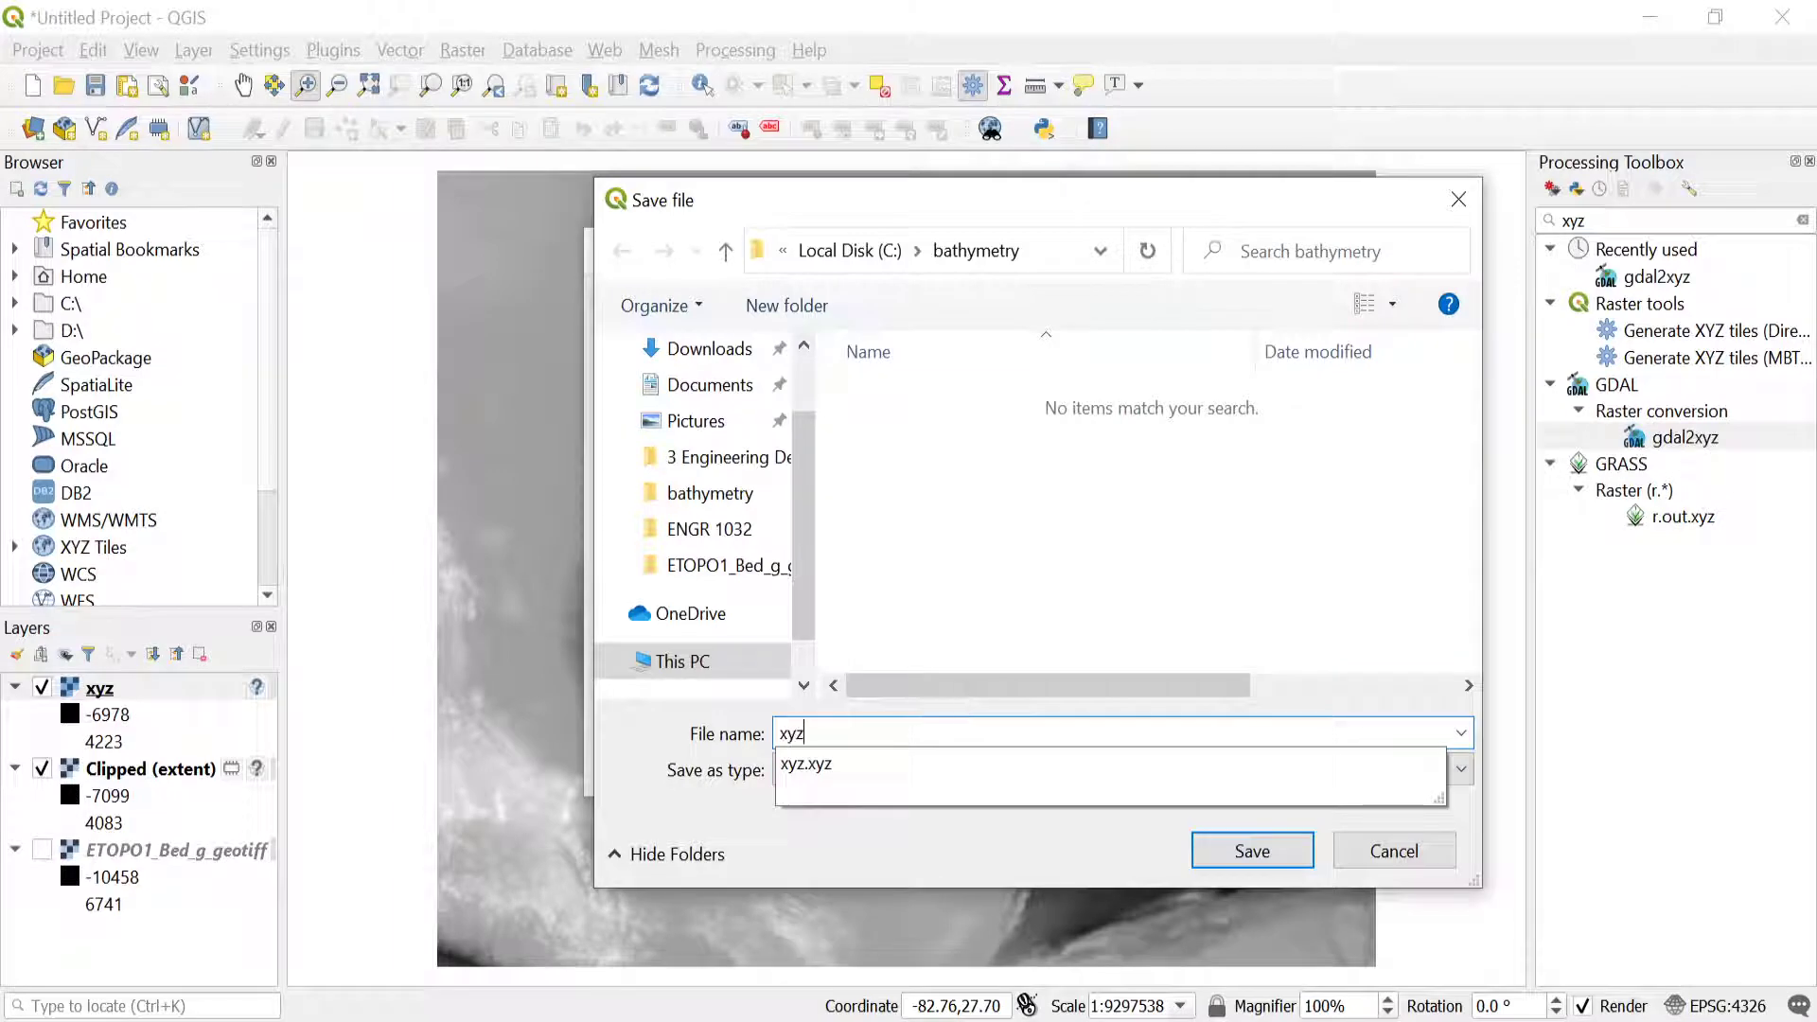
pyautogui.click(629, 784)
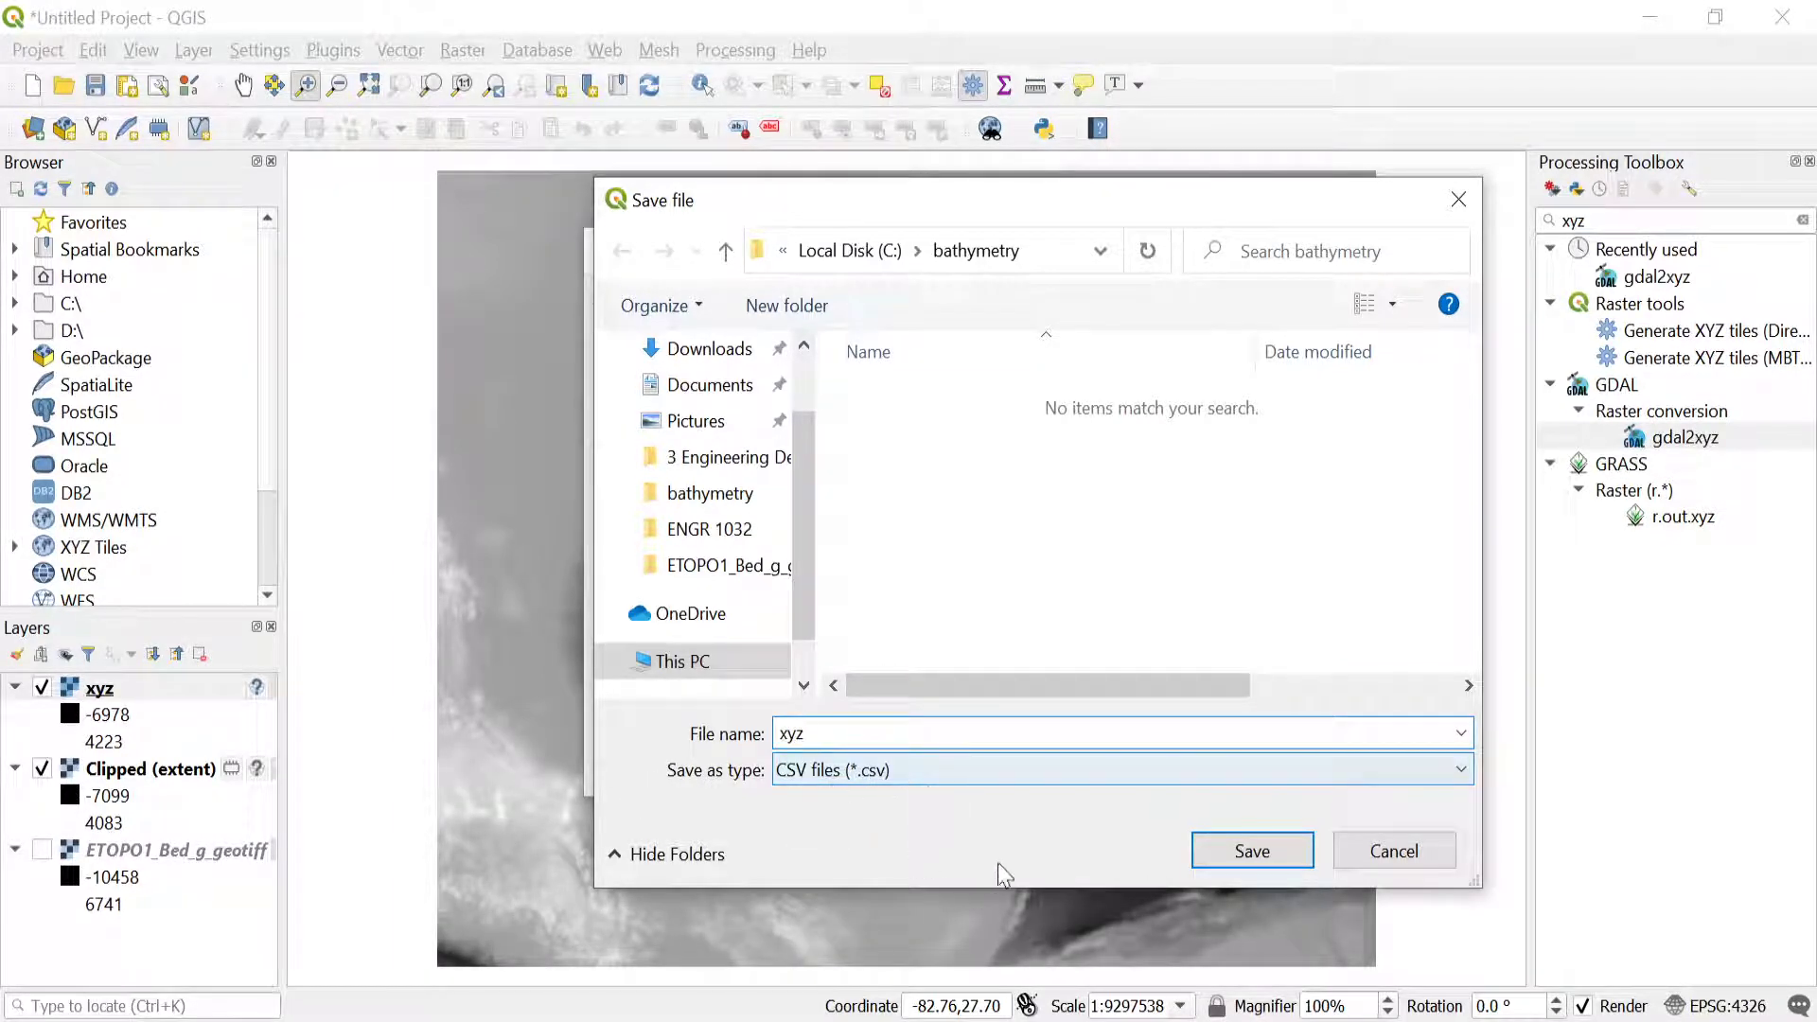
pyautogui.click(1248, 854)
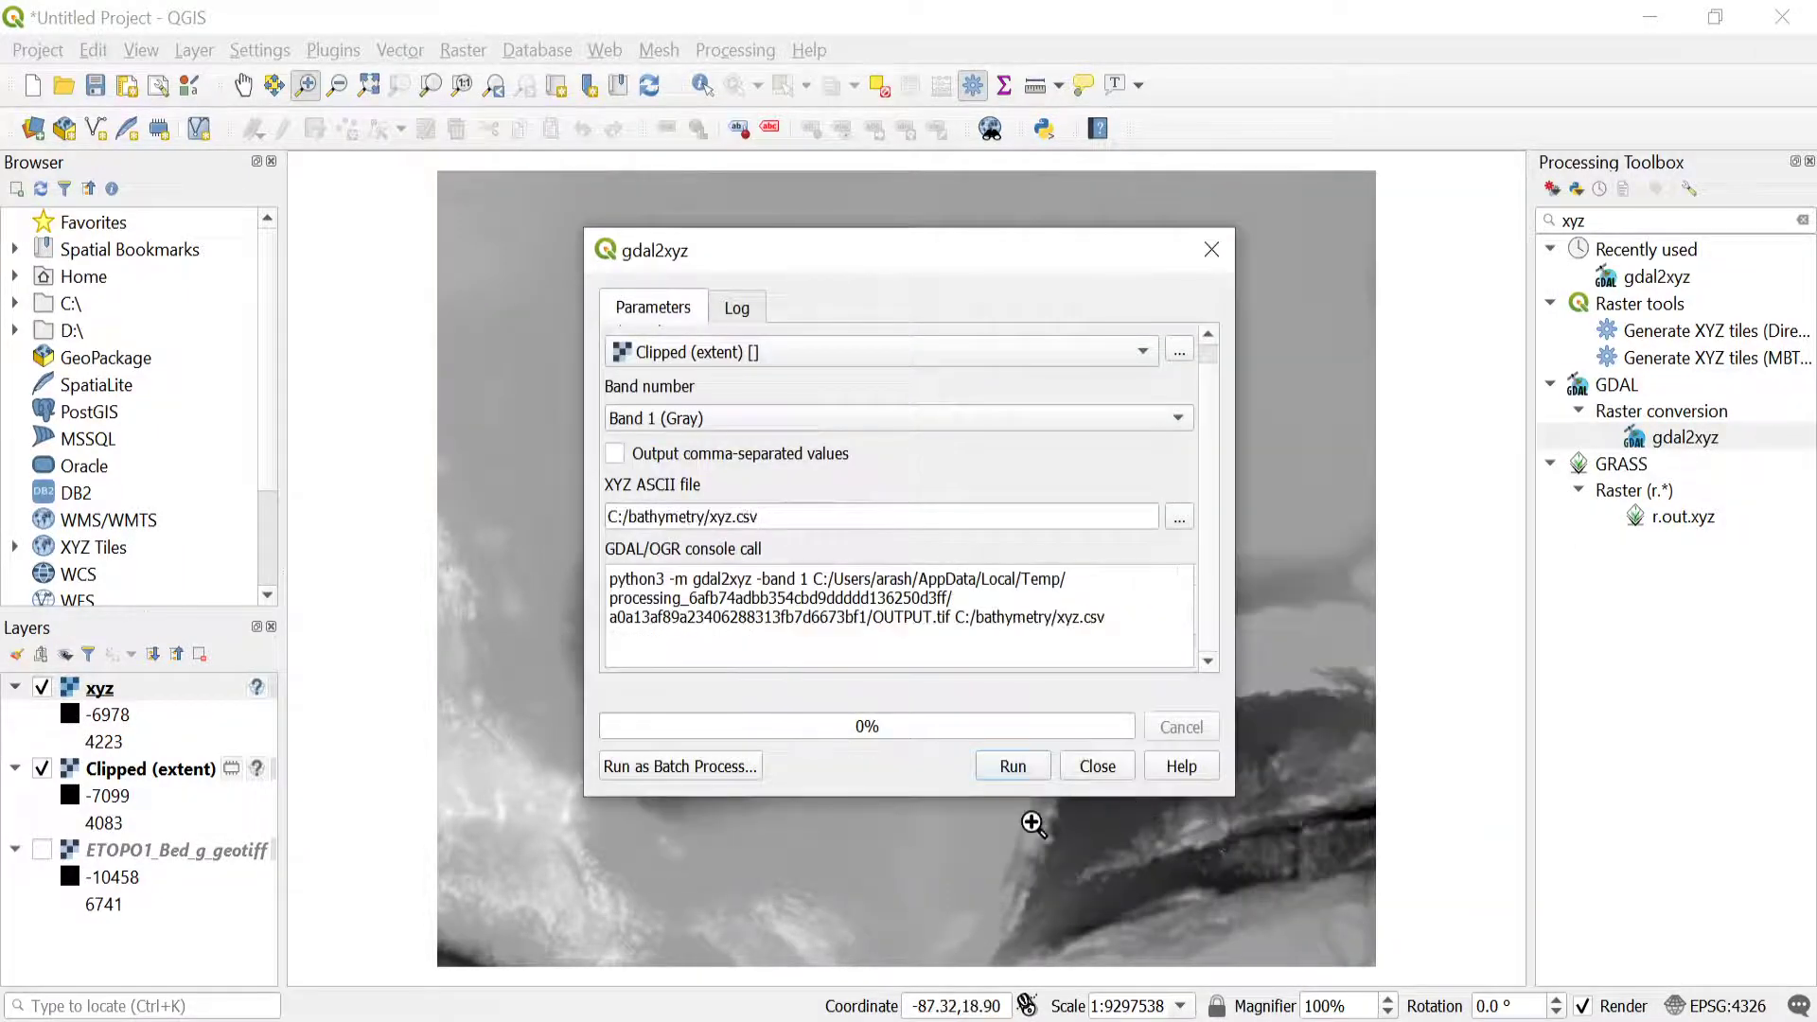
pyautogui.click(1013, 767)
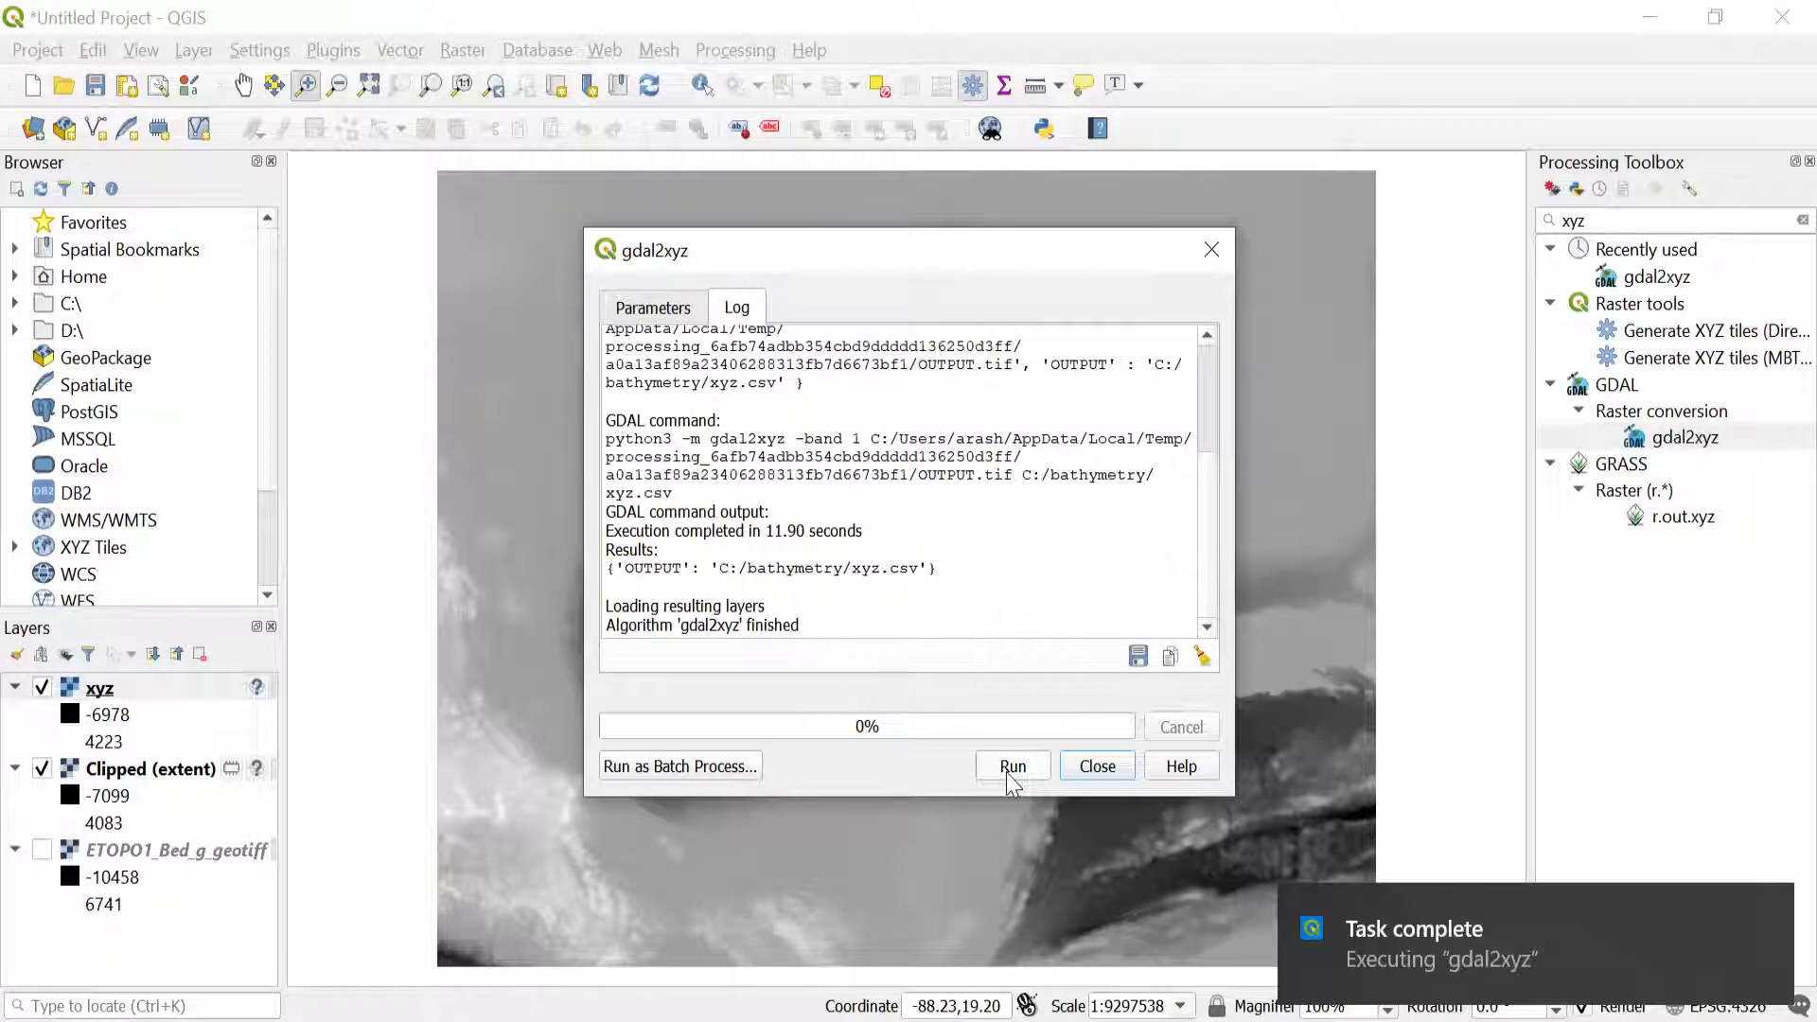
pyautogui.click(1098, 767)
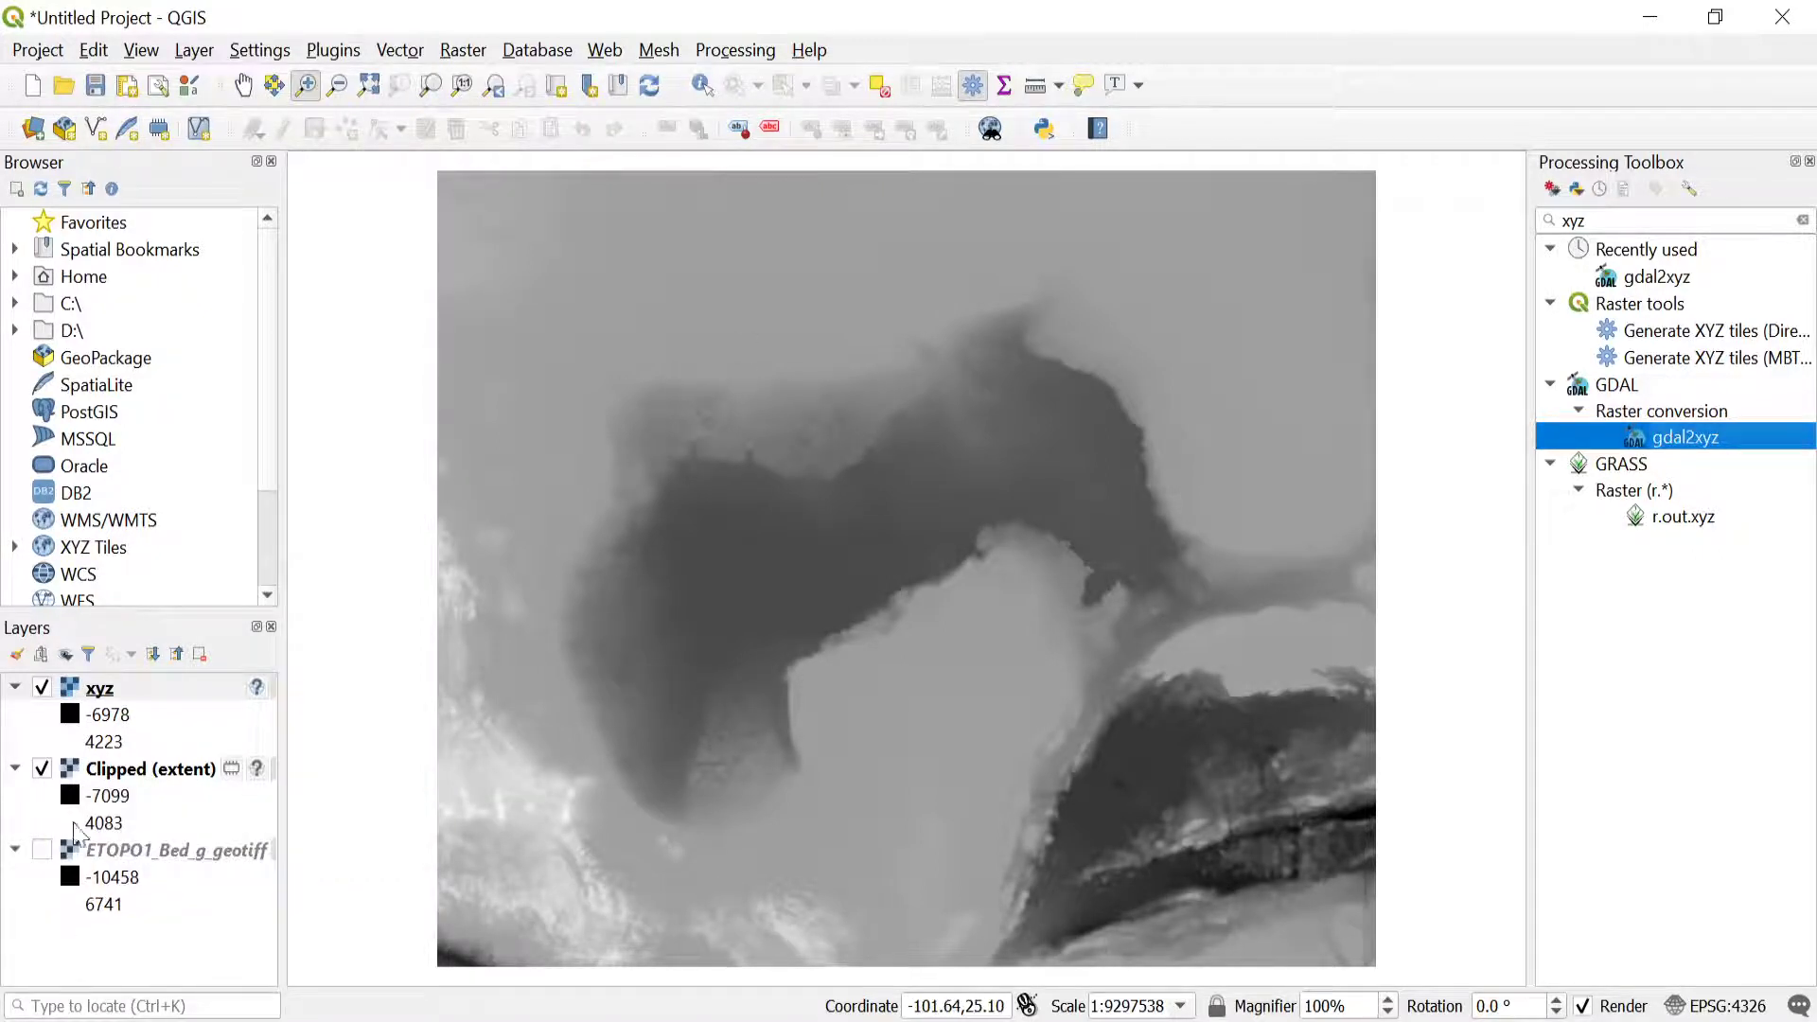
# Hide the Clipped (extent) and xyz layers, show ETOPO1_Bed_g_geotiff and zoom the map to its full extent.
pyautogui.click(41, 768)
pyautogui.click(42, 689)
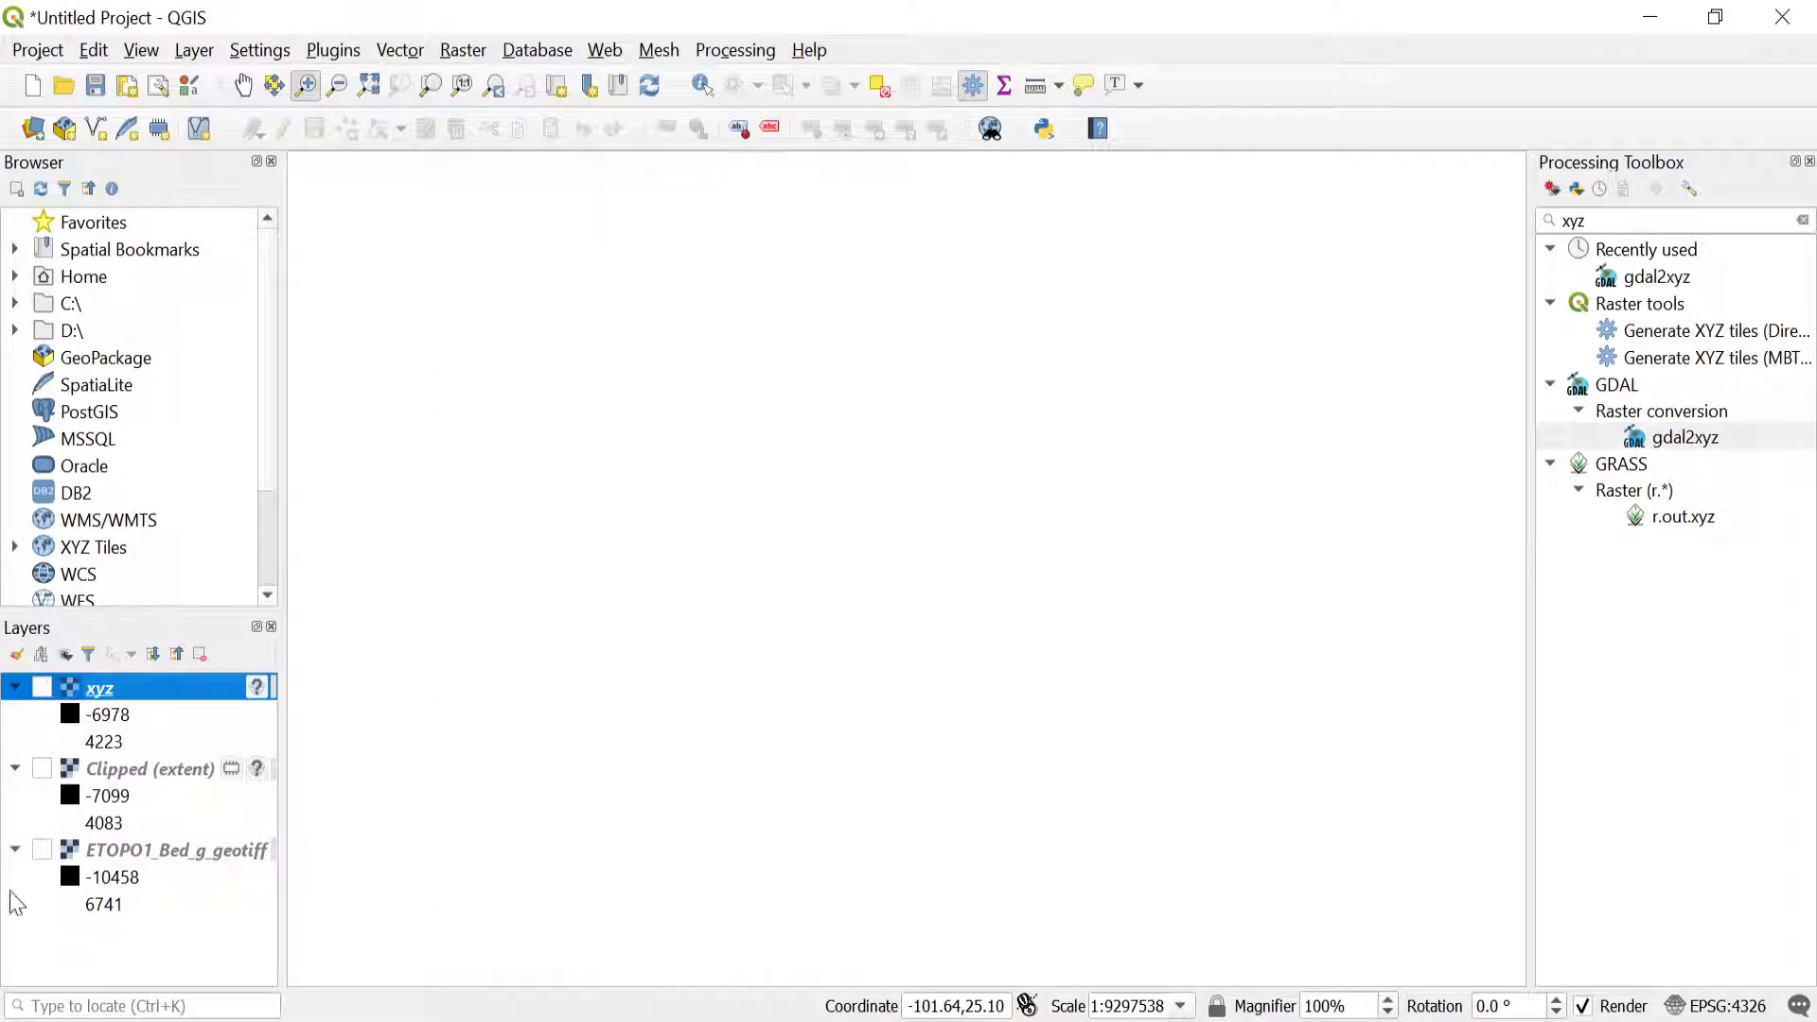
pyautogui.click(42, 850)
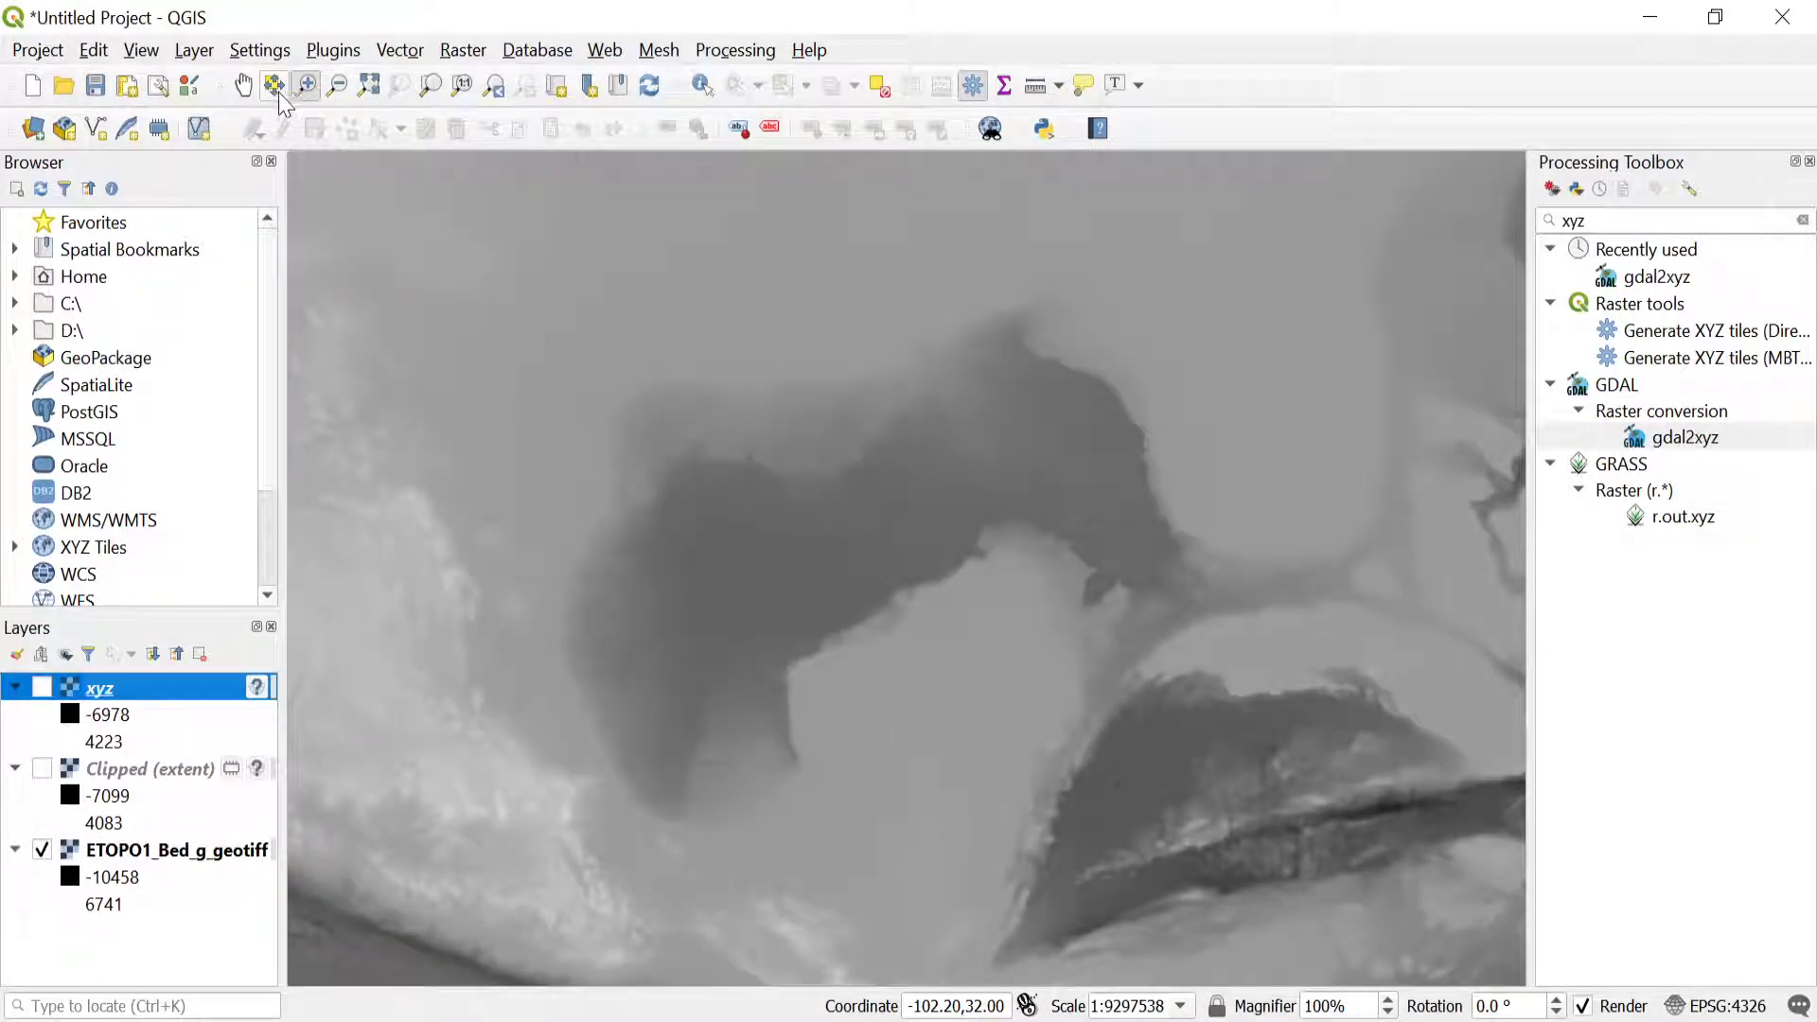
pyautogui.click(369, 85)
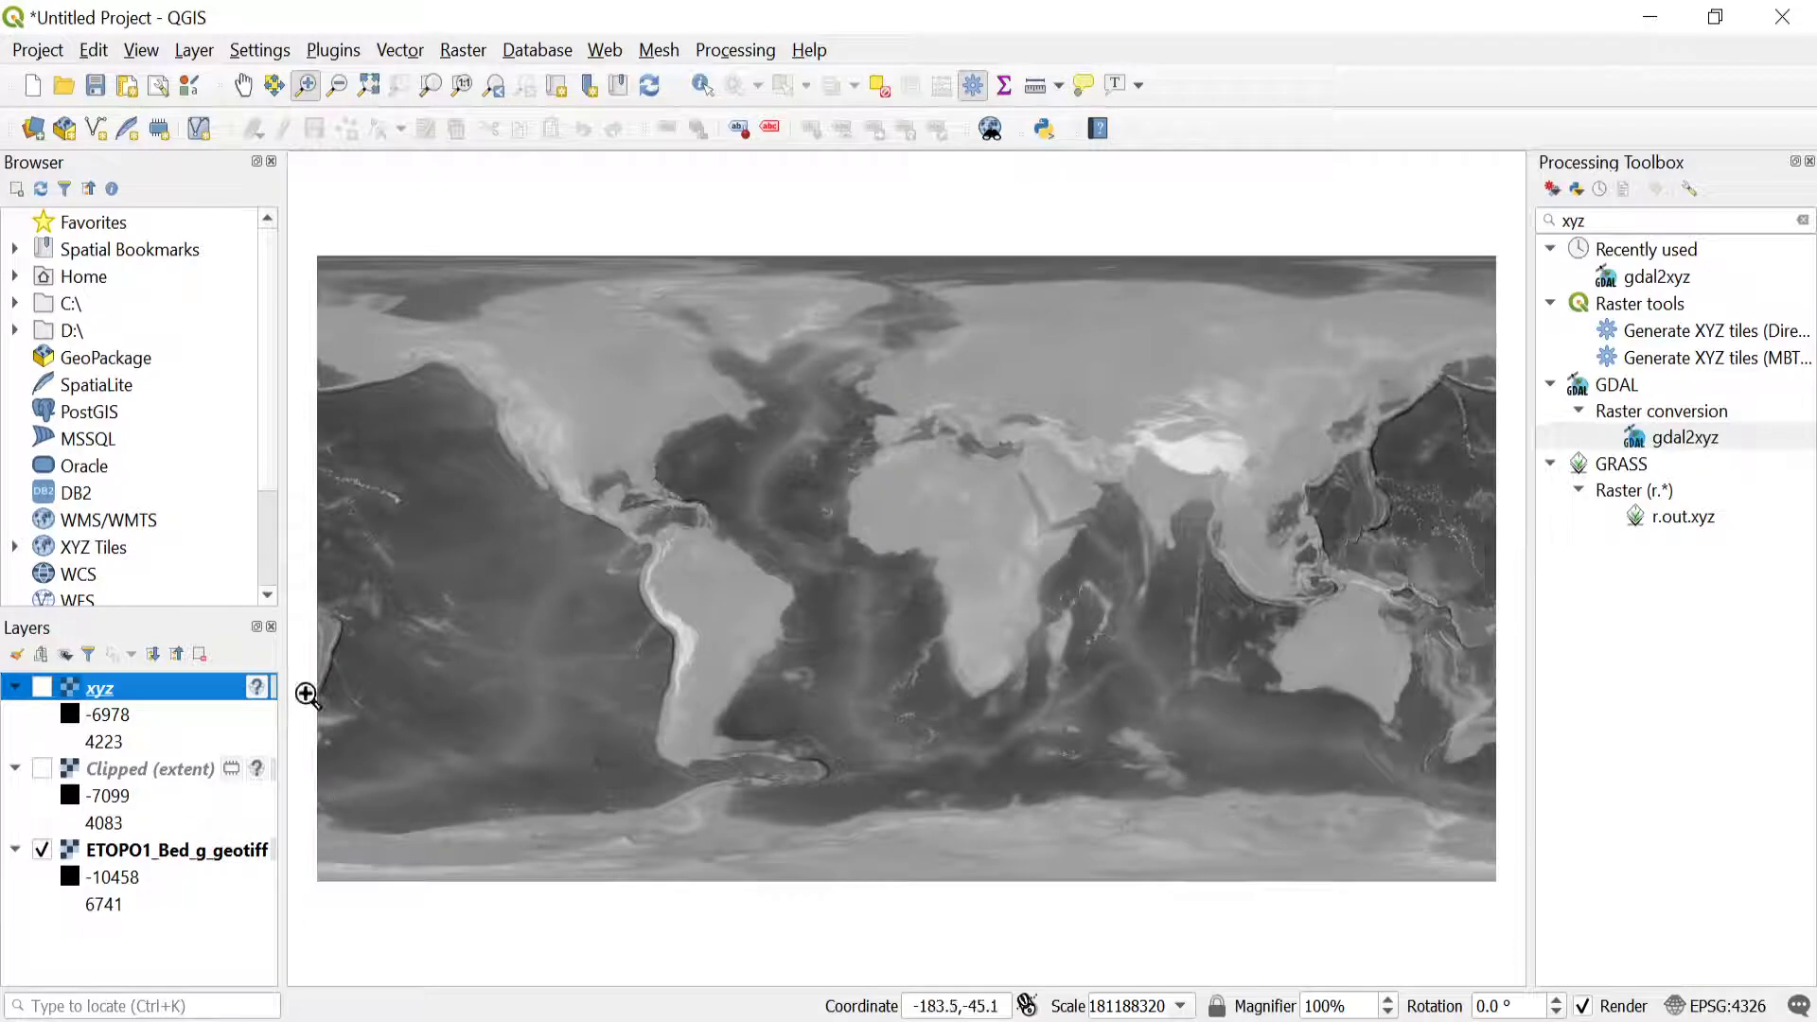